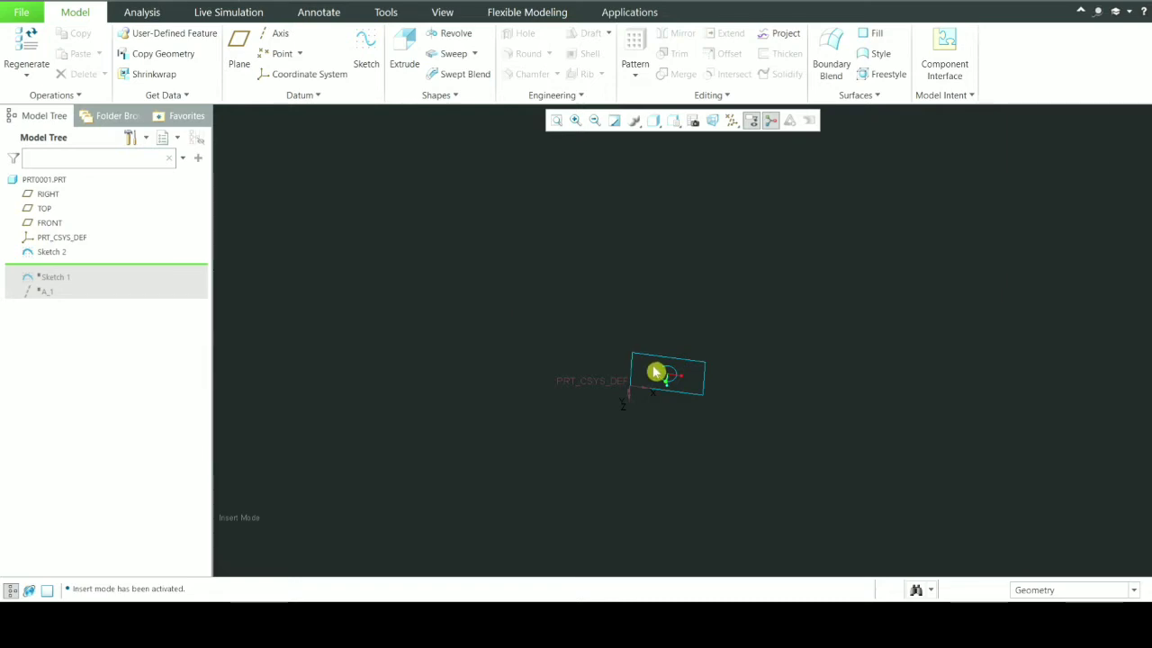
pyautogui.scroll(3, 661, 406)
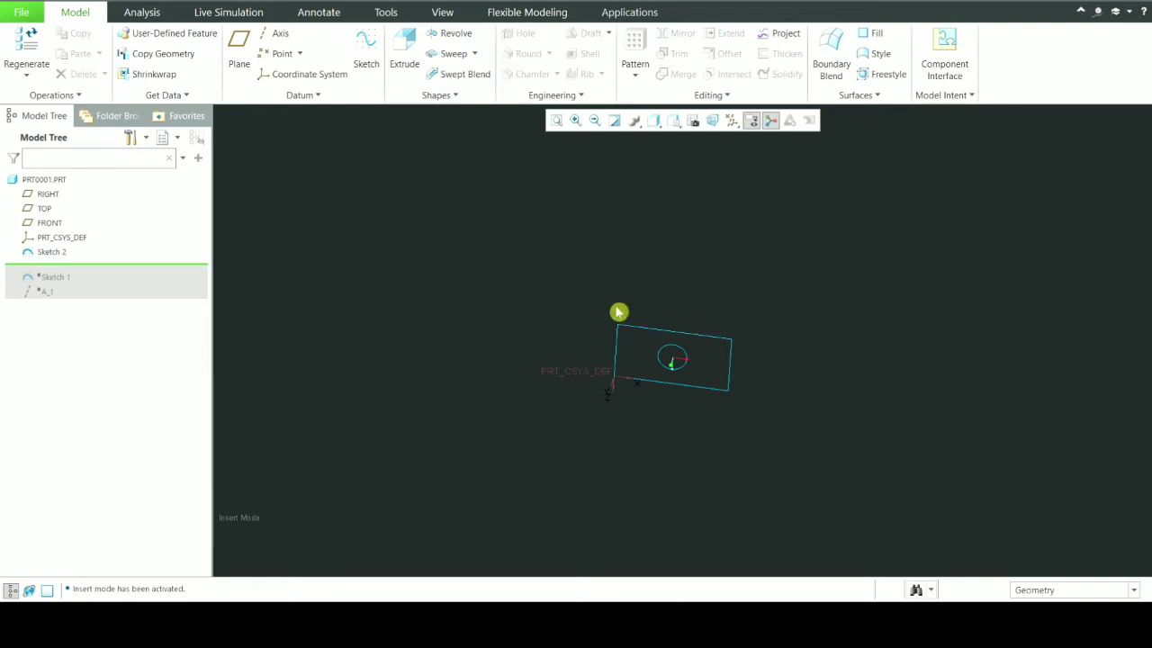
pyautogui.click(404, 54)
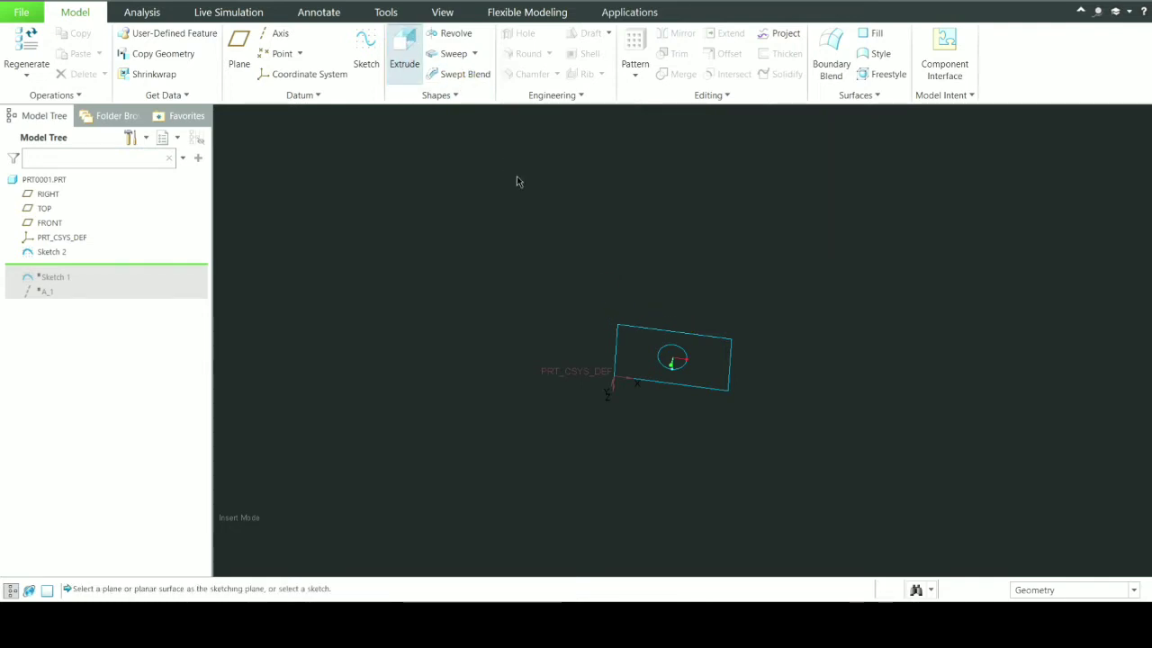
pyautogui.click(641, 327)
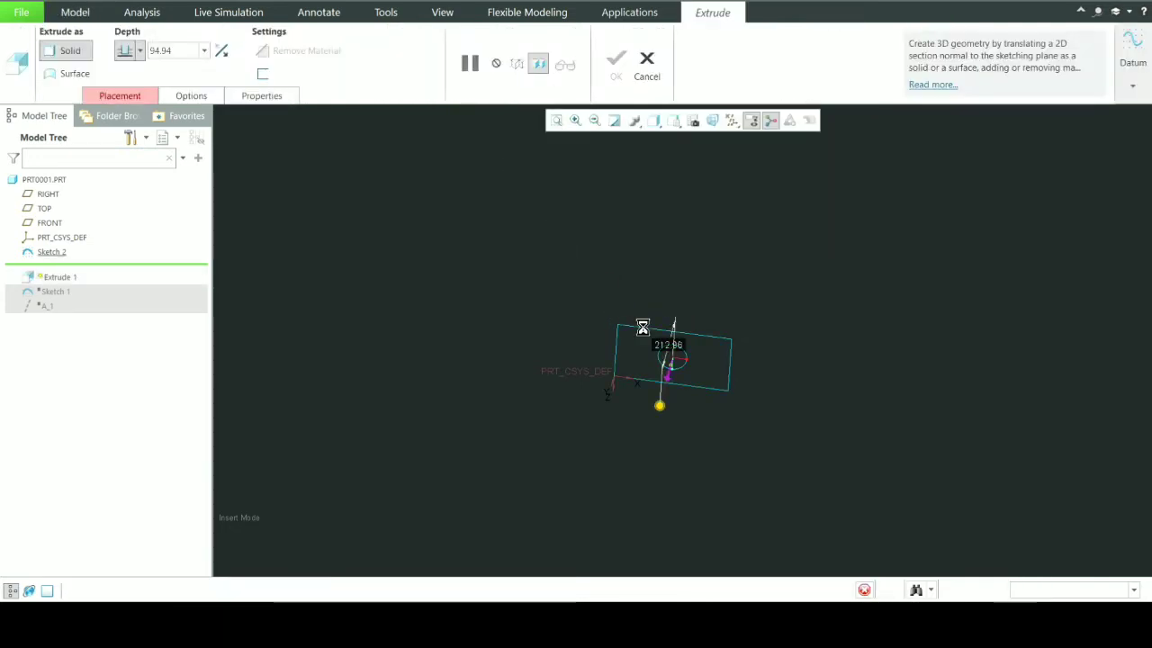
pyautogui.moveTo(777, 324); pyautogui.dragTo(818, 287, button='middle')
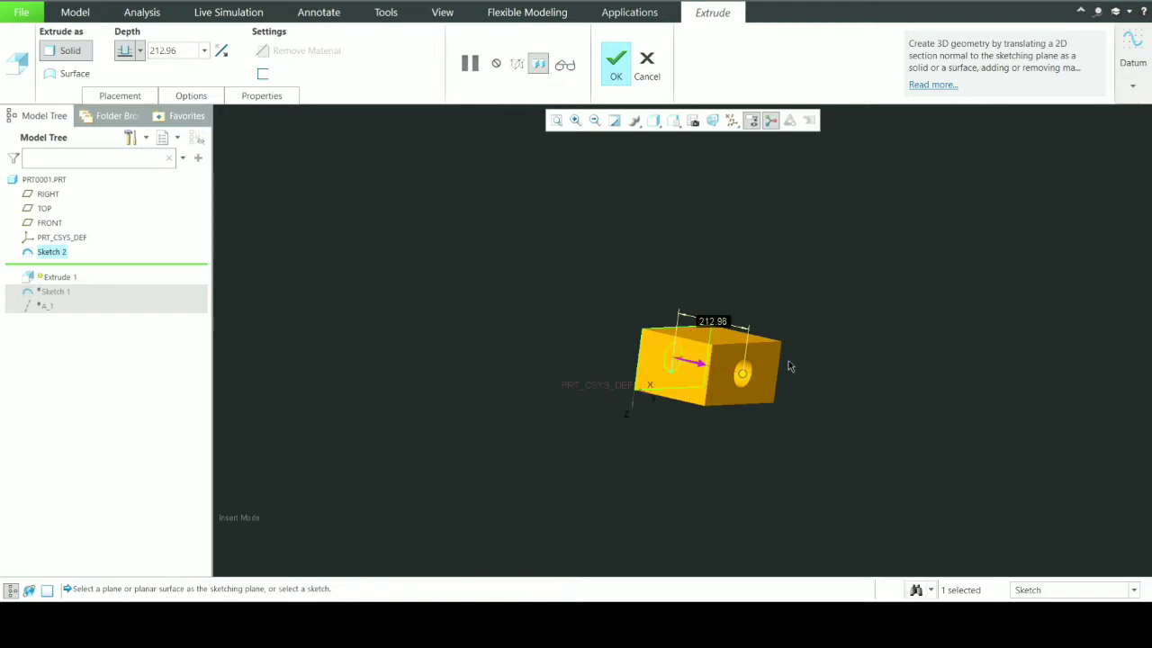
pyautogui.click(652, 75)
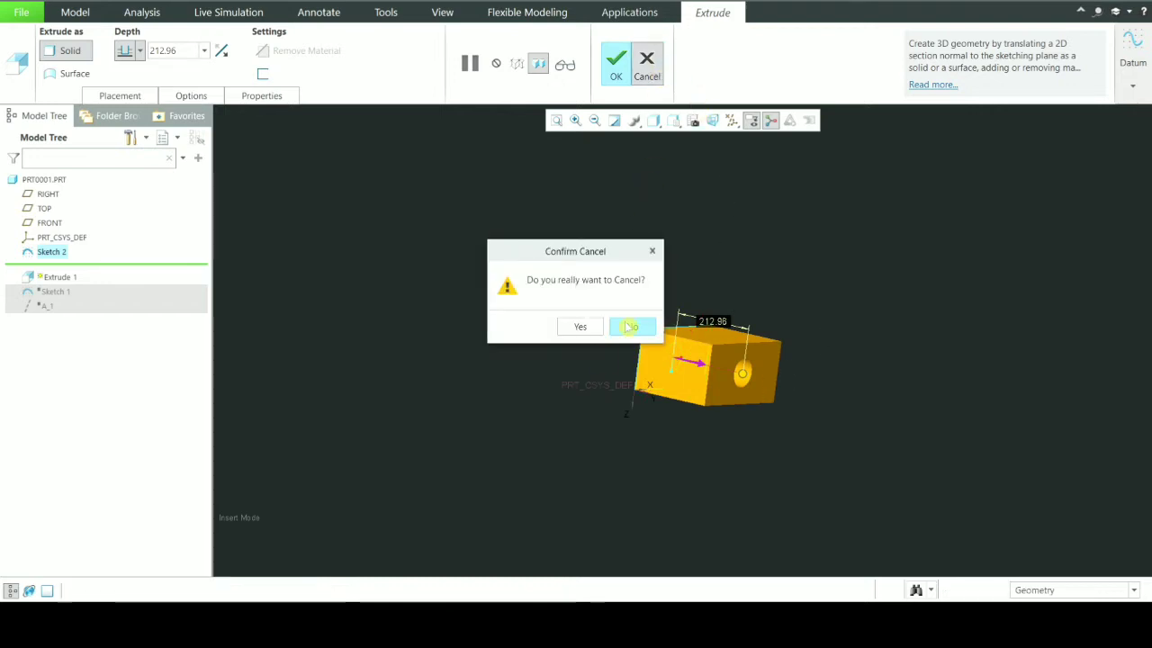
pyautogui.click(580, 327)
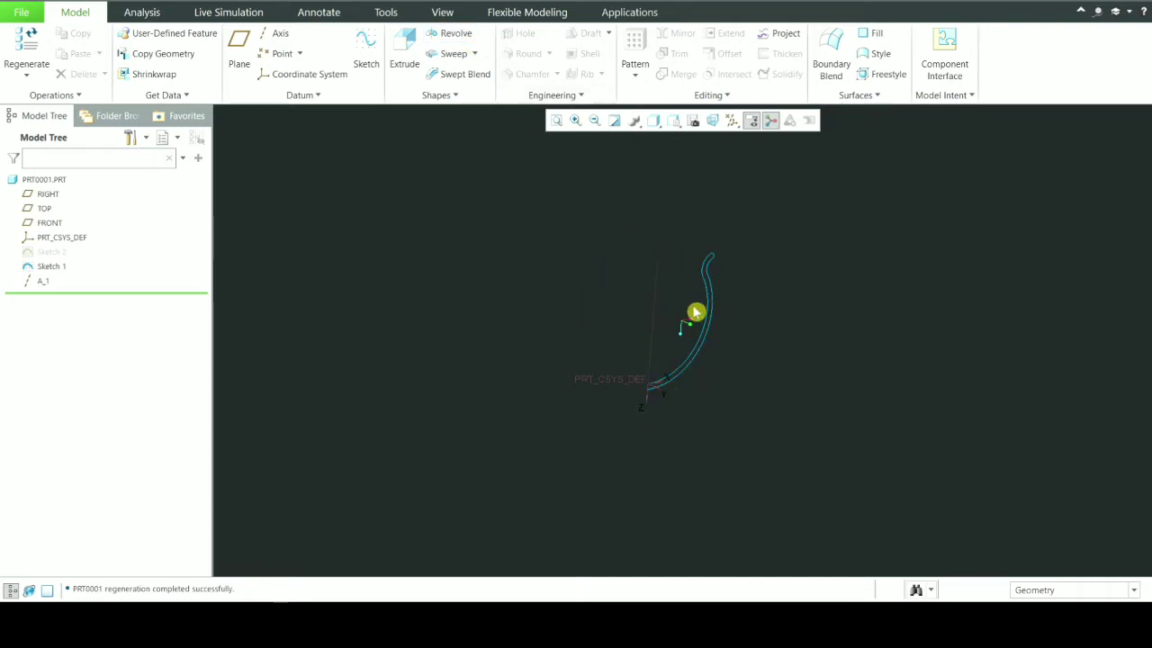
# - Revolve the curved pot profile in Sketch 1 through 360° around axis A_1 as a solid
pyautogui.click(459, 36)
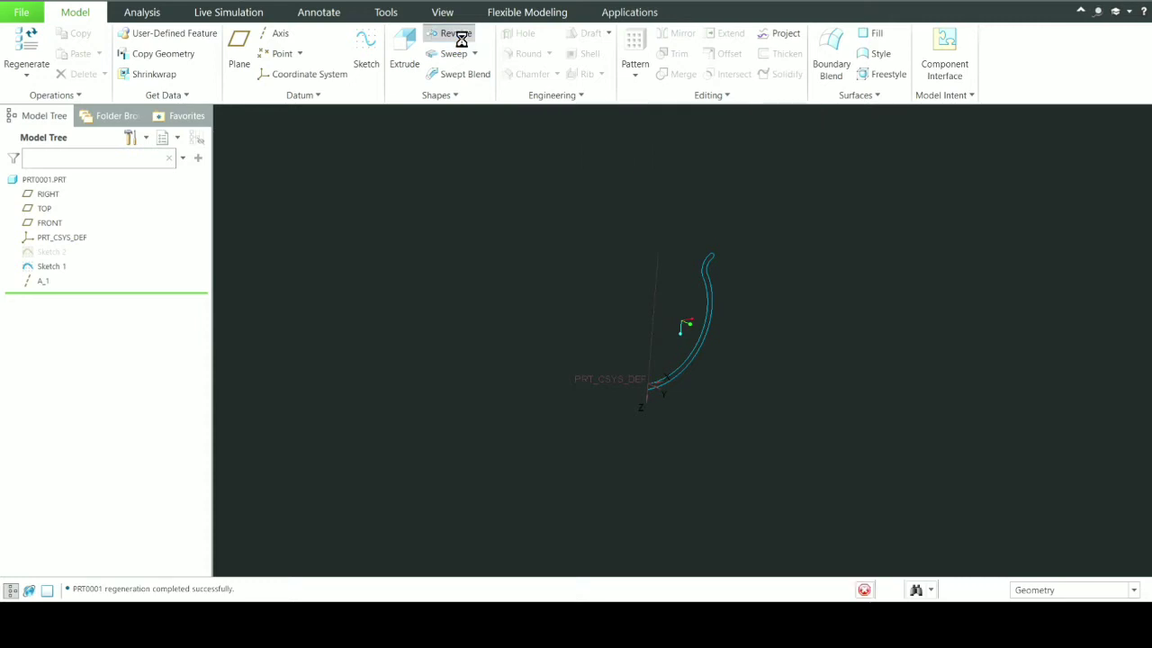
pyautogui.click(707, 305)
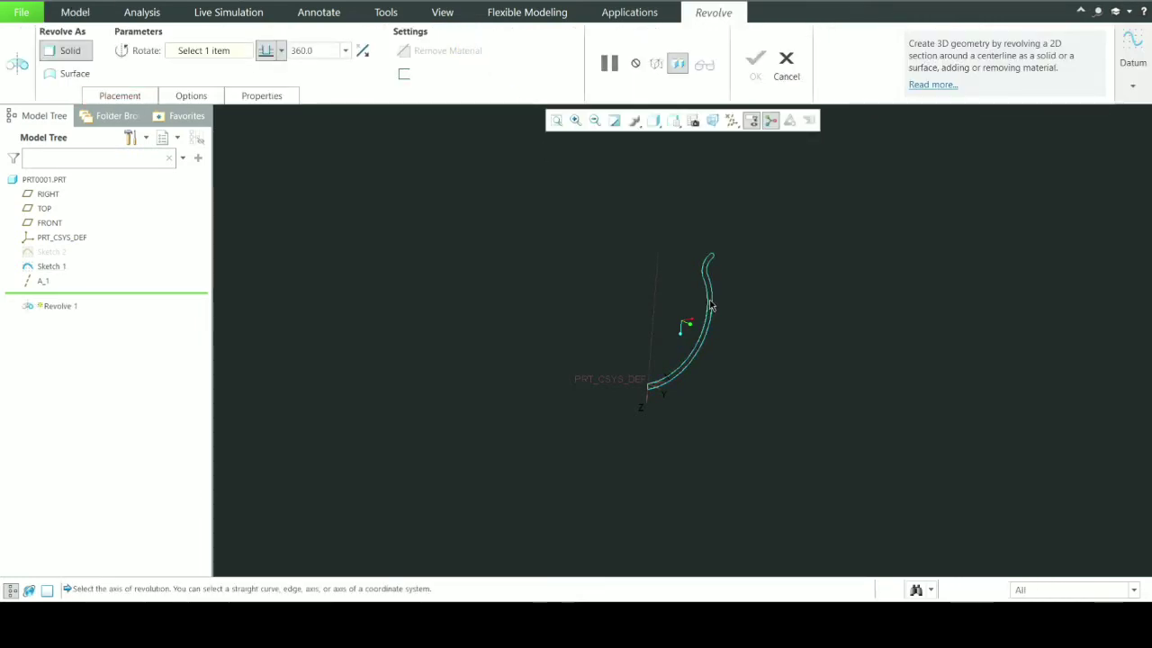
pyautogui.click(655, 322)
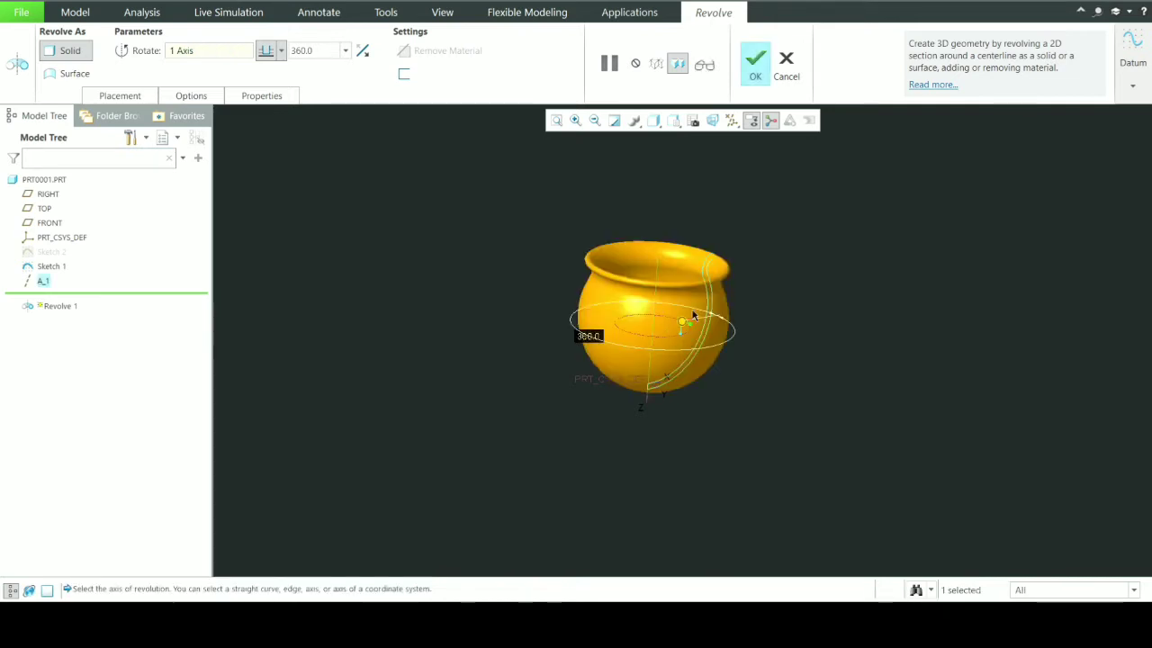
pyautogui.moveTo(766, 339); pyautogui.dragTo(762, 354, button='middle')
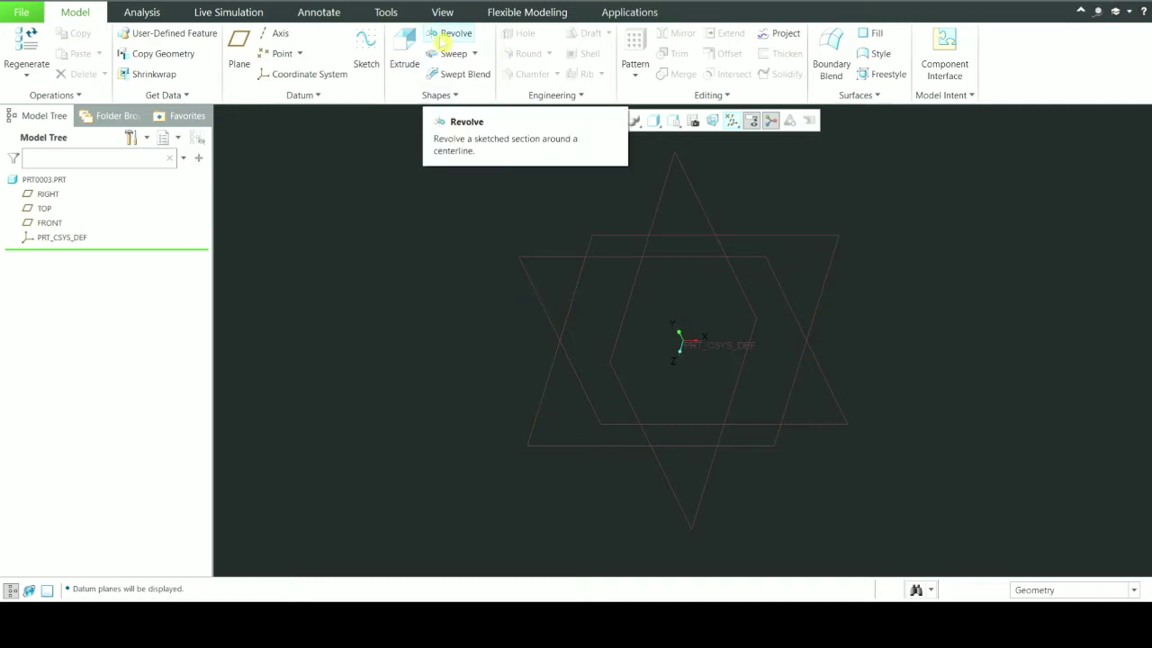
# - Start a solid Revolve with an internal sketch on the FRONT plane, using RIGHT as the right-hand orientation reference, viewed flat in 2D
pyautogui.click(441, 34)
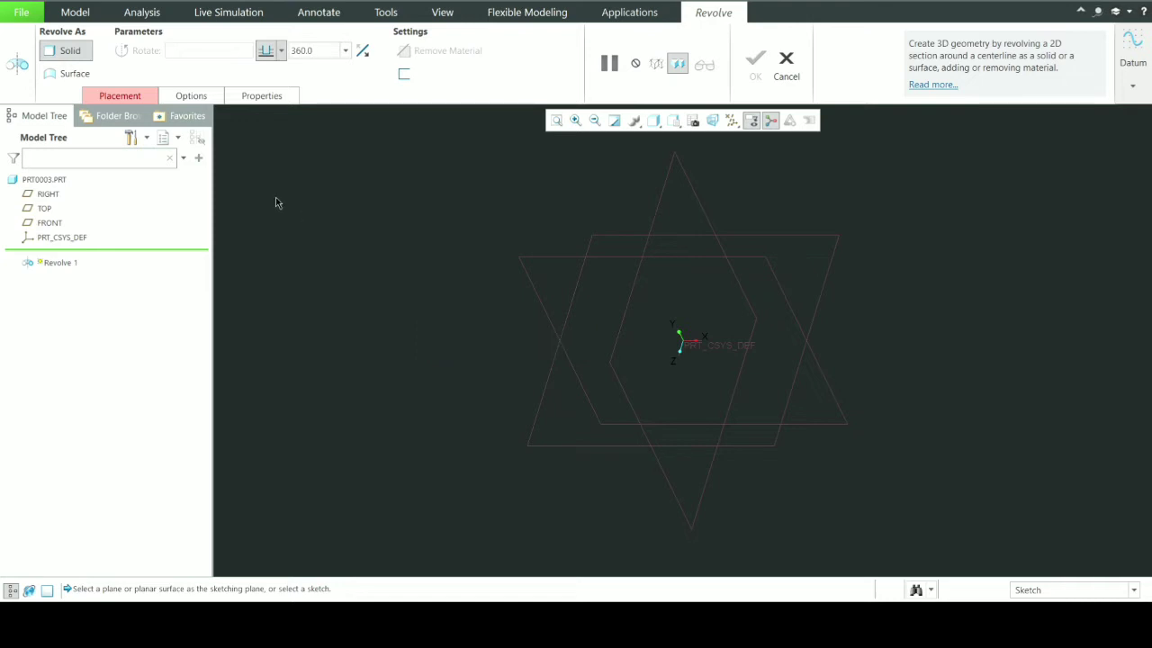
pyautogui.click(118, 96)
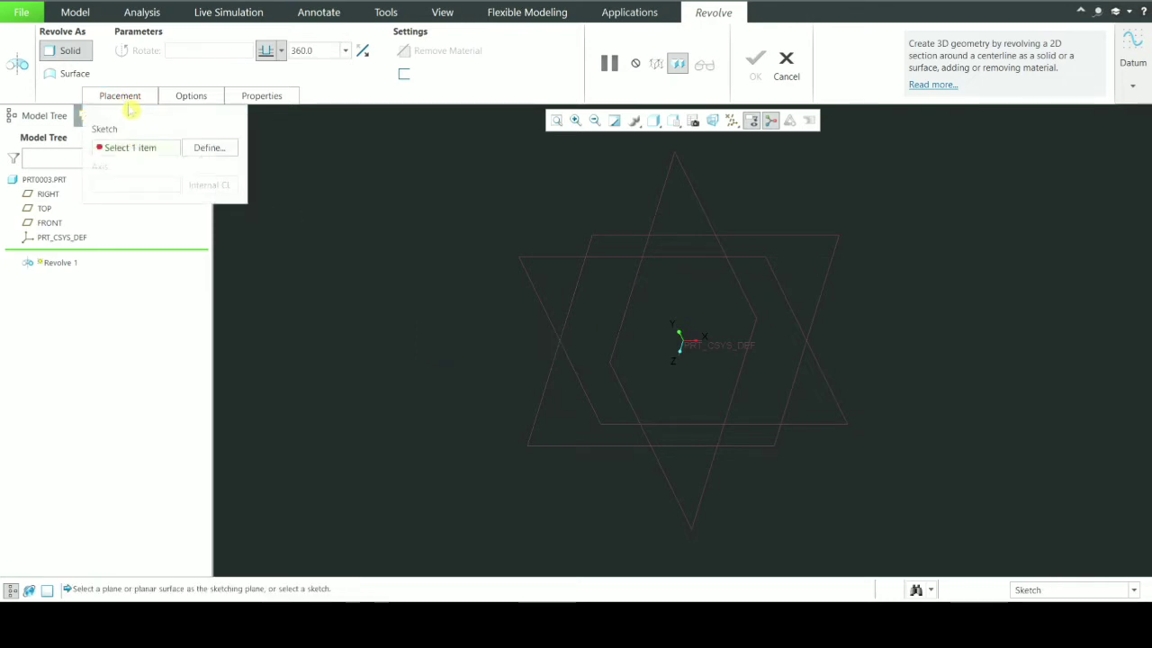
pyautogui.click(222, 150)
pyautogui.moveTo(391, 242); pyautogui.dragTo(802, 502, button='middle')
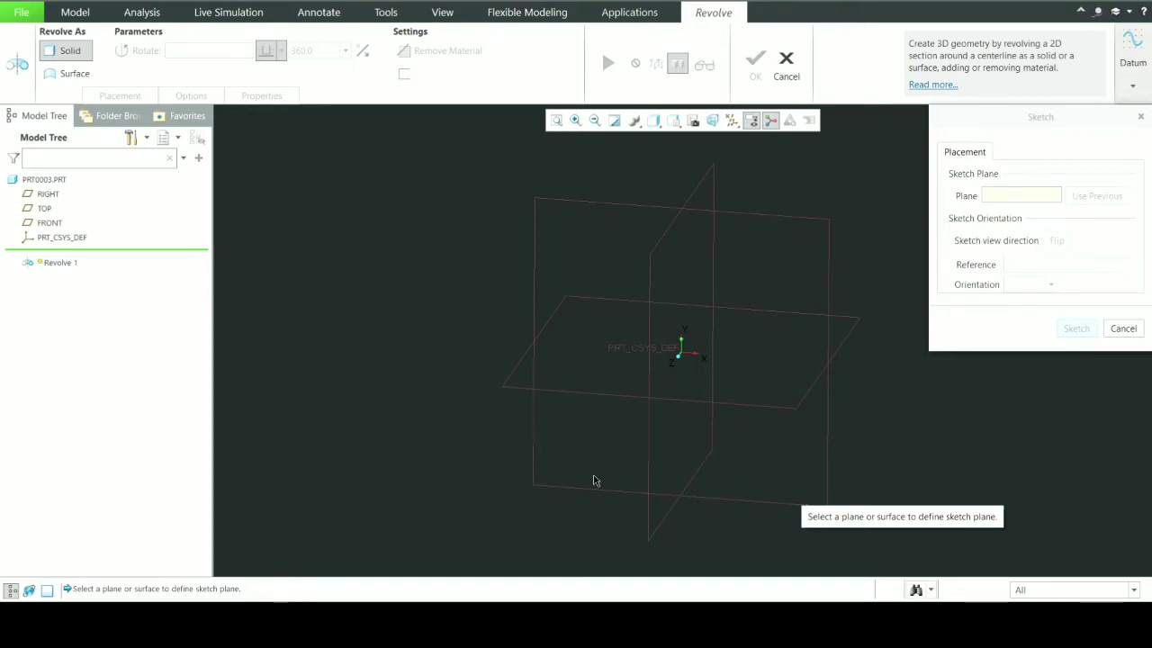
pyautogui.click(49, 223)
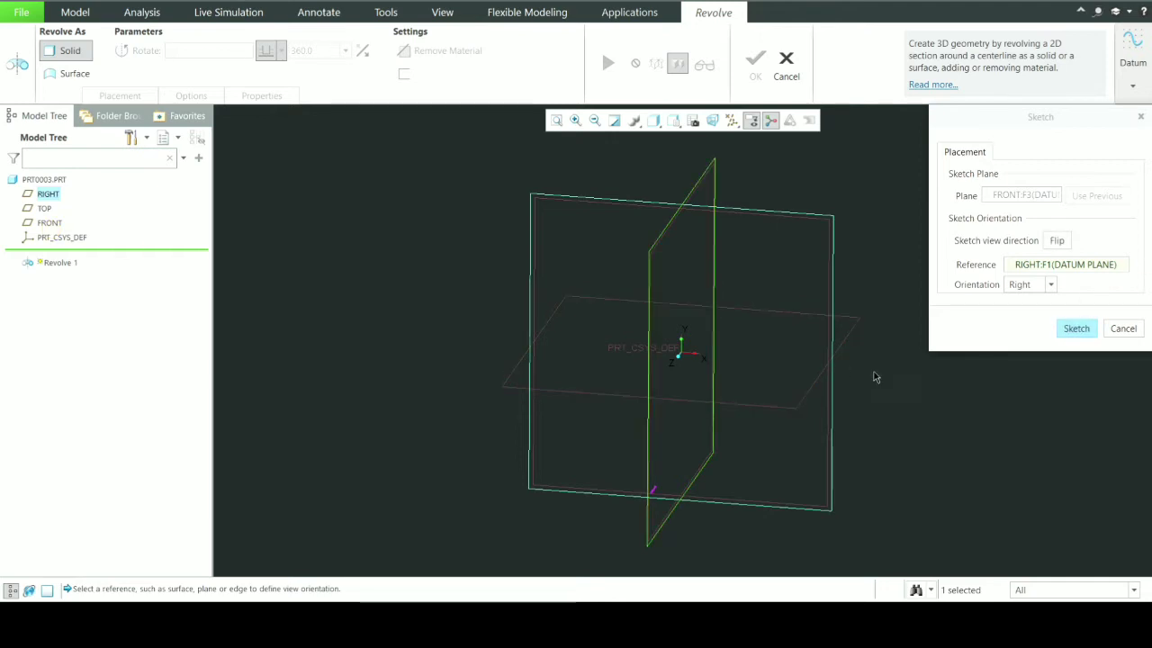
pyautogui.click(1078, 329)
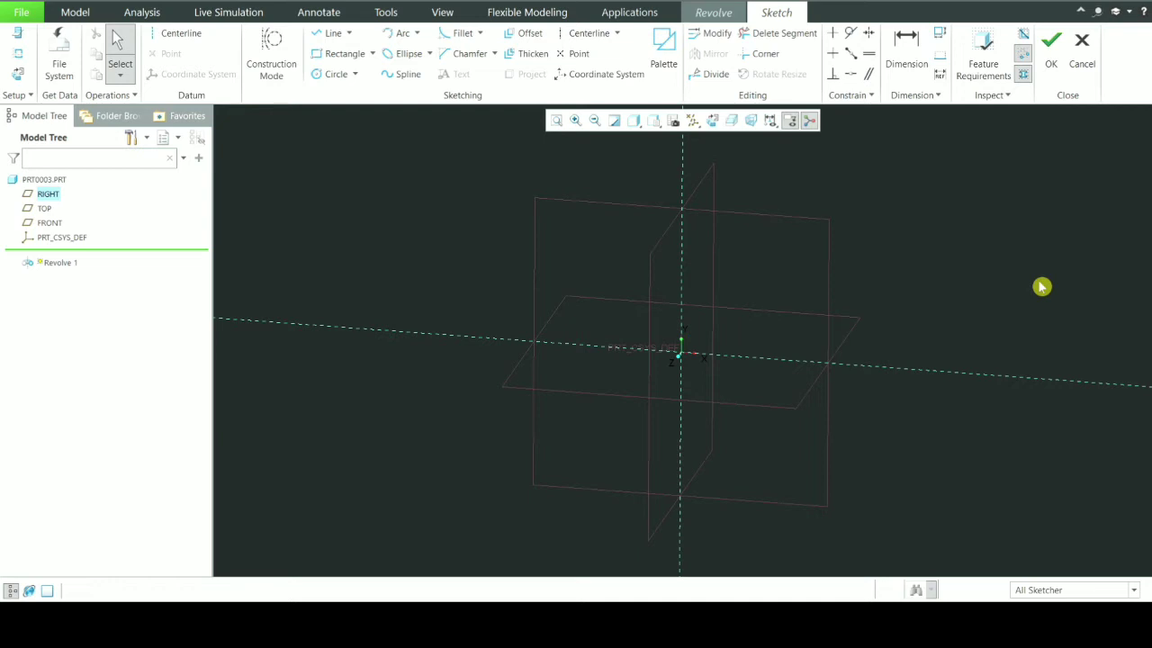
pyautogui.click(712, 121)
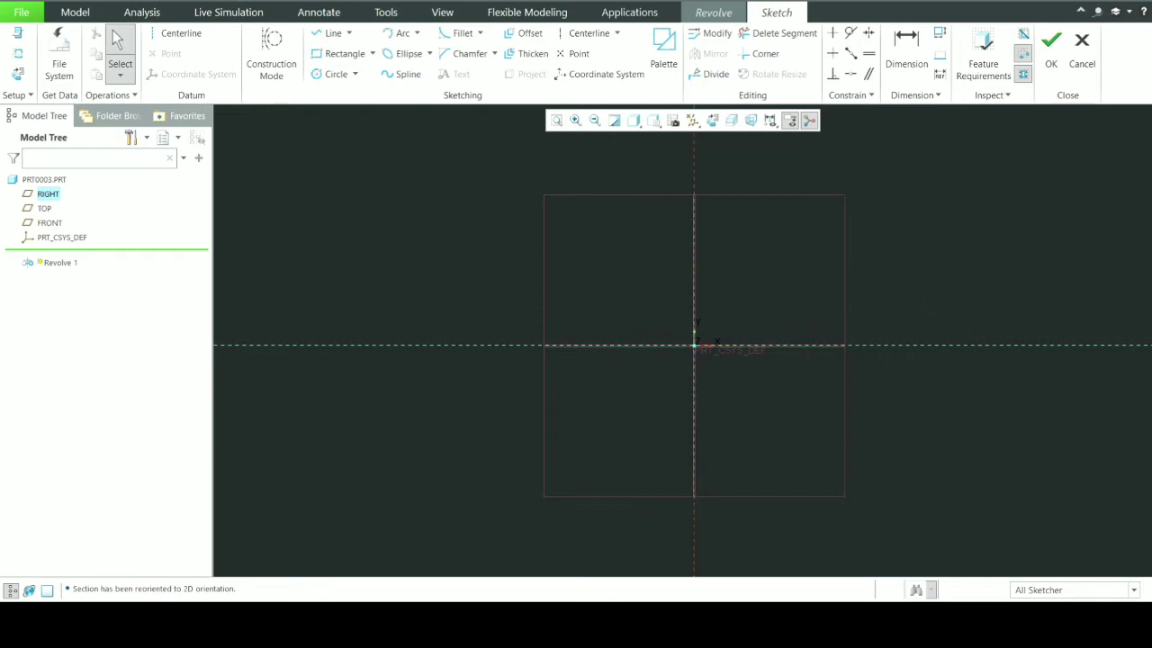
# - Sketch a closed bowl half-profile with lines from the origin, with a horizontal base and an outward-slanting wall with parallel sides
pyautogui.click(343, 32)
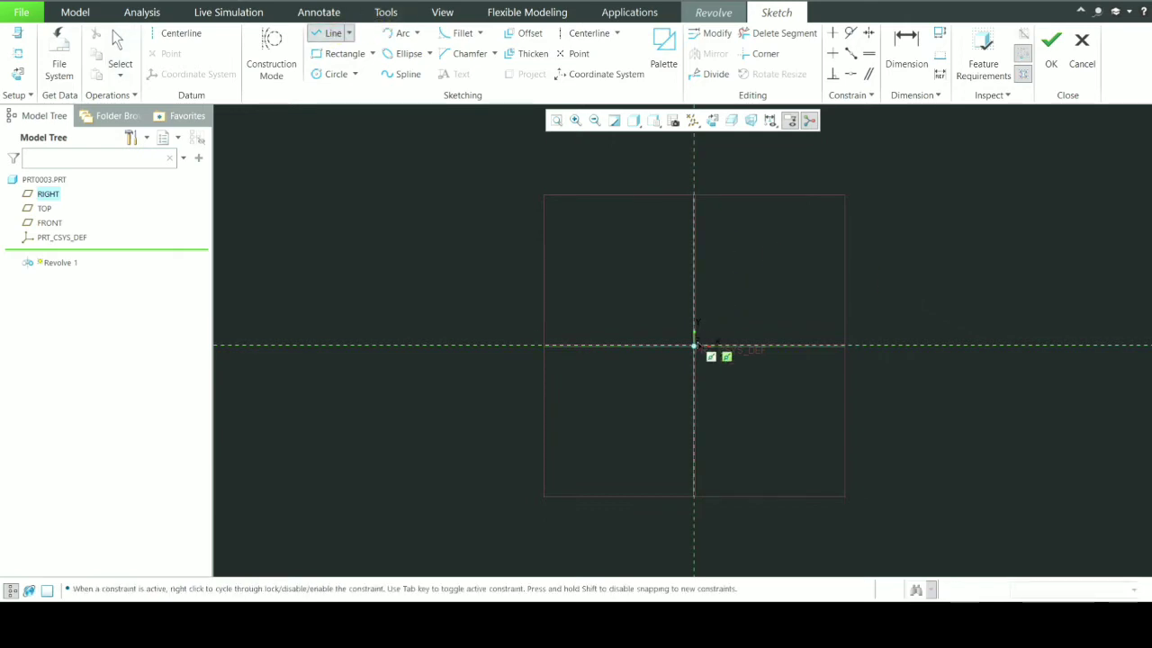
pyautogui.click(694, 345)
pyautogui.click(862, 345)
pyautogui.click(1005, 117)
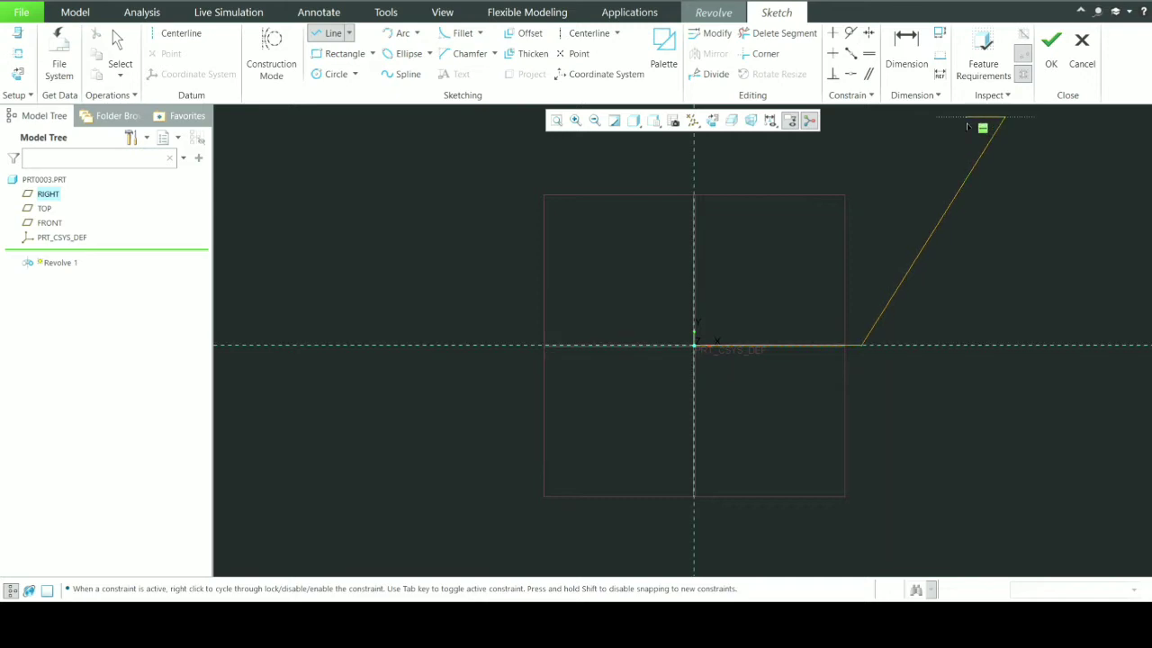
pyautogui.click(965, 117)
pyautogui.click(850, 300)
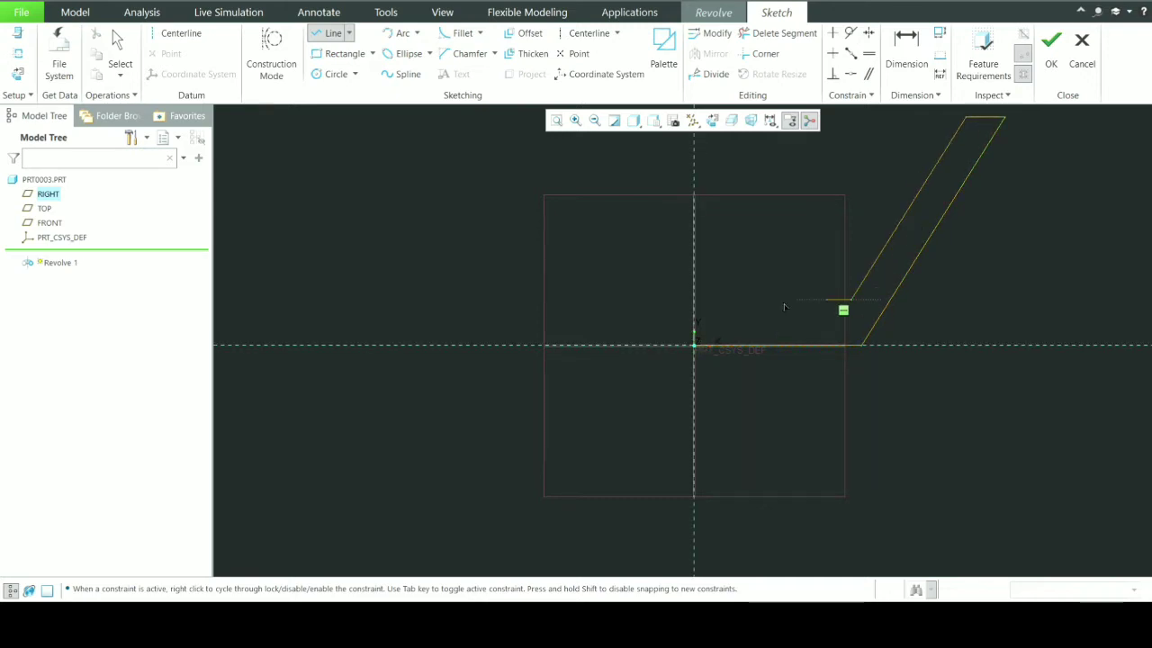
pyautogui.click(694, 300)
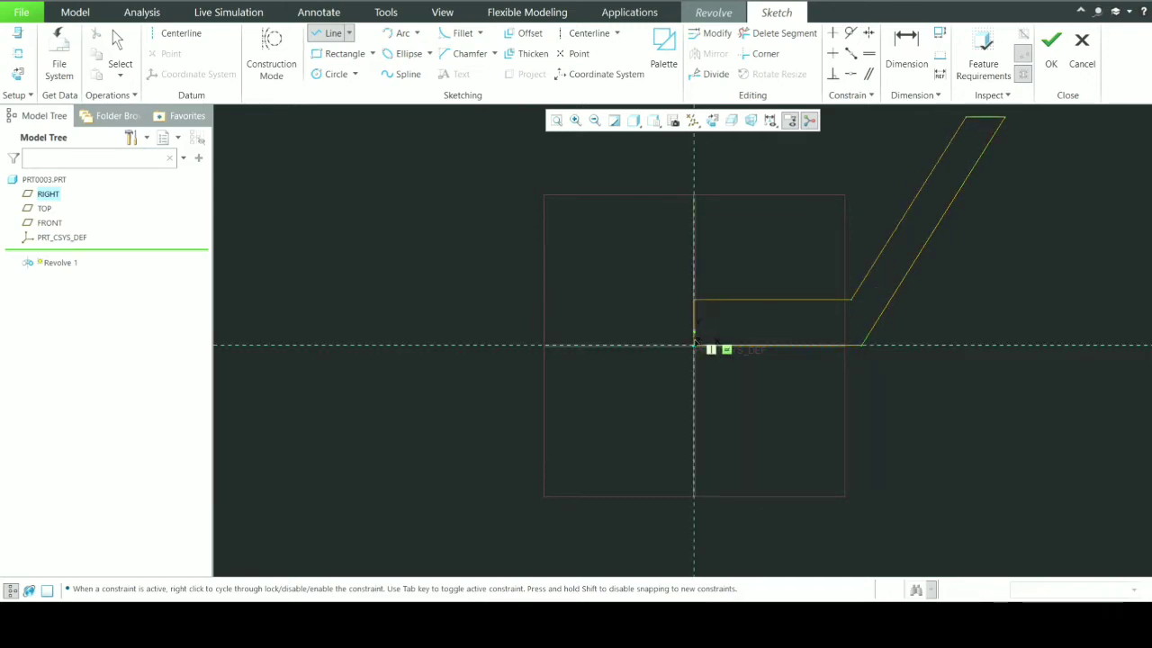
pyautogui.click(694, 344)
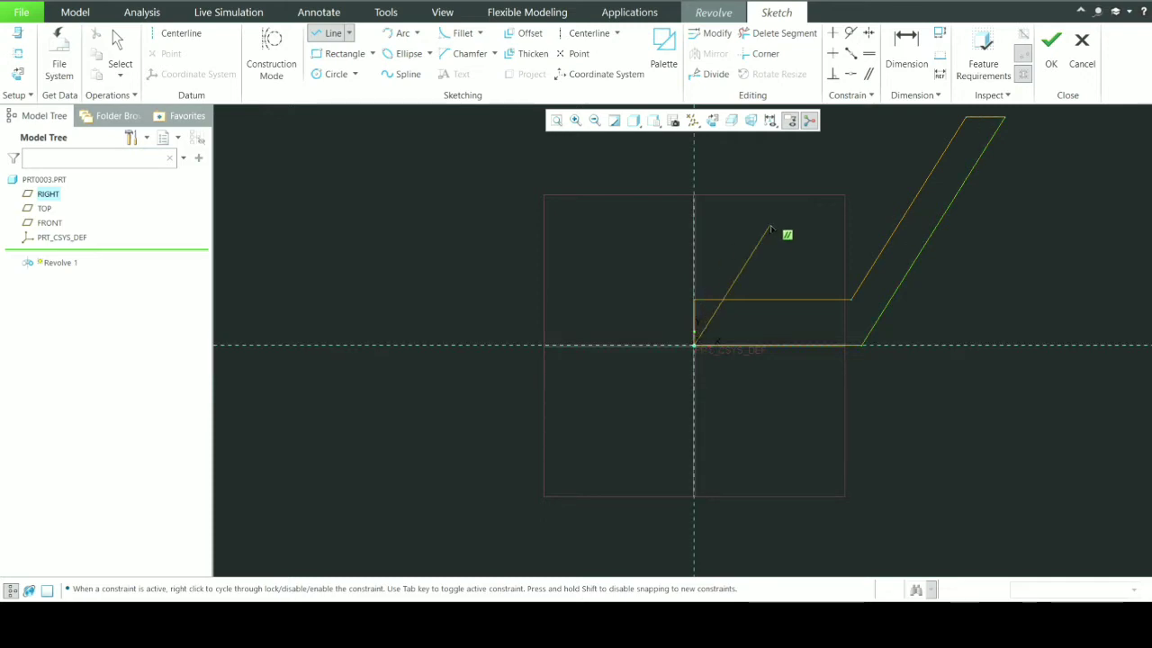
pyautogui.middleClick(773, 229)
pyautogui.middleClick(773, 229)
pyautogui.scroll(-1, 784, 311)
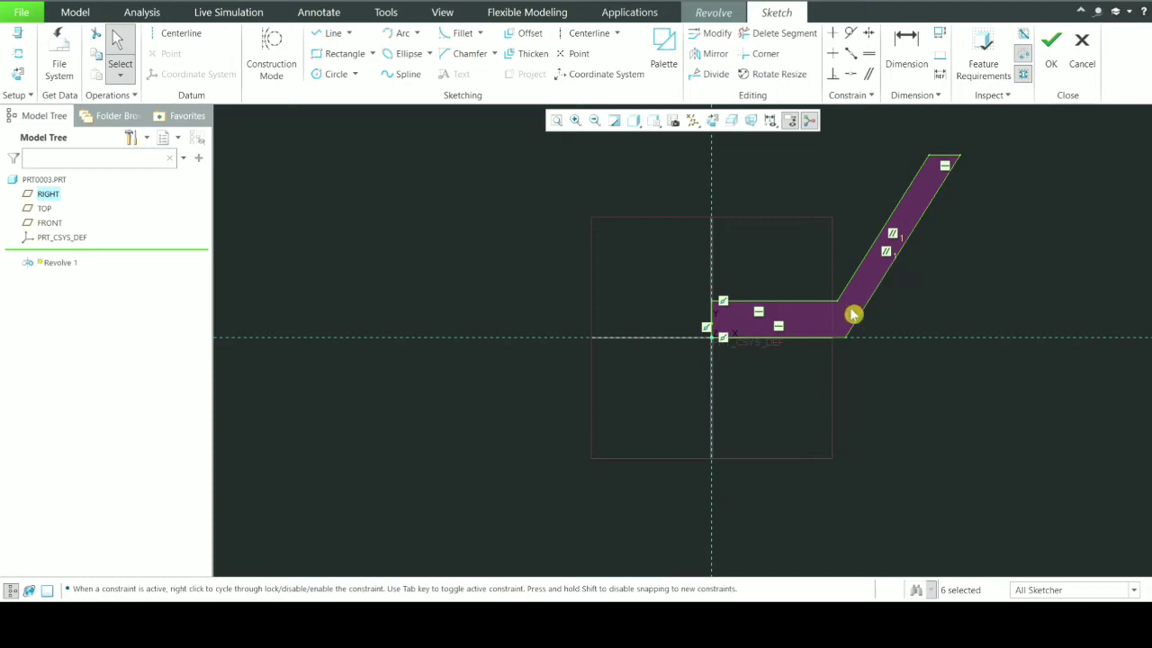
pyautogui.scroll(-1, 909, 297)
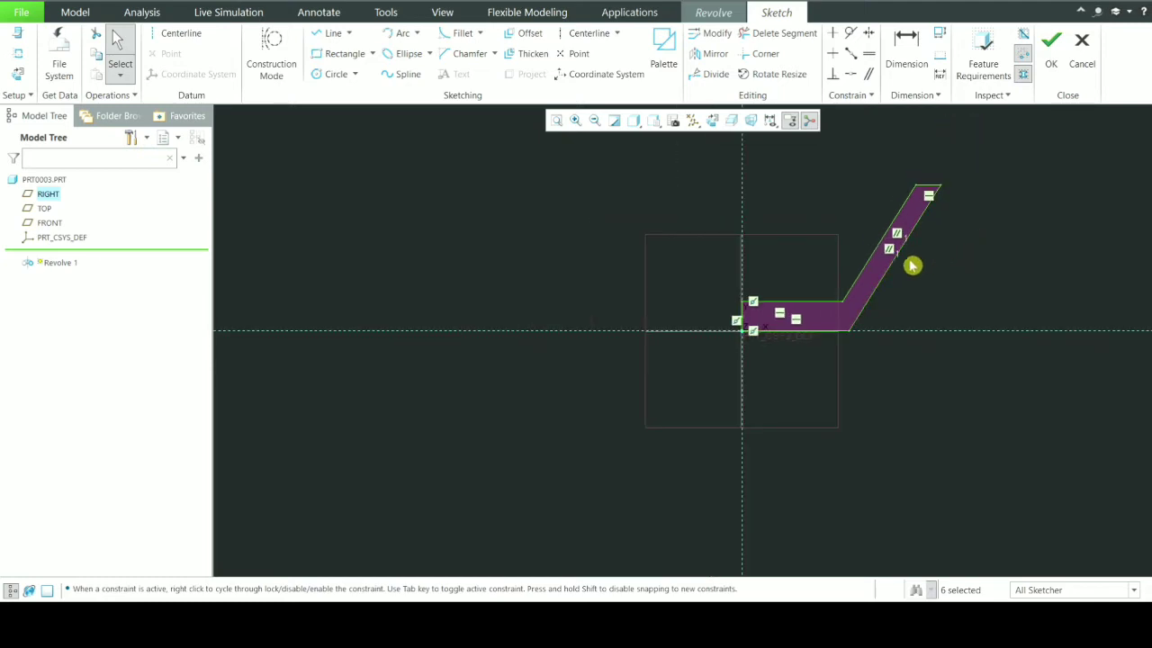
pyautogui.scroll(1, 911, 266)
pyautogui.scroll(-1, 890, 286)
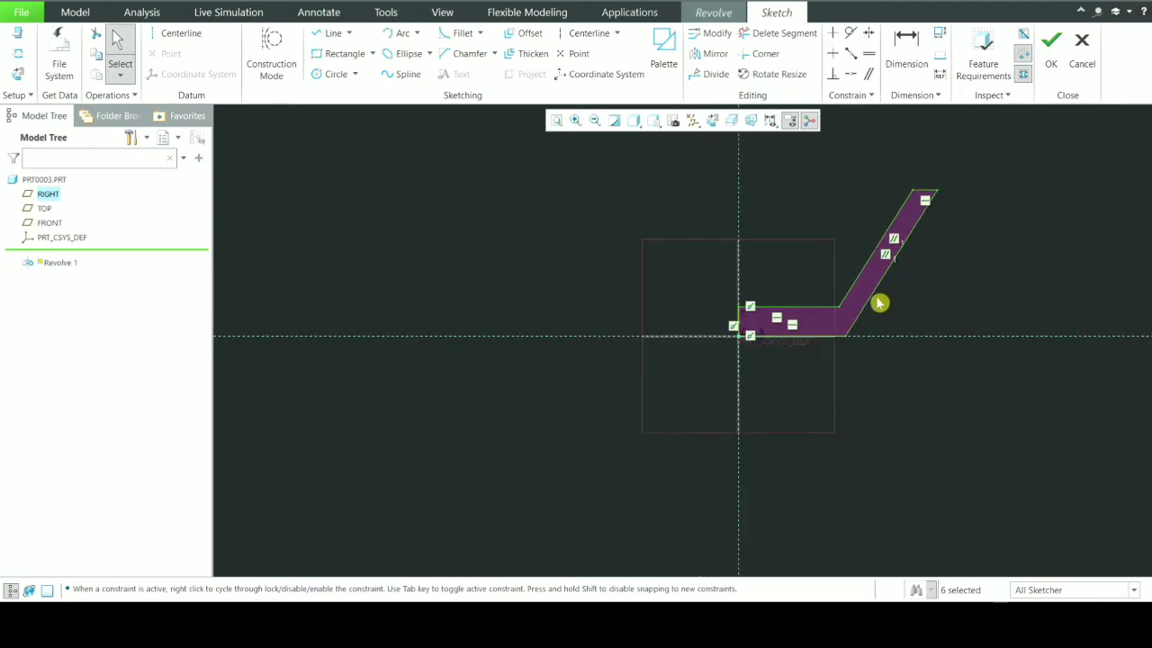
pyautogui.scroll(1, 883, 297)
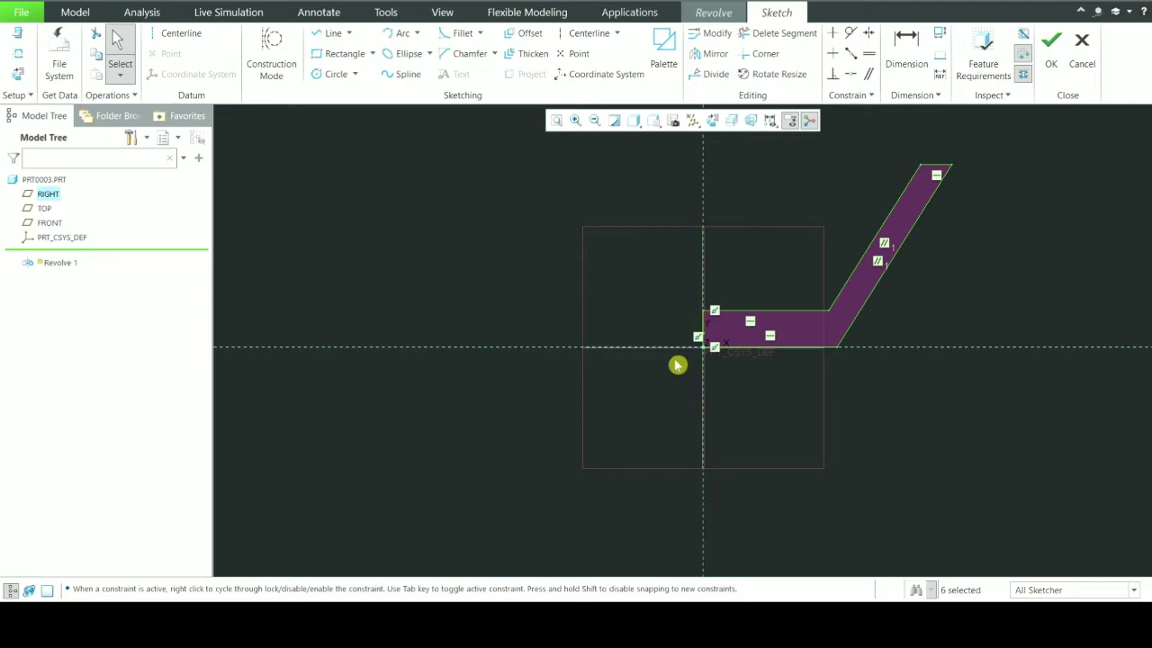
# - Add a vertical datum centerline through the origin as the axis of revolution and finish the sketch to preview the 360° revolve
pyautogui.click(189, 33)
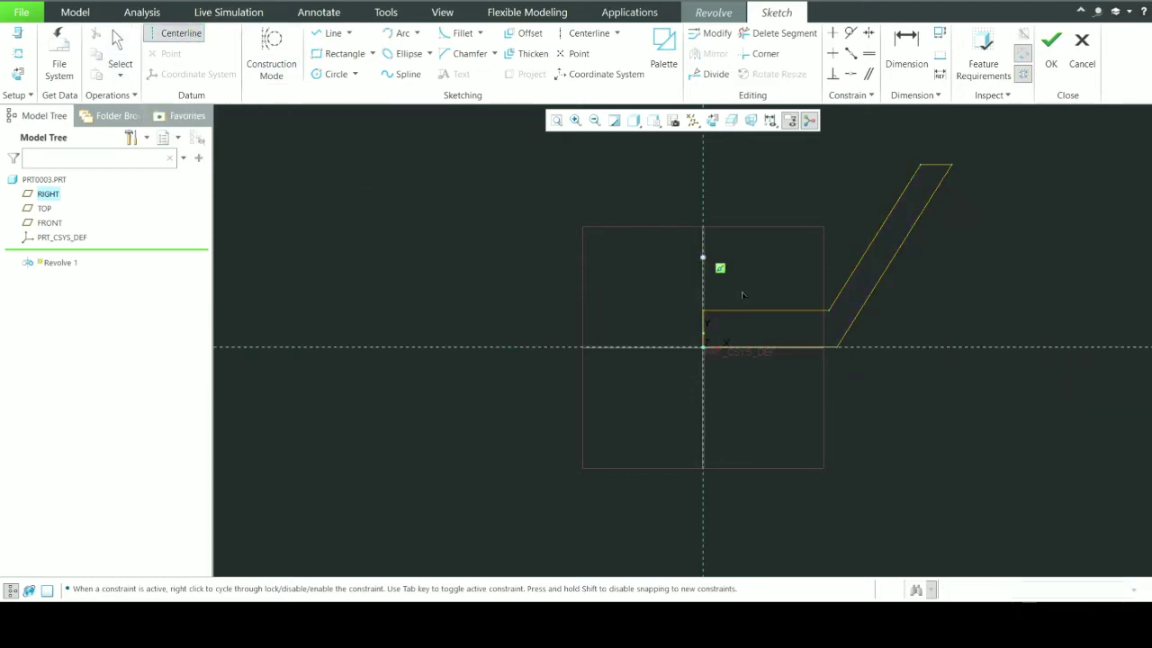
pyautogui.click(705, 350)
pyautogui.click(709, 230)
pyautogui.middleClick(771, 192)
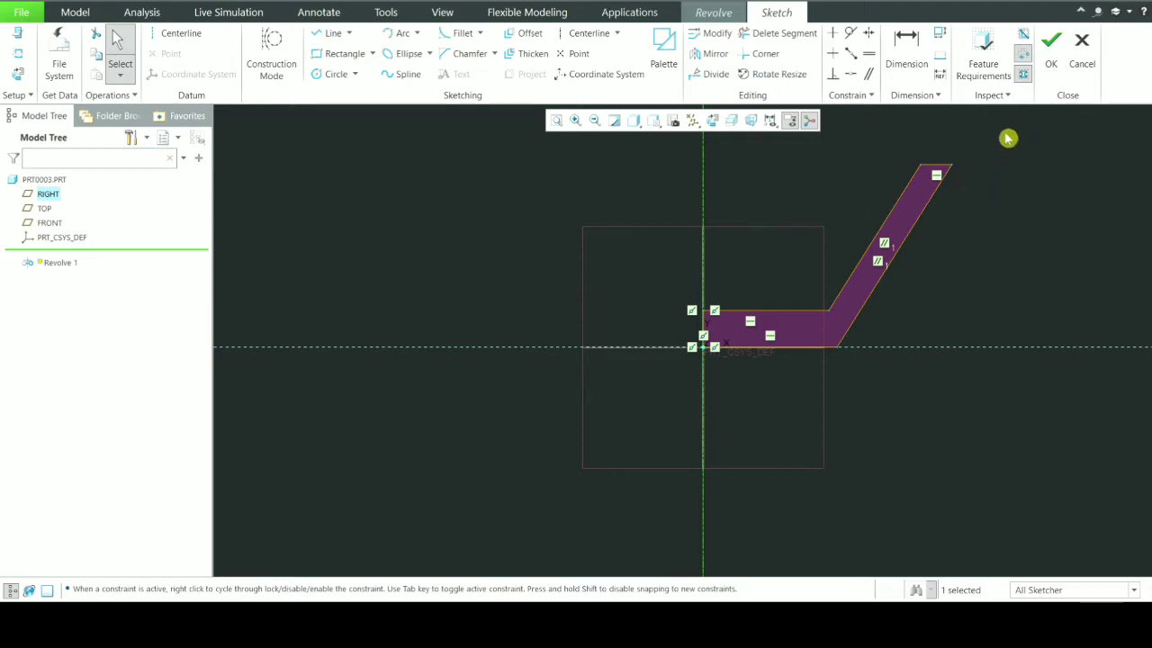
pyautogui.click(1061, 76)
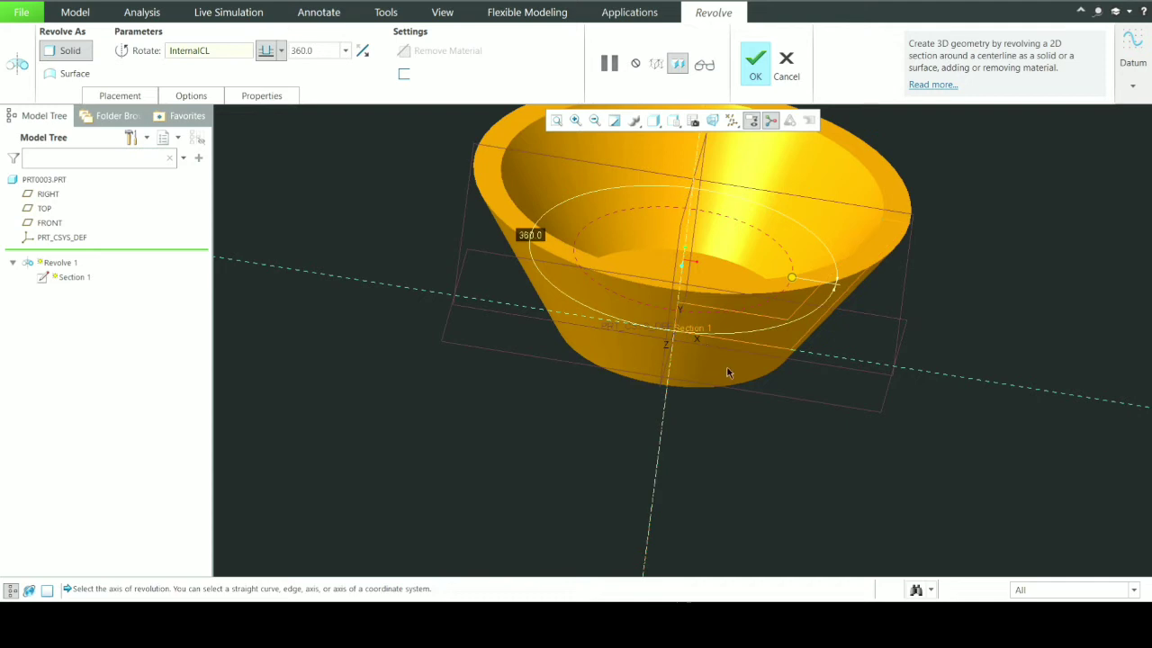
pyautogui.scroll(-3, 747, 342)
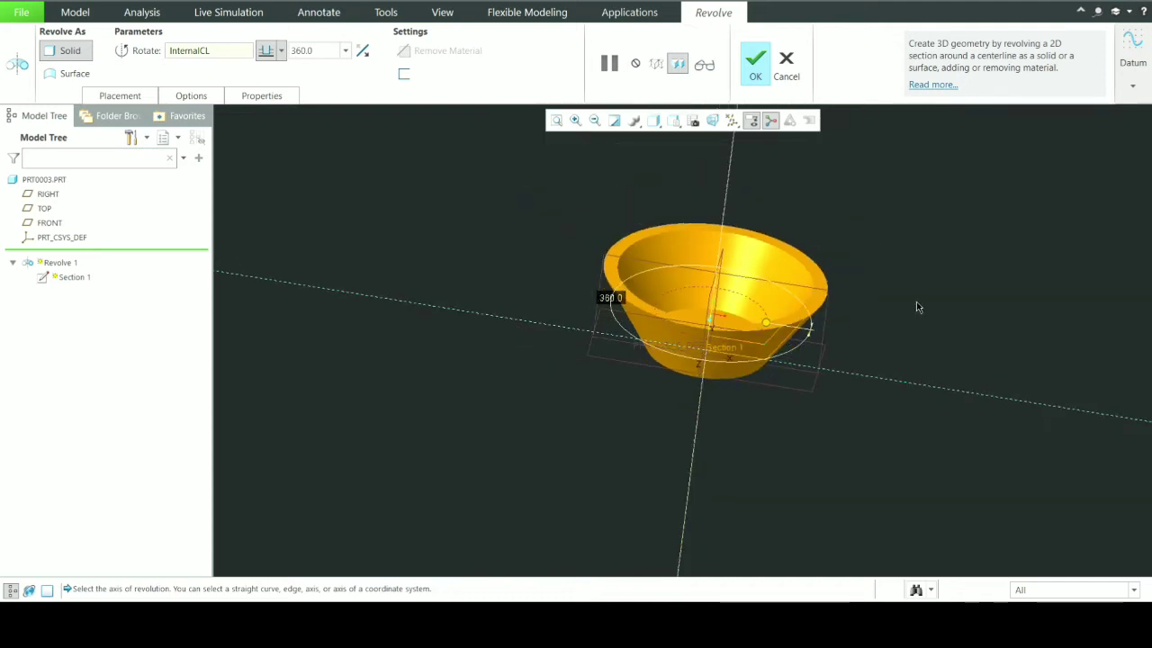
pyautogui.moveTo(916, 303); pyautogui.dragTo(907, 307, button='middle')
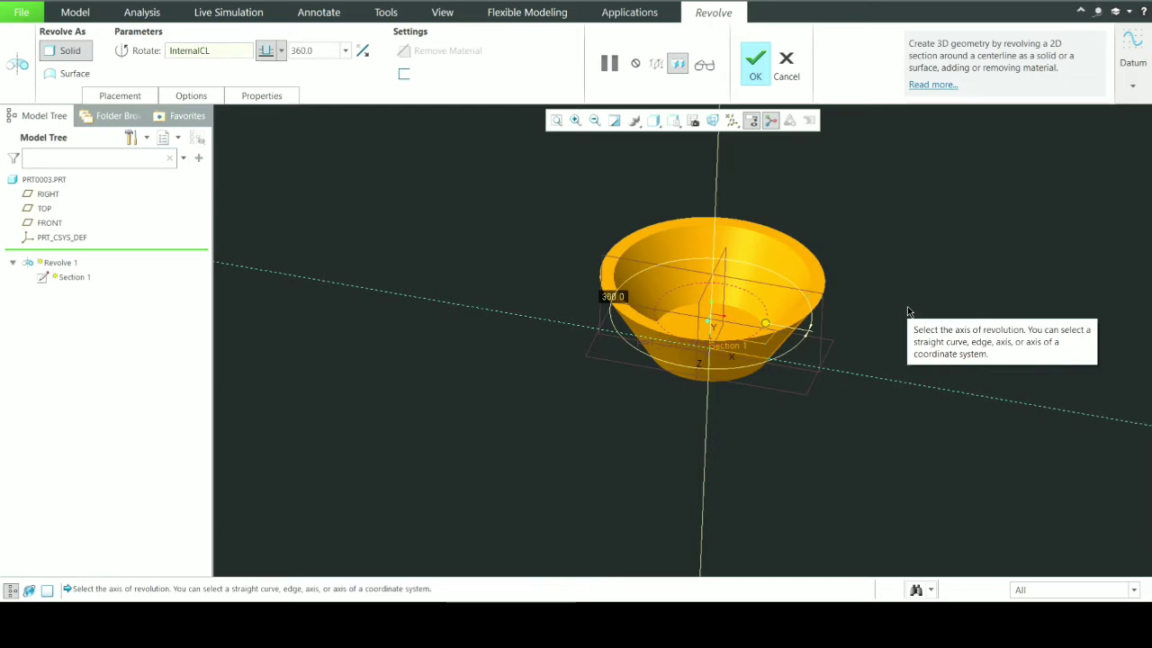
pyautogui.click(878, 378)
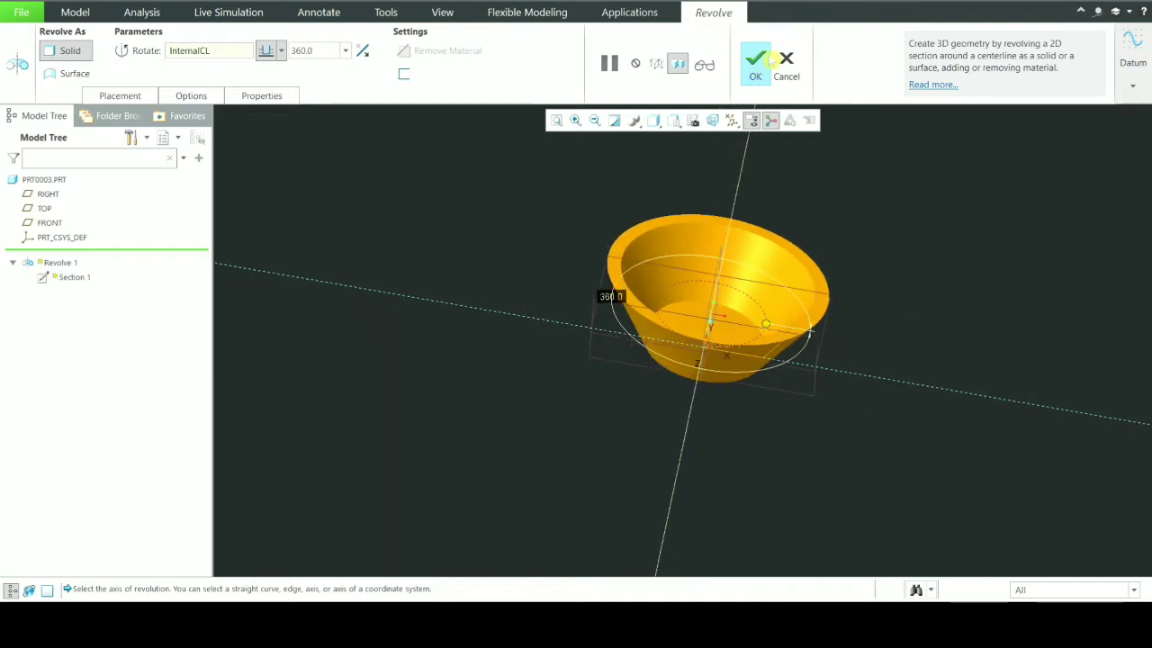
pyautogui.click(756, 77)
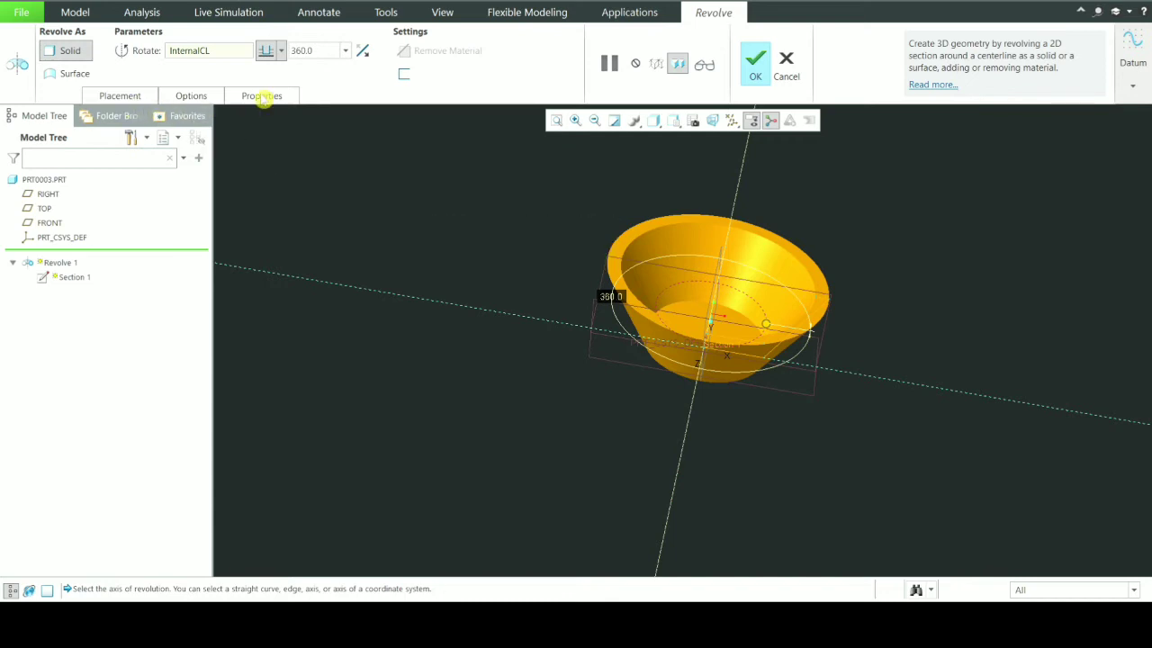
# - Set the Side 1 angle of the bowl revolve to a Variable 90°
pyautogui.click(120, 96)
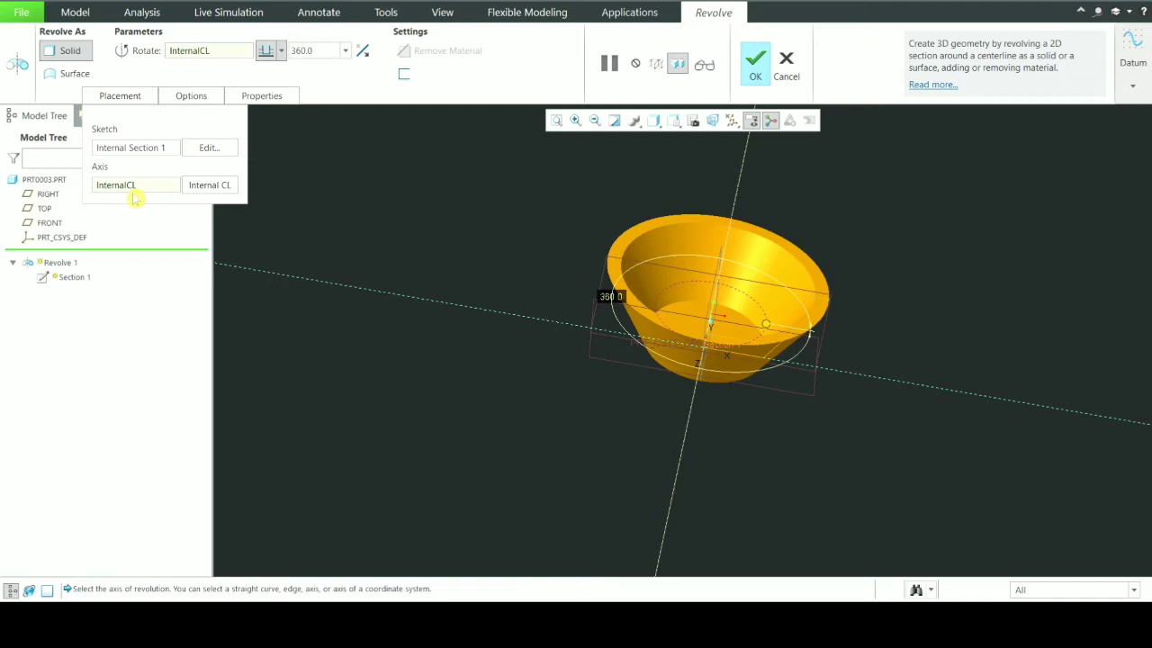
pyautogui.click(187, 97)
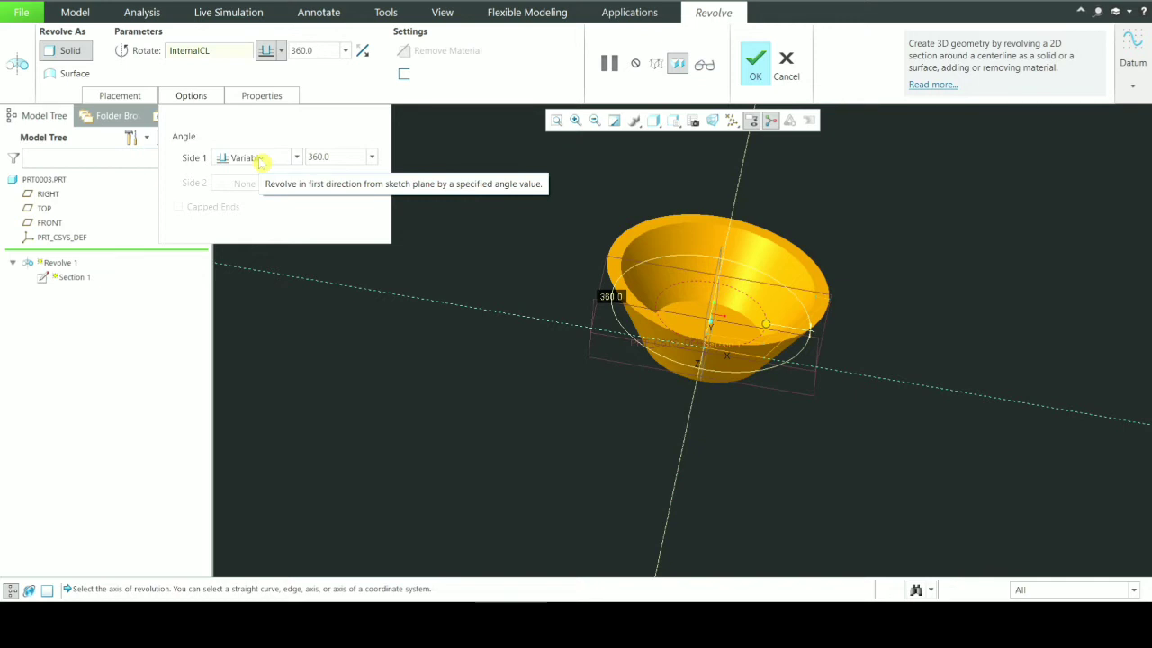
pyautogui.doubleClick(333, 157)
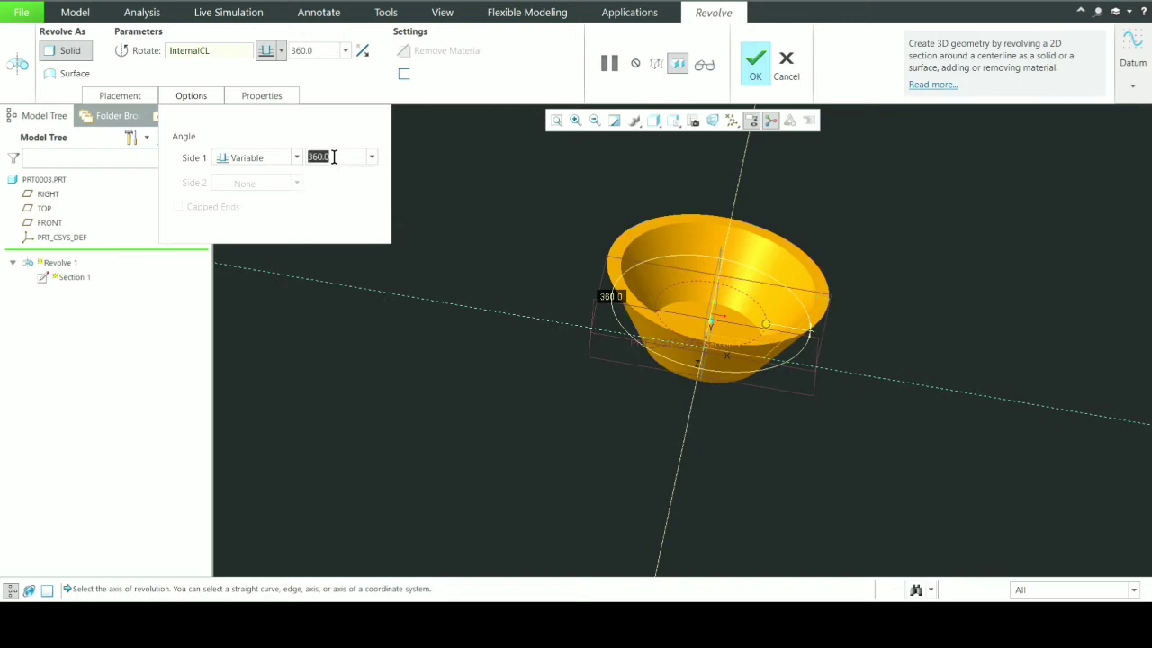
pyautogui.write('90')
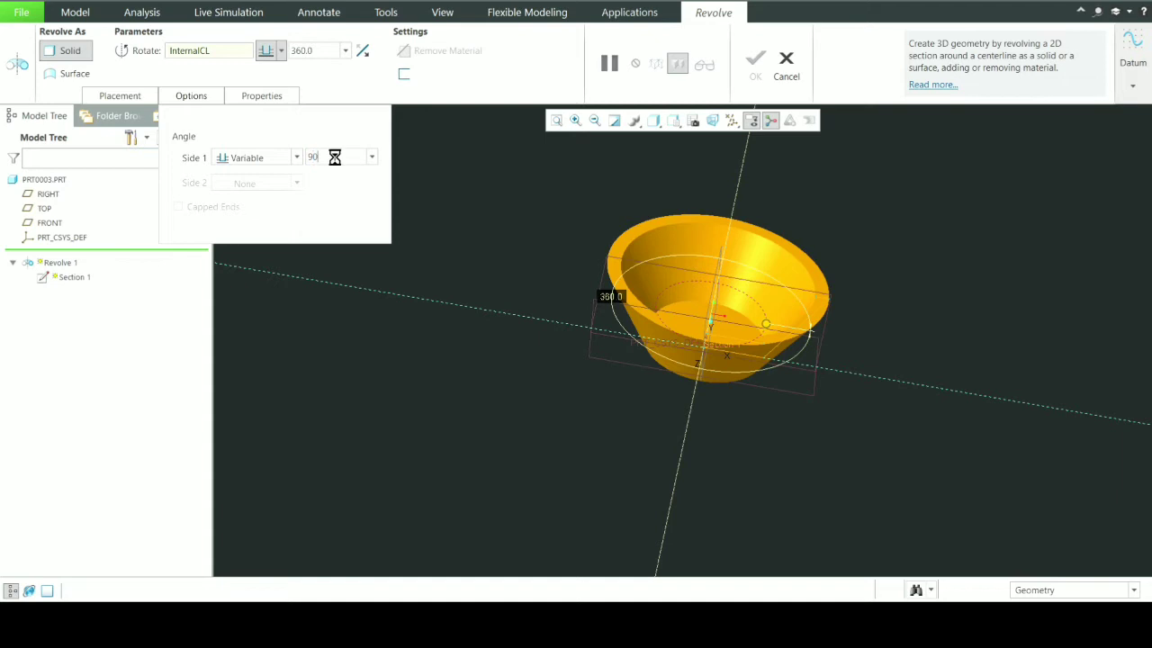
pyautogui.press('Return')
pyautogui.moveTo(908, 298); pyautogui.dragTo(822, 362, button='middle')
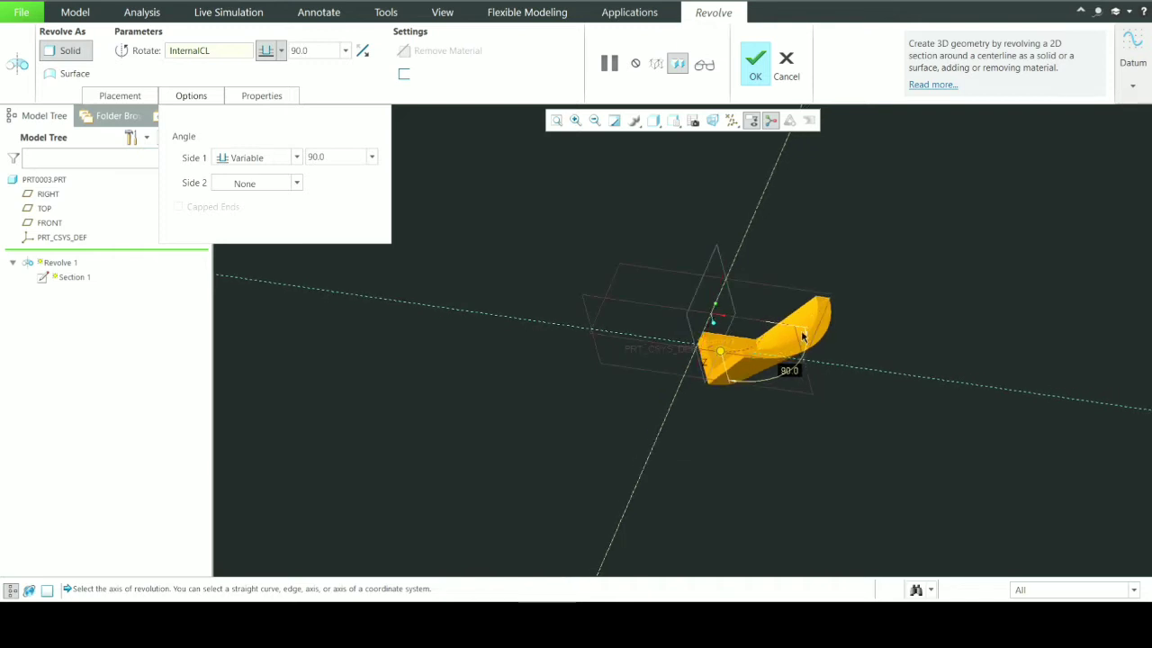
# - Set the Side 1 angle of the bowl revolve to 180° for a half bowl
pyautogui.moveTo(337, 157); pyautogui.dragTo(308, 157)
pyautogui.write('180')
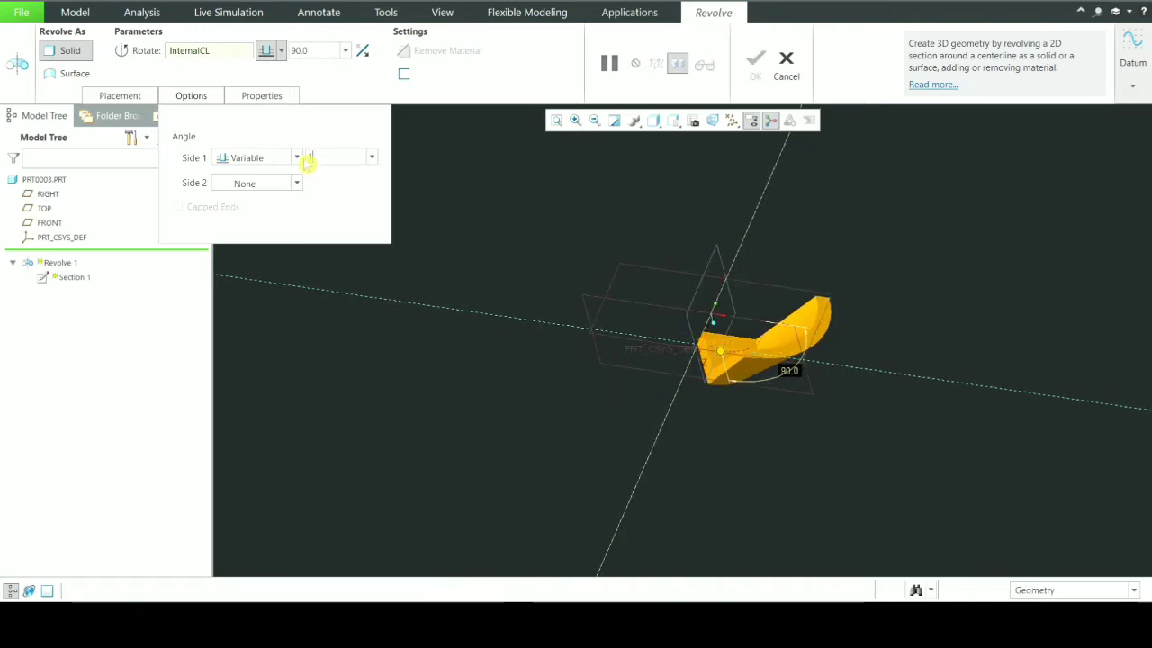
pyautogui.press('Return')
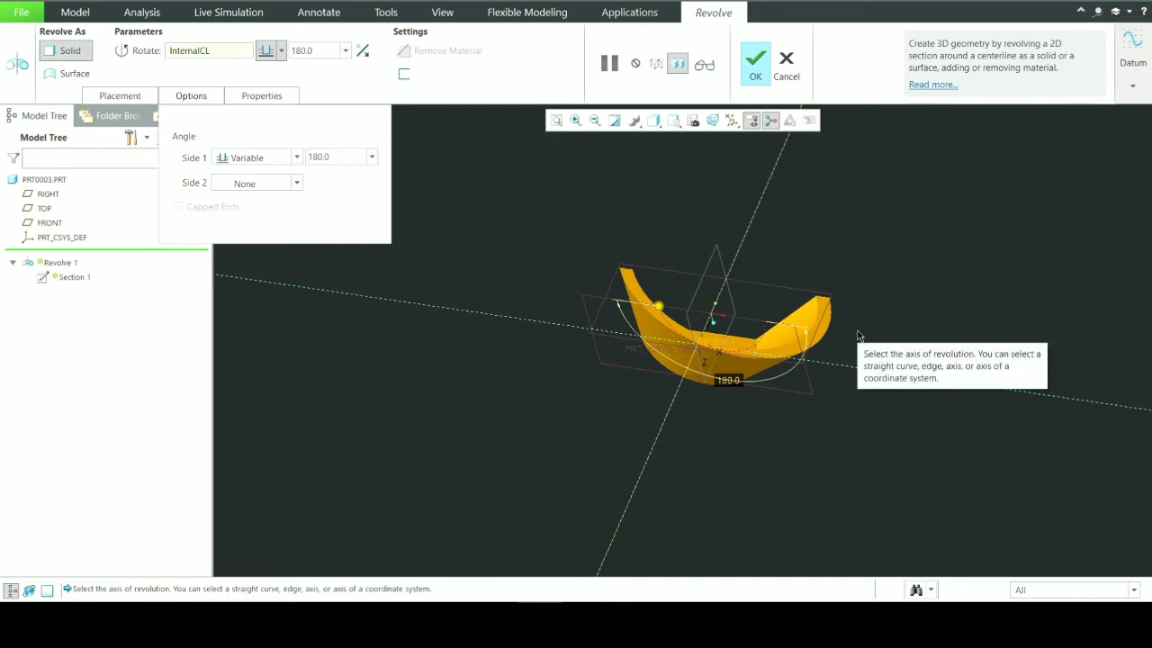
pyautogui.moveTo(856, 314)
pyautogui.mouseDown(button='middle')
pyautogui.moveTo(799, 266)
pyautogui.moveTo(774, 270)
pyautogui.moveTo(771, 285)
pyautogui.moveTo(836, 309)
pyautogui.moveTo(817, 317)
pyautogui.mouseUp(button='middle')
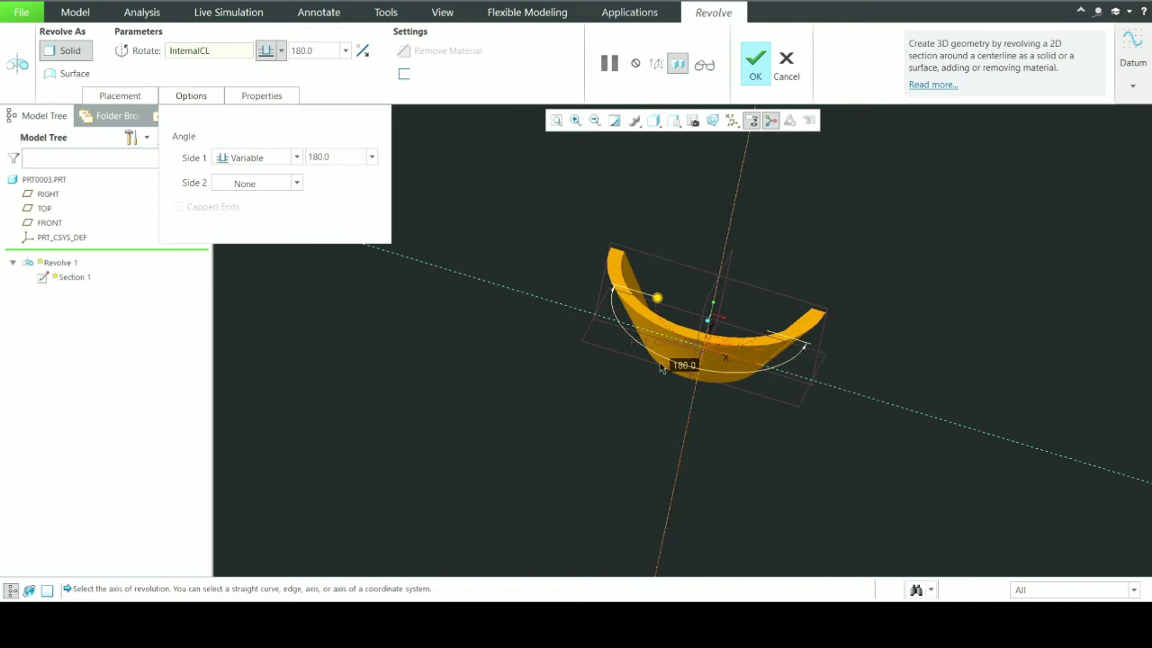
# - Revolve the profile in the second direction as well, with a Variable Side 2 angle of 90°
pyautogui.click(269, 183)
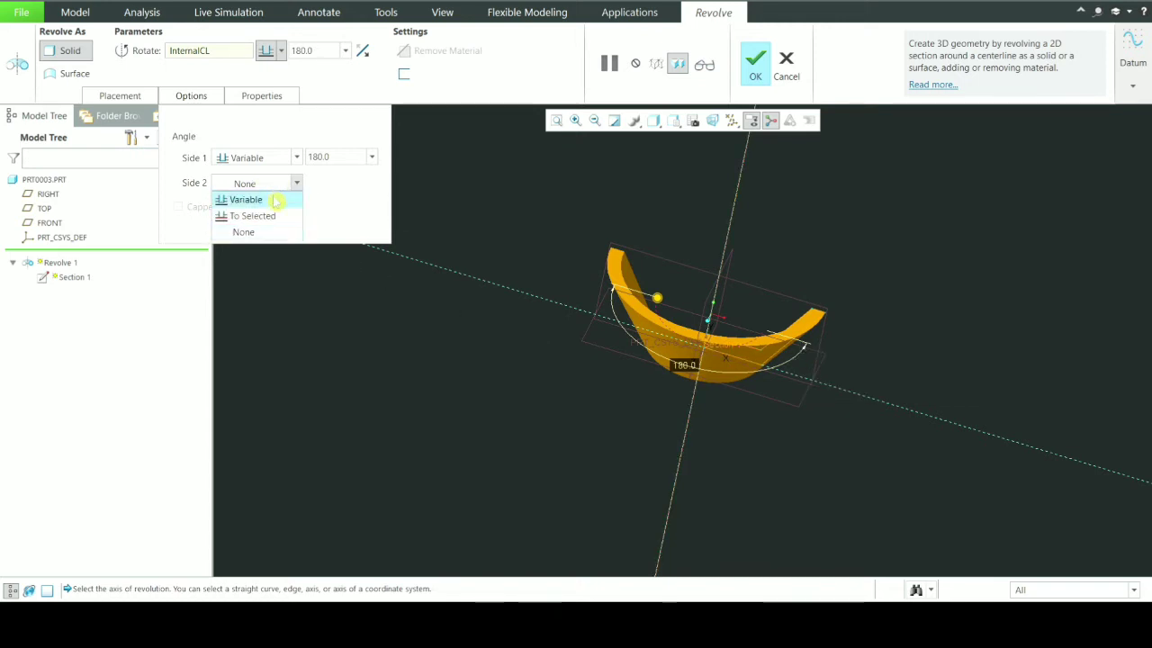
pyautogui.click(275, 201)
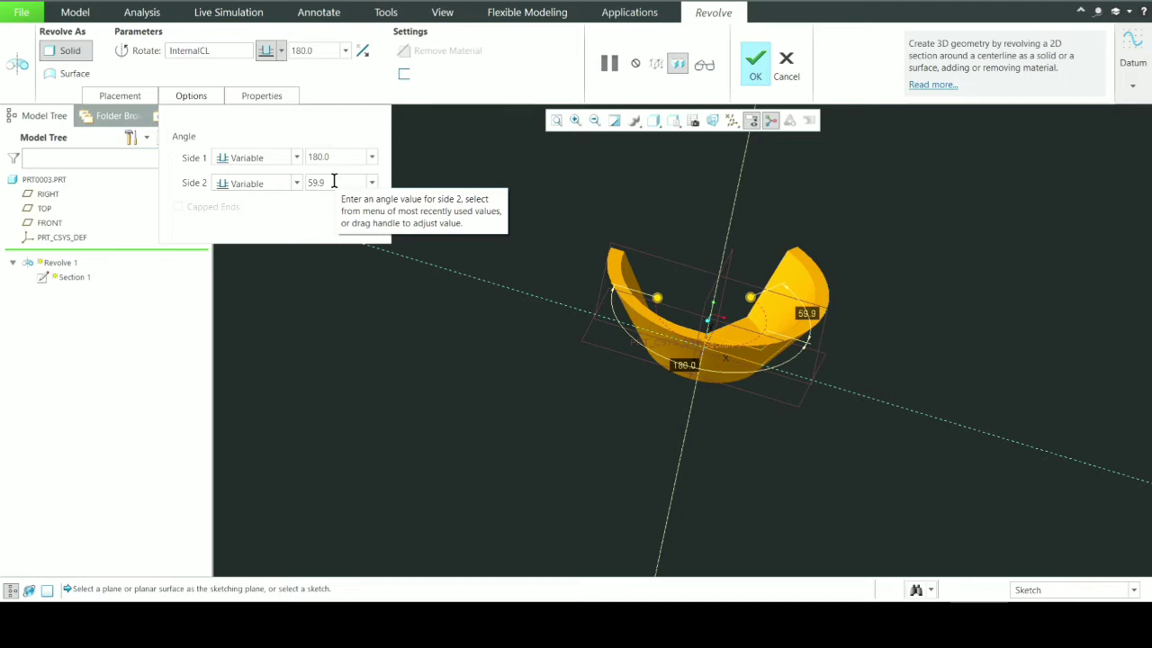
pyautogui.click(333, 182)
pyautogui.doubleClick(333, 182)
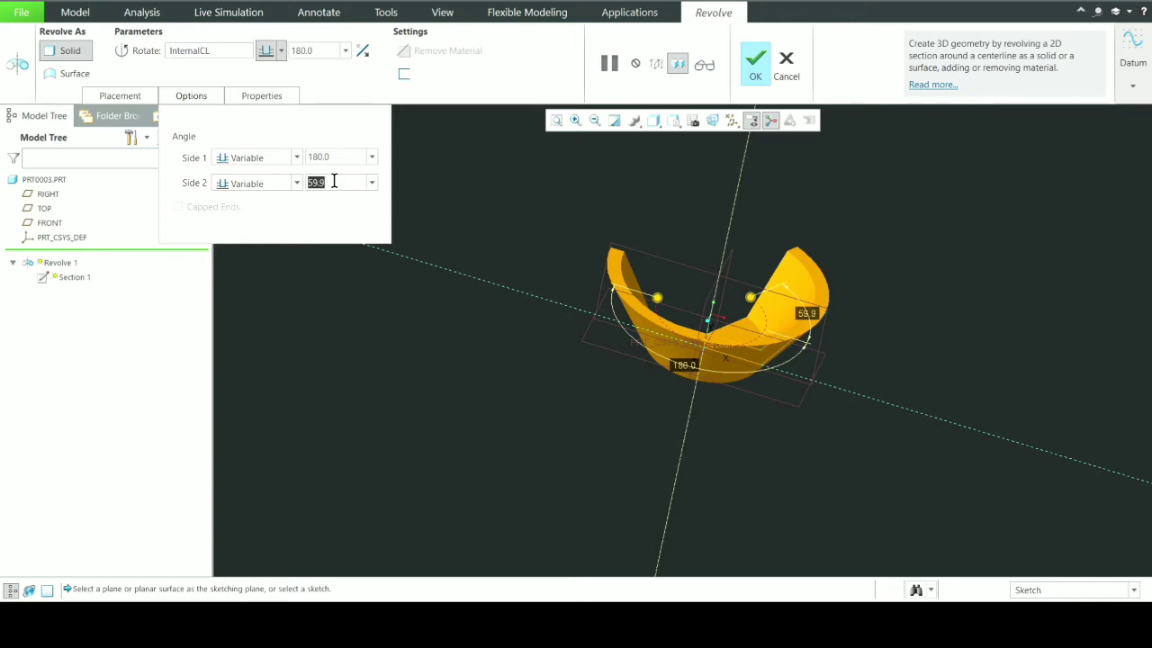
pyautogui.write('90')
pyautogui.press('Return')
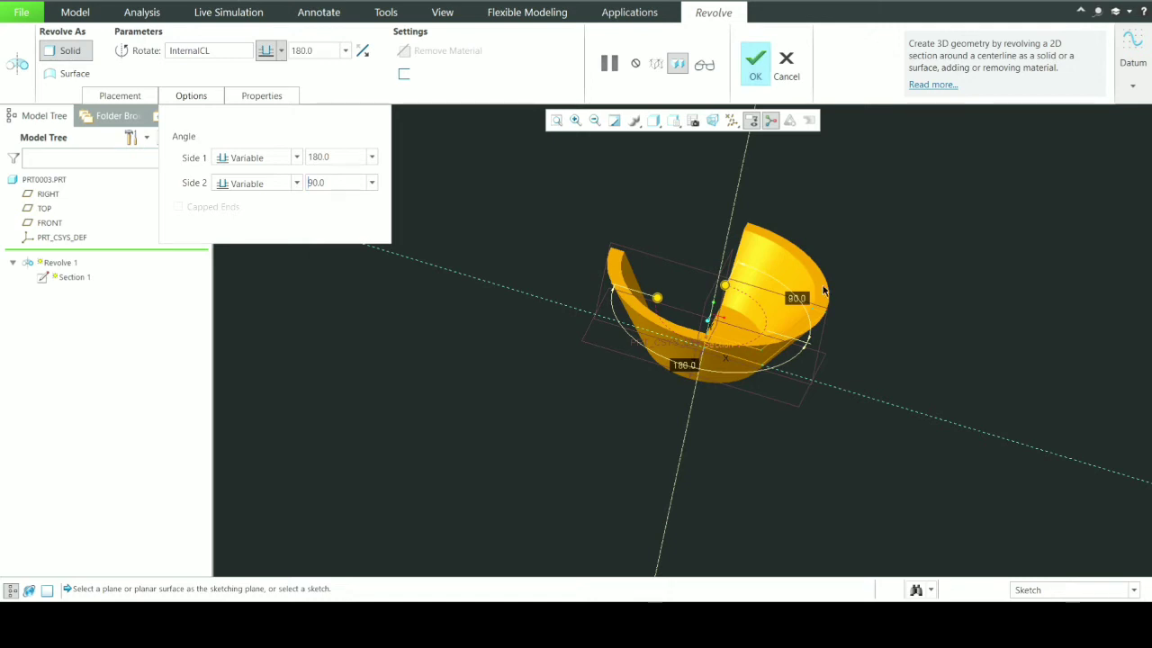
pyautogui.moveTo(915, 334); pyautogui.dragTo(903, 332, button='middle')
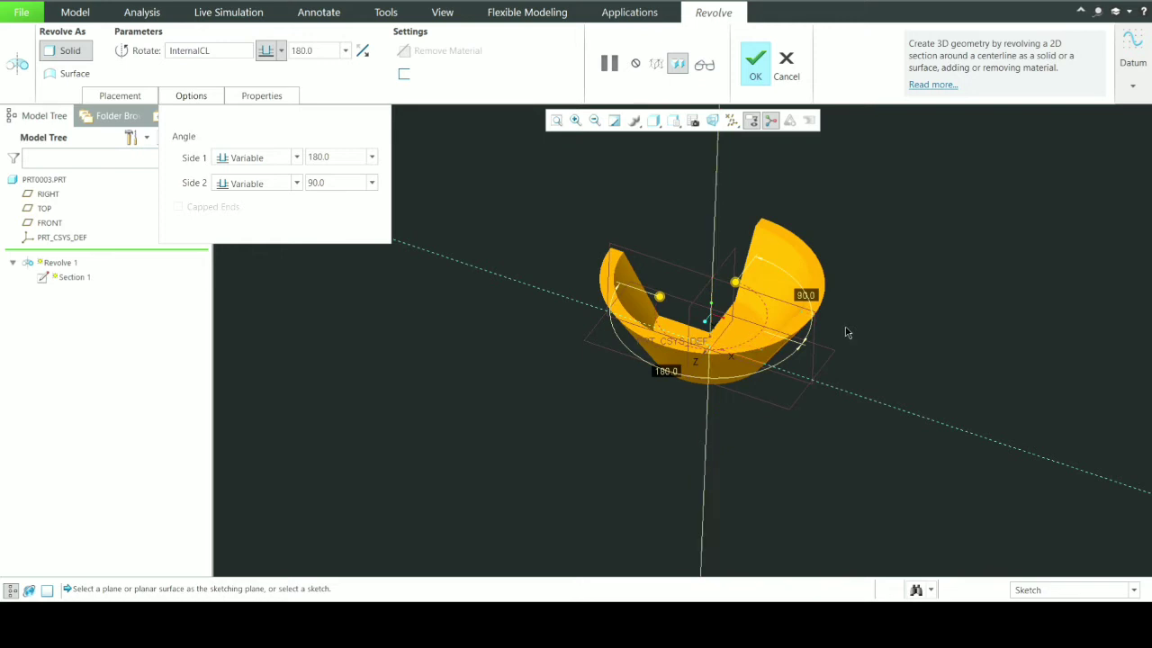
pyautogui.moveTo(846, 333); pyautogui.dragTo(725, 326, button='middle')
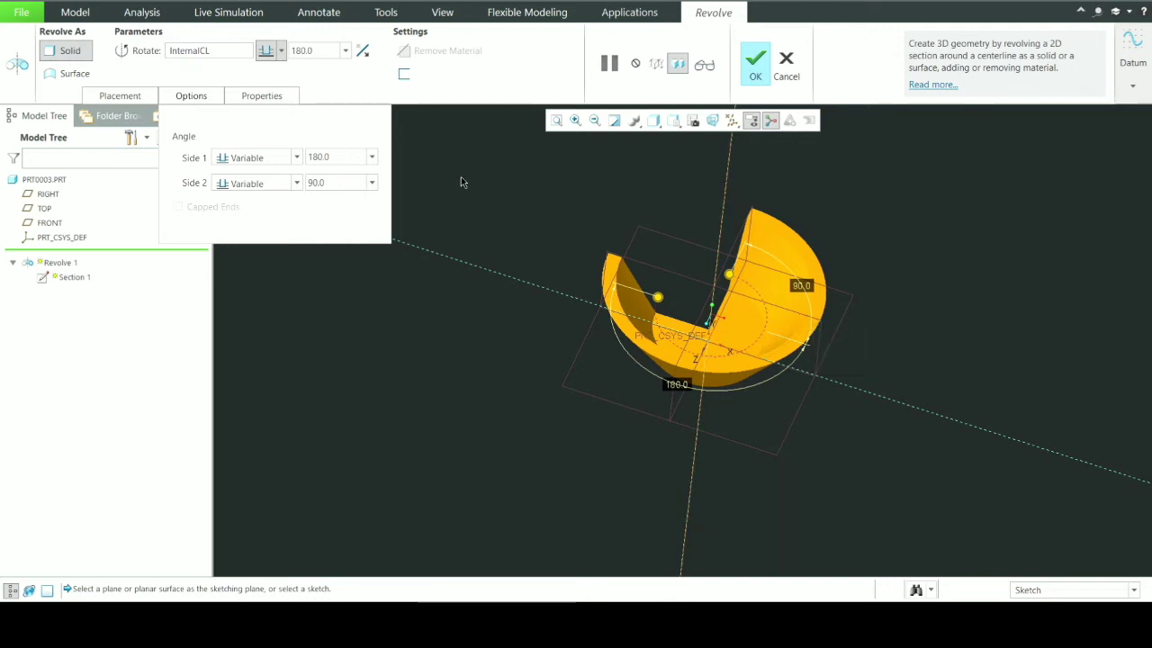
# - Change the revolve to Symmetric about the sketch plane and reduce its total angle to 105° with the angle handle
pyautogui.click(297, 158)
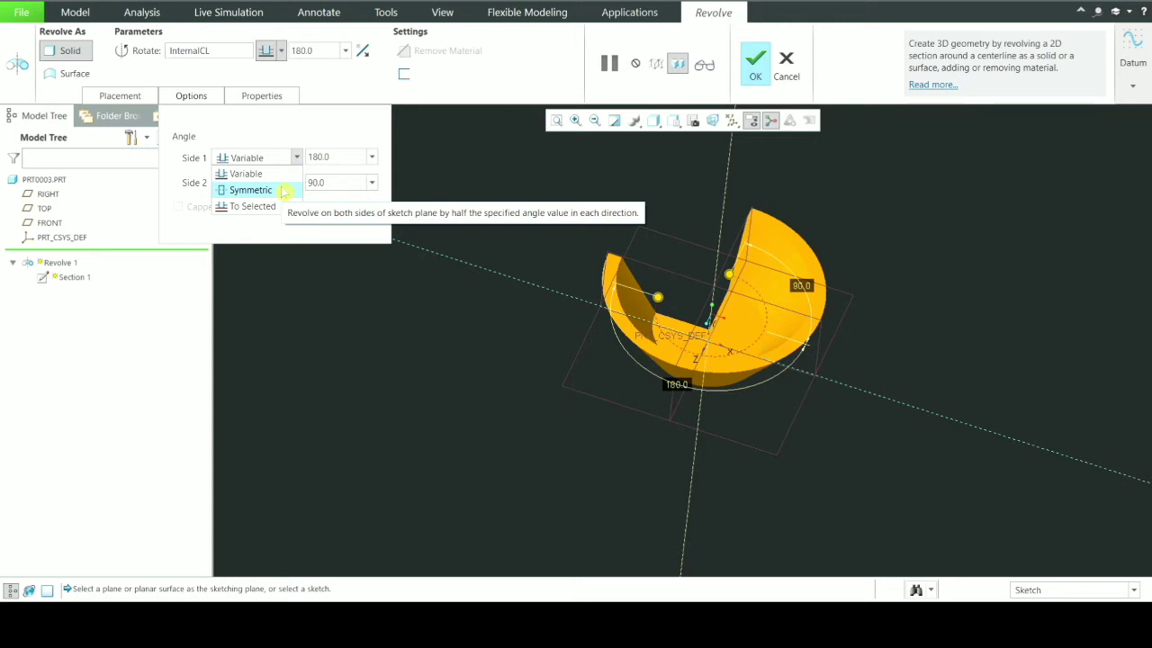
pyautogui.click(284, 191)
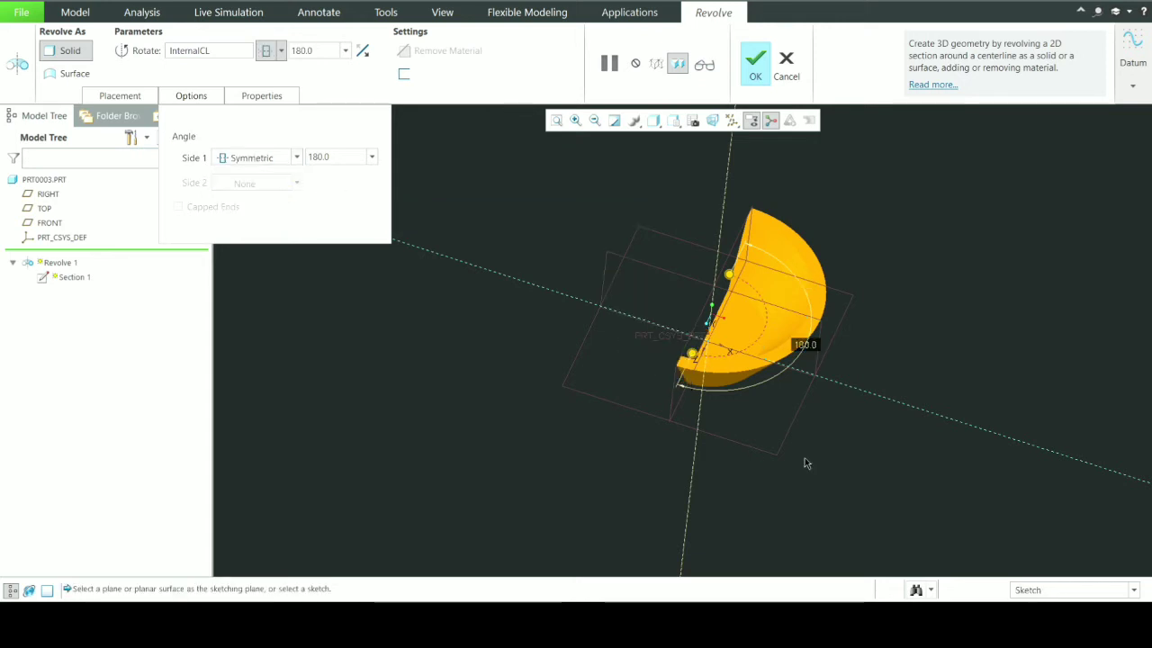
pyautogui.moveTo(866, 438); pyautogui.dragTo(859, 369, button='middle')
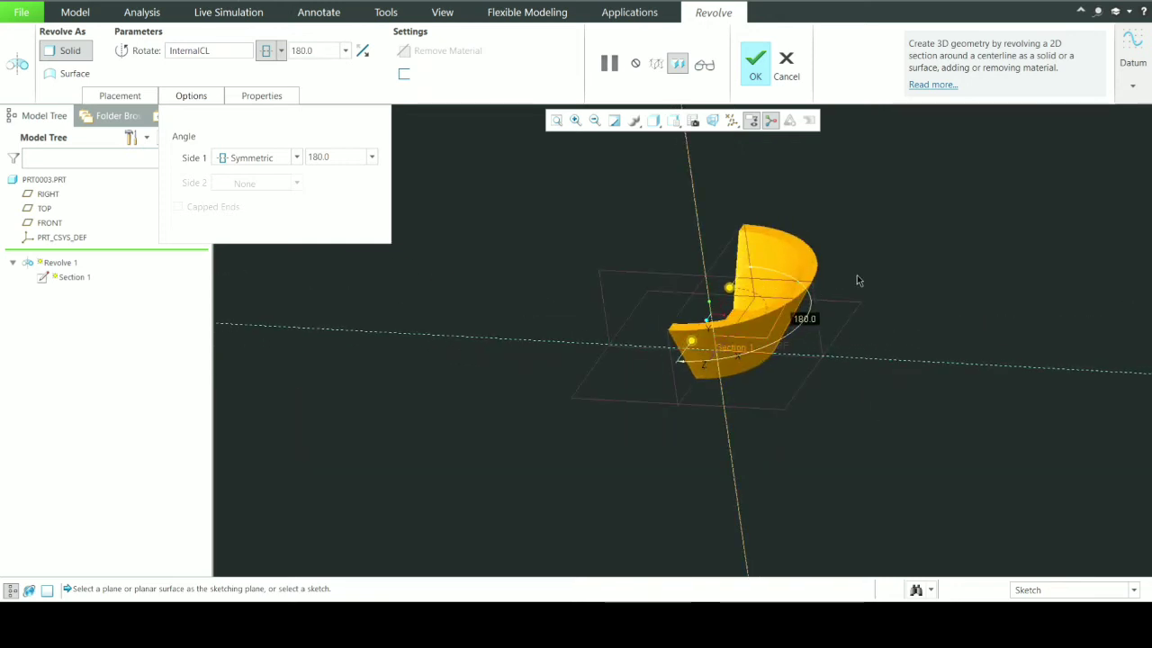
pyautogui.moveTo(884, 286); pyautogui.dragTo(720, 284, button='middle')
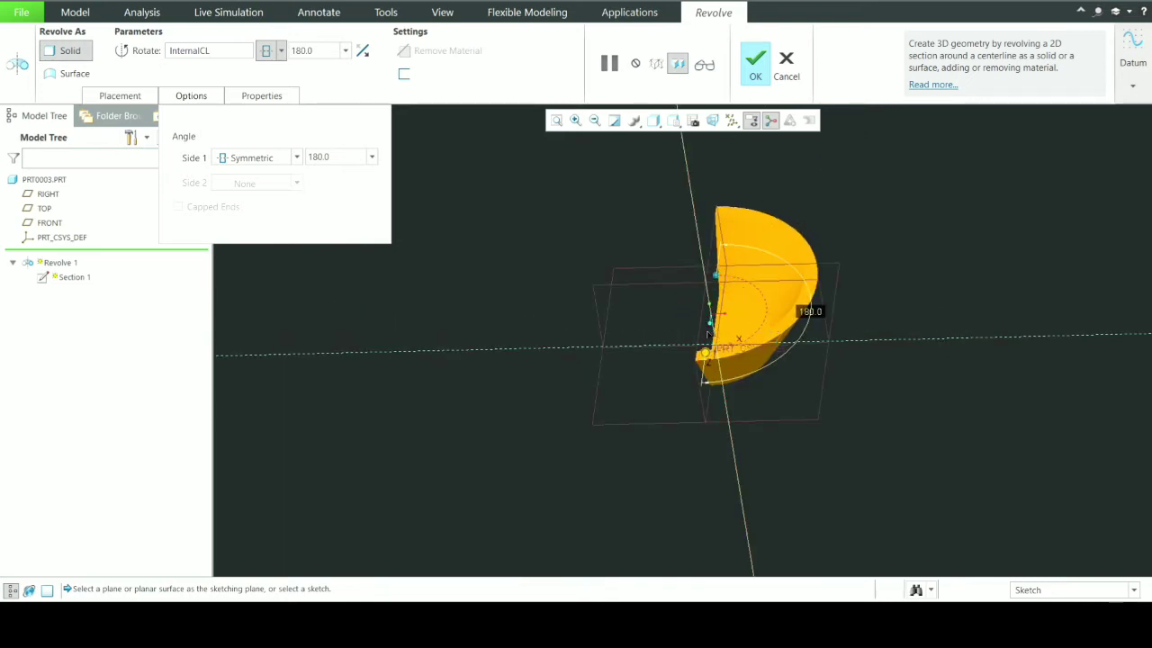
pyautogui.moveTo(707, 353); pyautogui.dragTo(819, 333)
pyautogui.moveTo(819, 334); pyautogui.dragTo(819, 305, button='middle')
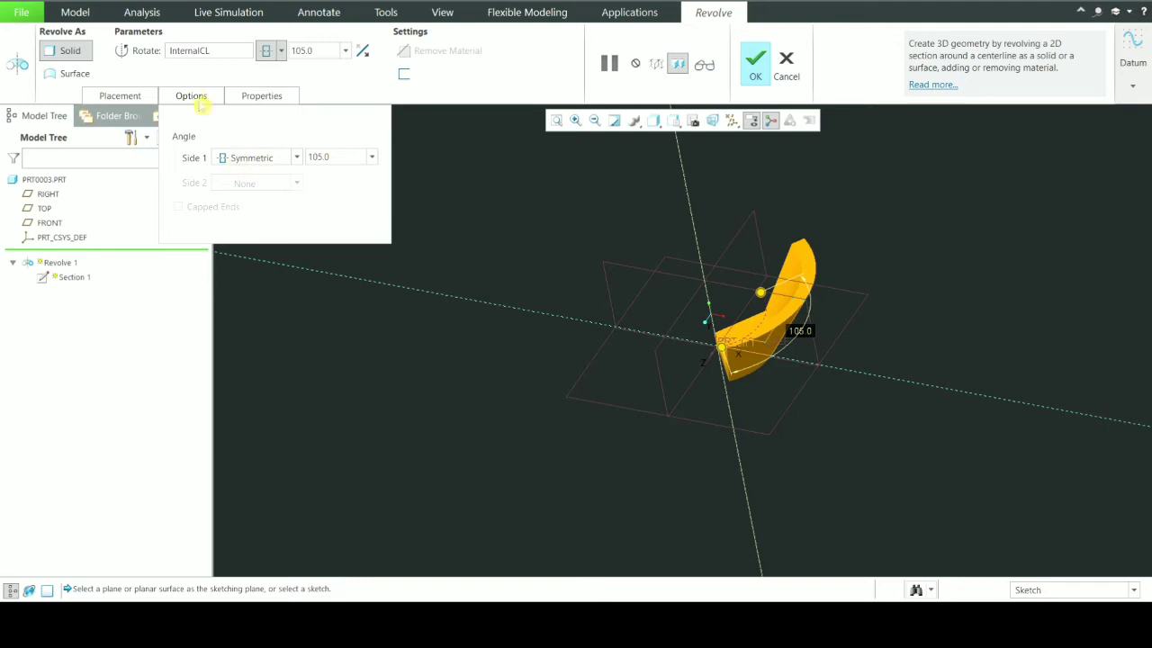
# - Show the revolve's name property and turn on section thickening so the bowl becomes a hollow, thin-walled solid
pyautogui.click(258, 97)
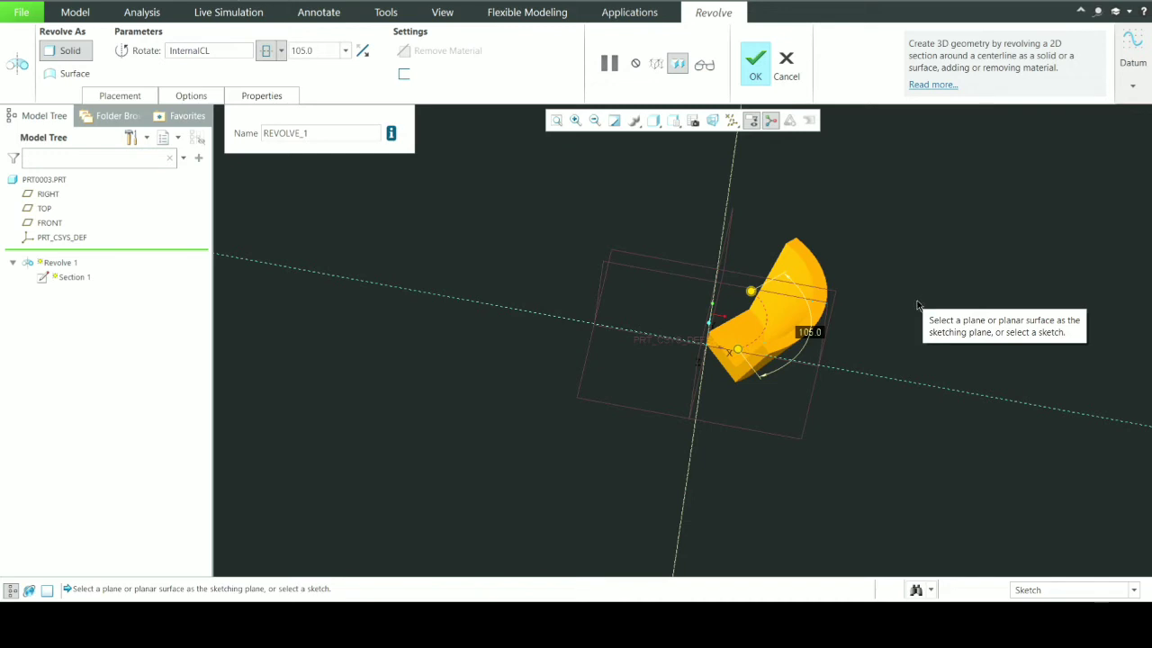
pyautogui.click(404, 76)
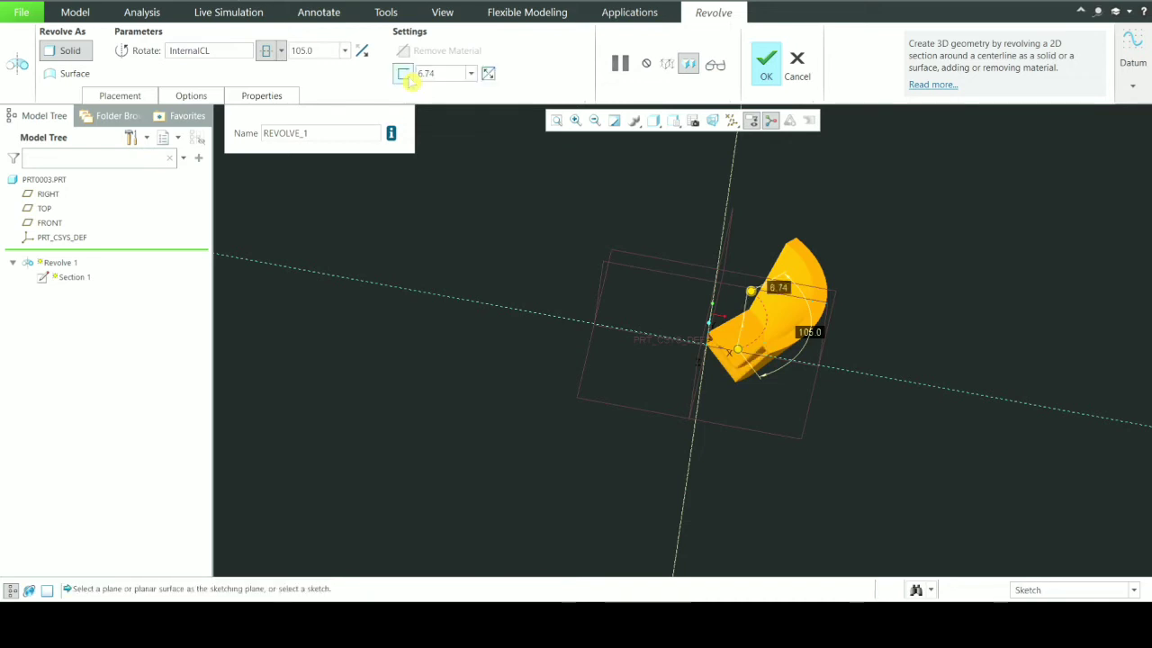
pyautogui.moveTo(832, 360)
pyautogui.mouseDown(button='middle')
pyautogui.moveTo(825, 286)
pyautogui.moveTo(881, 302)
pyautogui.moveTo(790, 354)
pyautogui.mouseUp(button='middle')
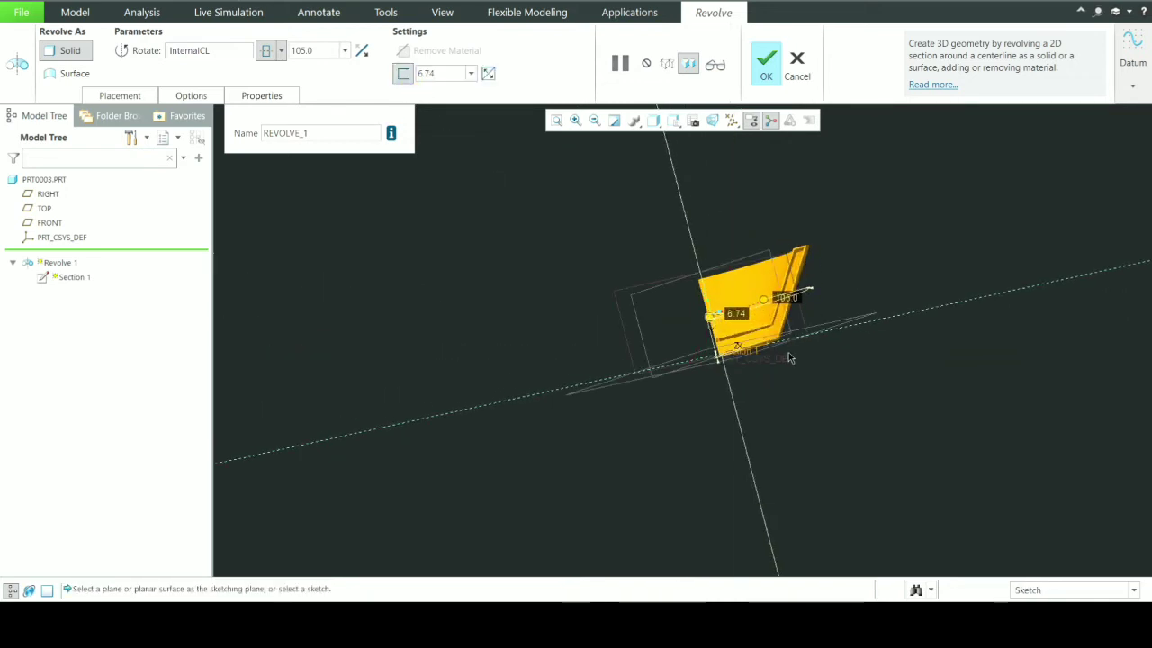
pyautogui.scroll(-4, 789, 352)
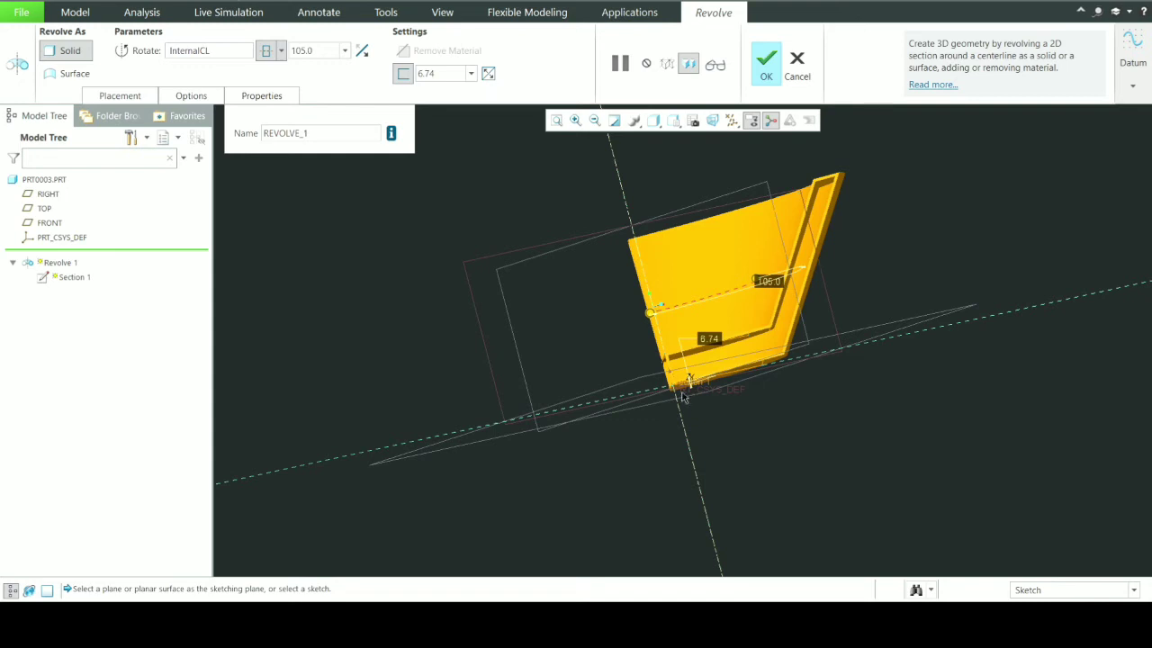
pyautogui.moveTo(872, 226); pyautogui.dragTo(835, 209, button='middle')
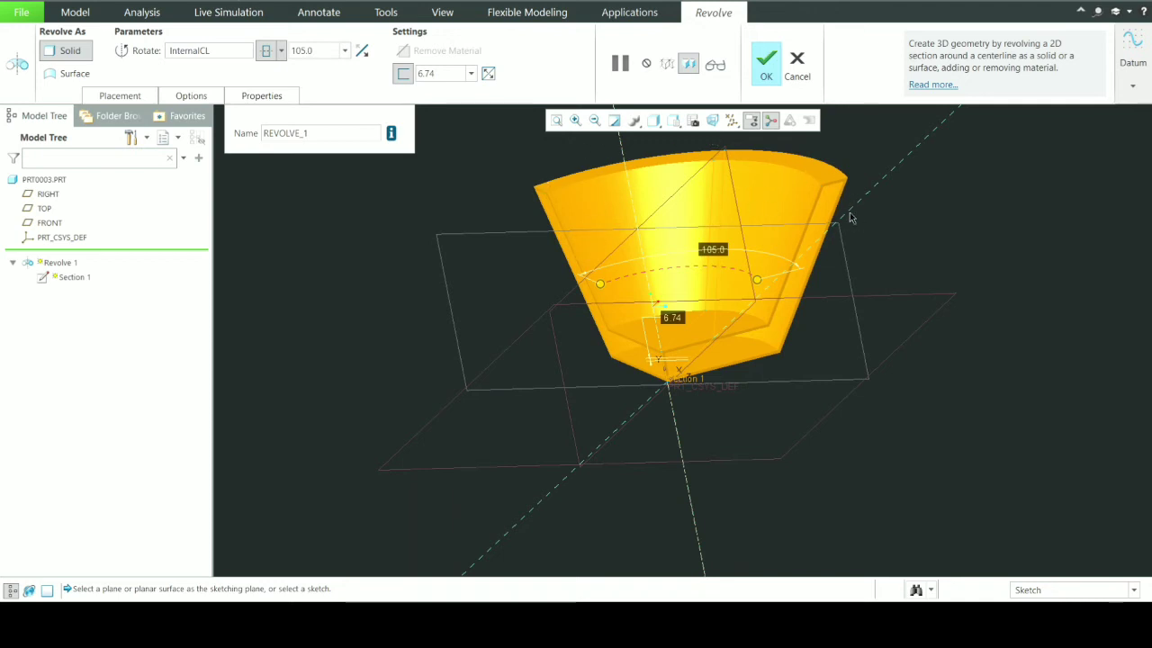
pyautogui.moveTo(897, 249); pyautogui.dragTo(885, 254, button='middle')
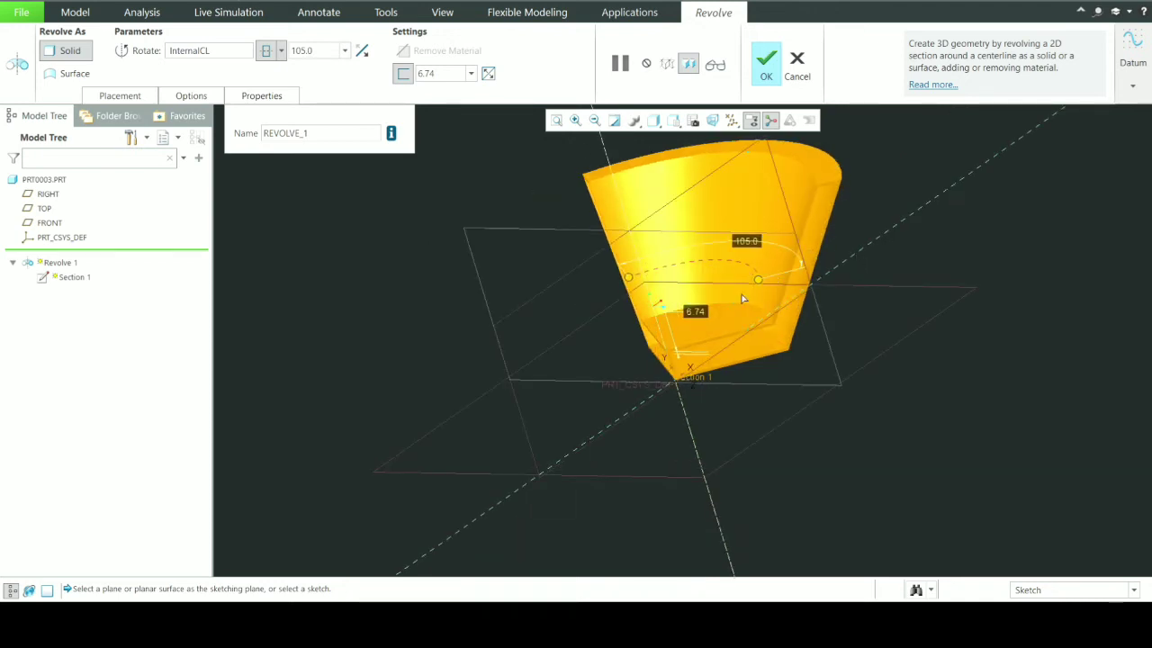
# - Set the wall thickness of the thickened revolve to 10
pyautogui.click(432, 71)
pyautogui.click(433, 72)
pyautogui.write('10')
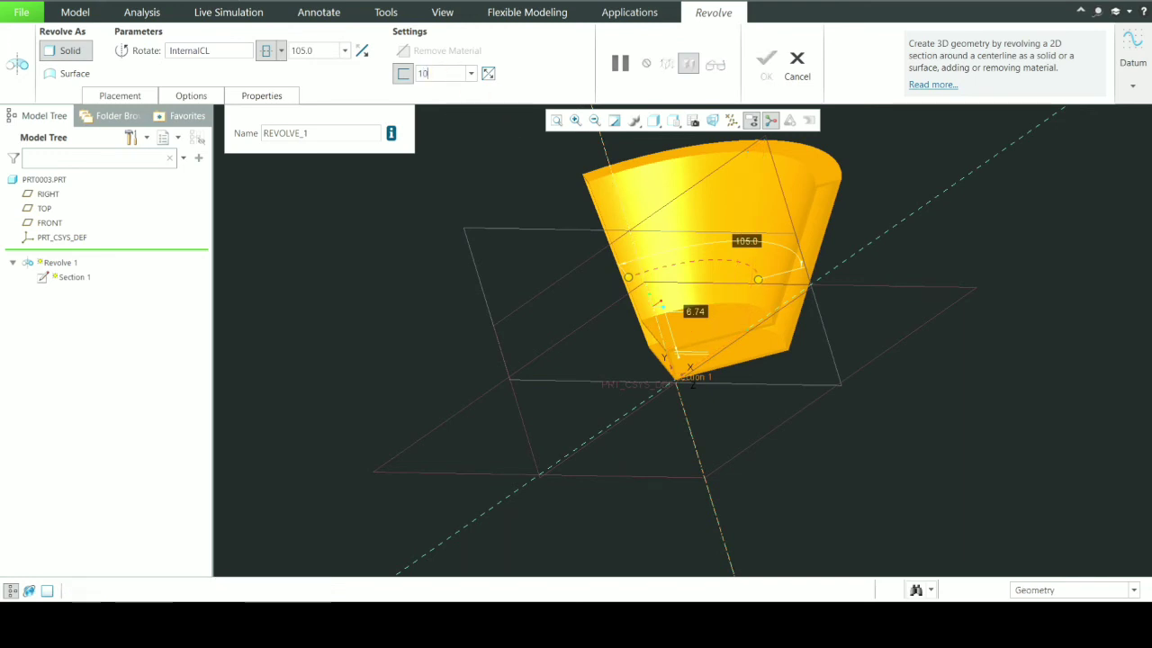
pyautogui.press('Return')
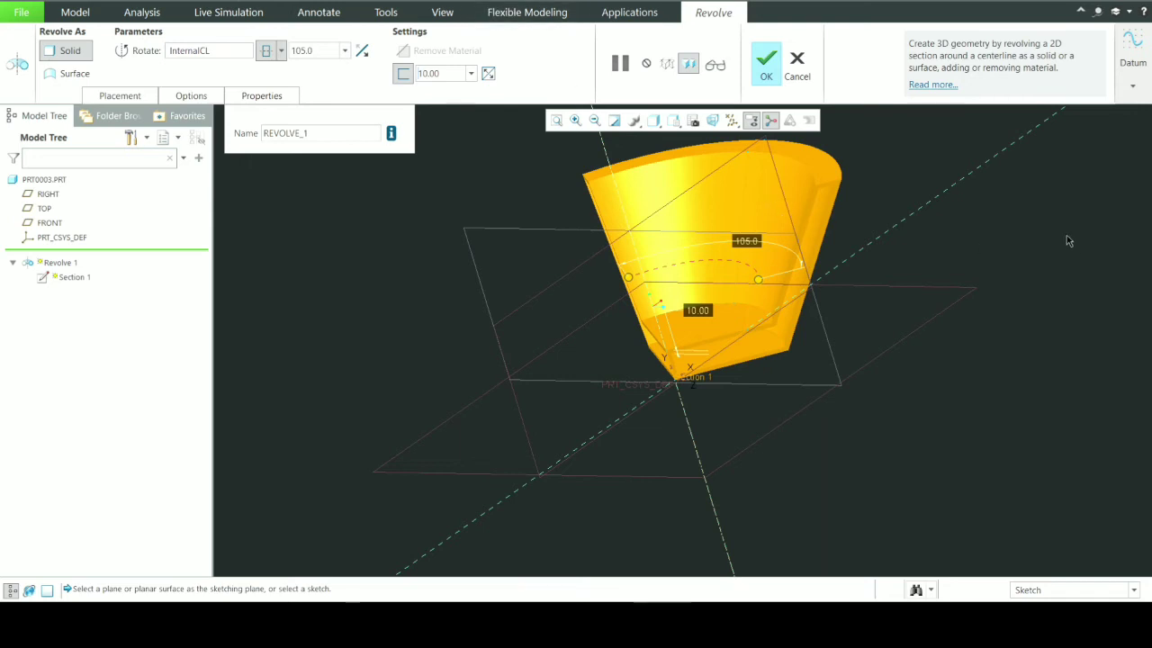
# - Examine the thickened wall at the cut end and rim of the partial bowl from several views
pyautogui.moveTo(1067, 239); pyautogui.dragTo(1062, 204, button='middle')
pyautogui.moveTo(833, 242); pyautogui.dragTo(890, 283, button='middle')
pyautogui.scroll(2, 842, 238)
pyautogui.scroll(-2, 840, 220)
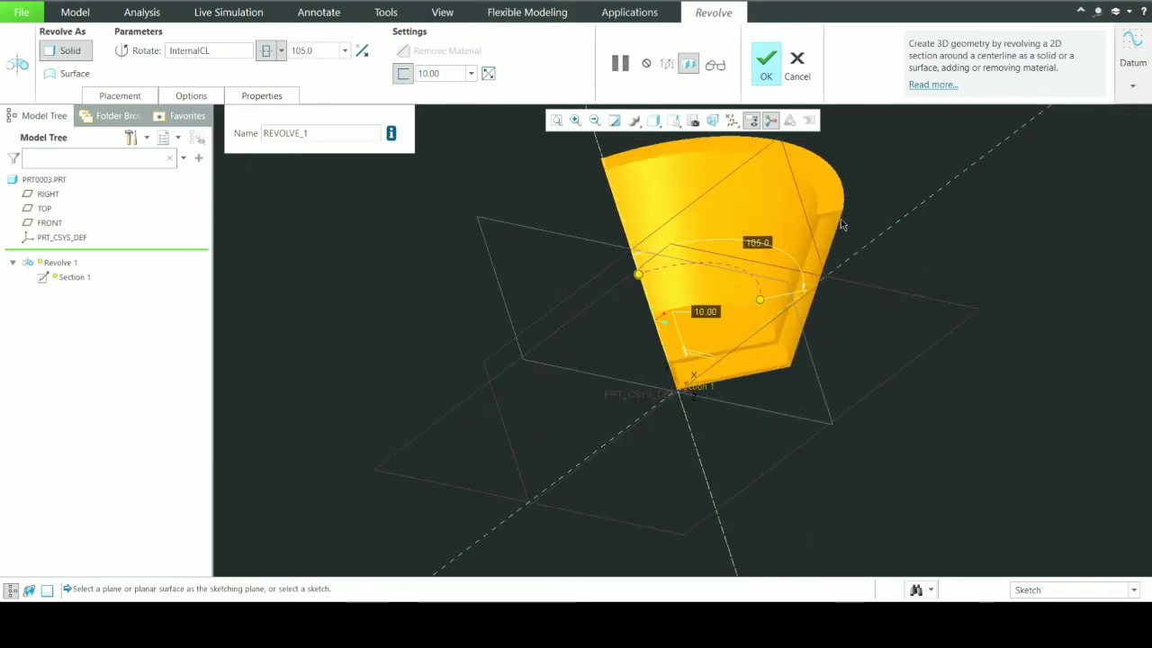
pyautogui.scroll(2, 856, 223)
pyautogui.scroll(-2, 857, 198)
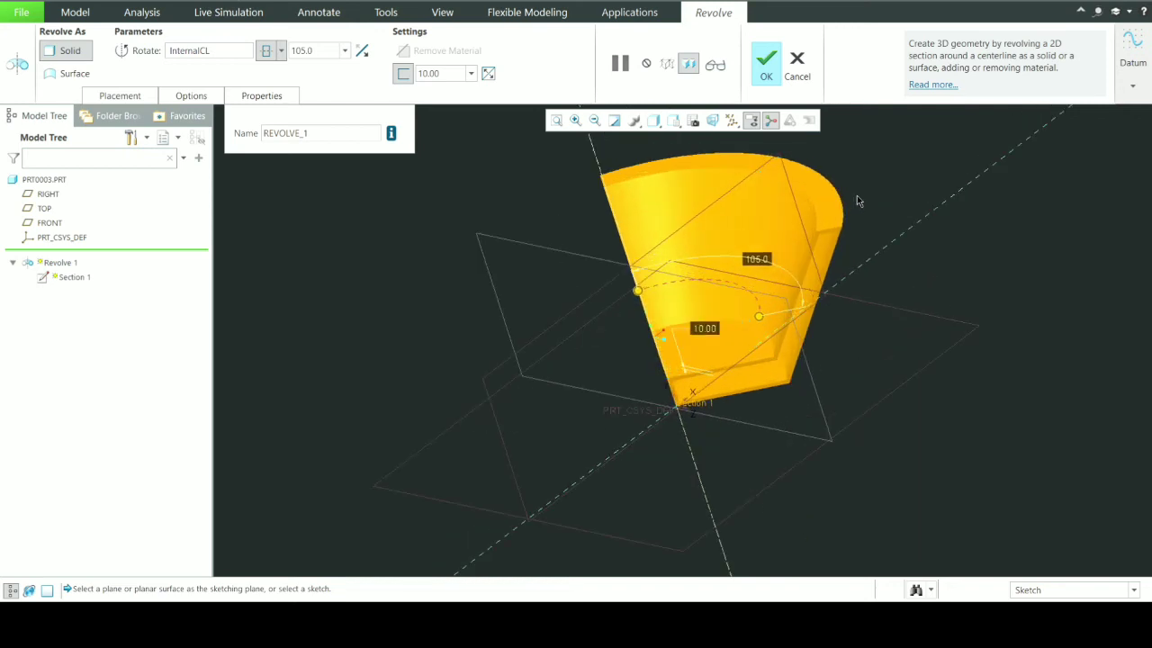
pyautogui.scroll(2, 851, 203)
pyautogui.scroll(-2, 850, 236)
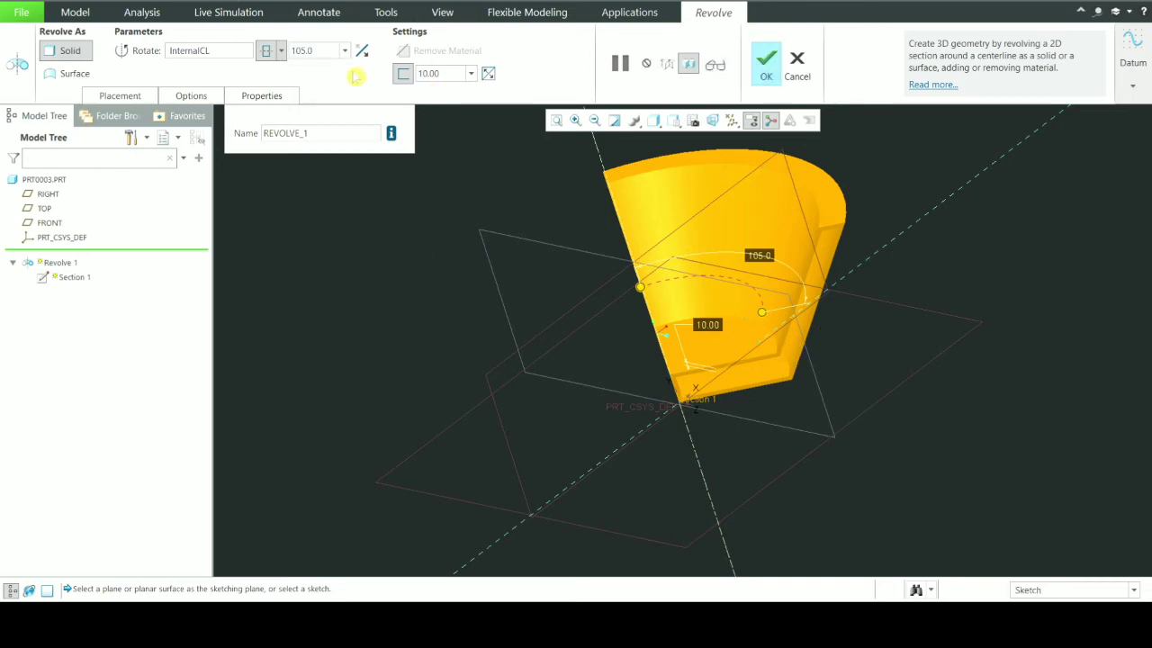
# - Switch the Side 1 angle back to Variable and set it to 360° for a full thickened bowl
pyautogui.click(202, 96)
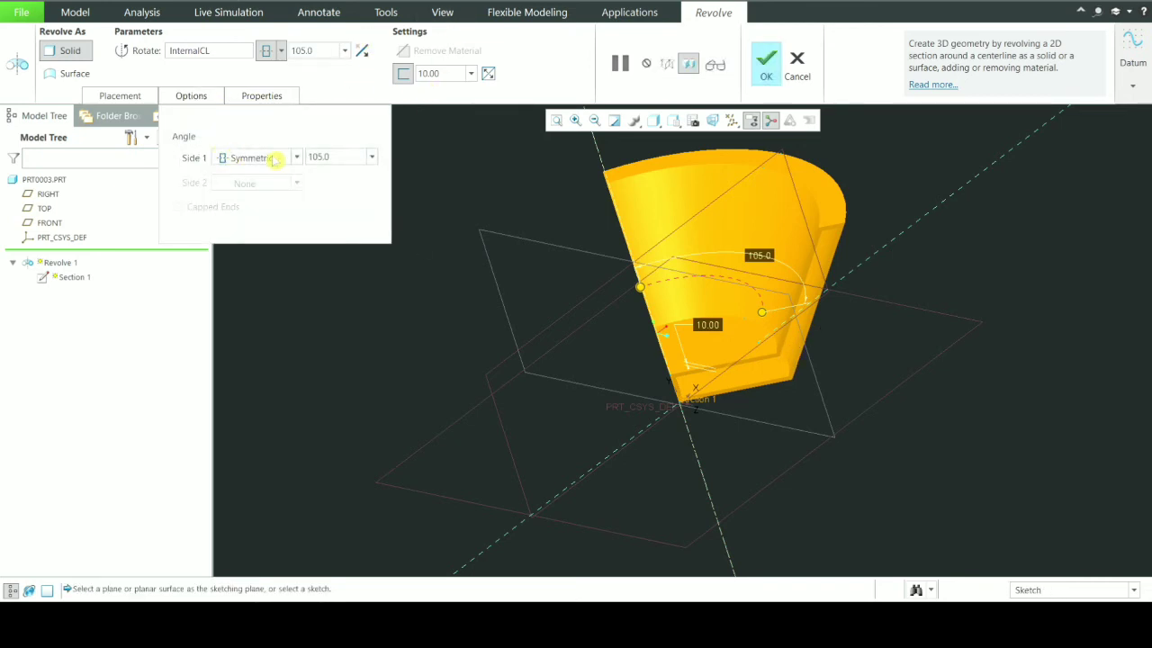
pyautogui.click(295, 157)
pyautogui.click(245, 174)
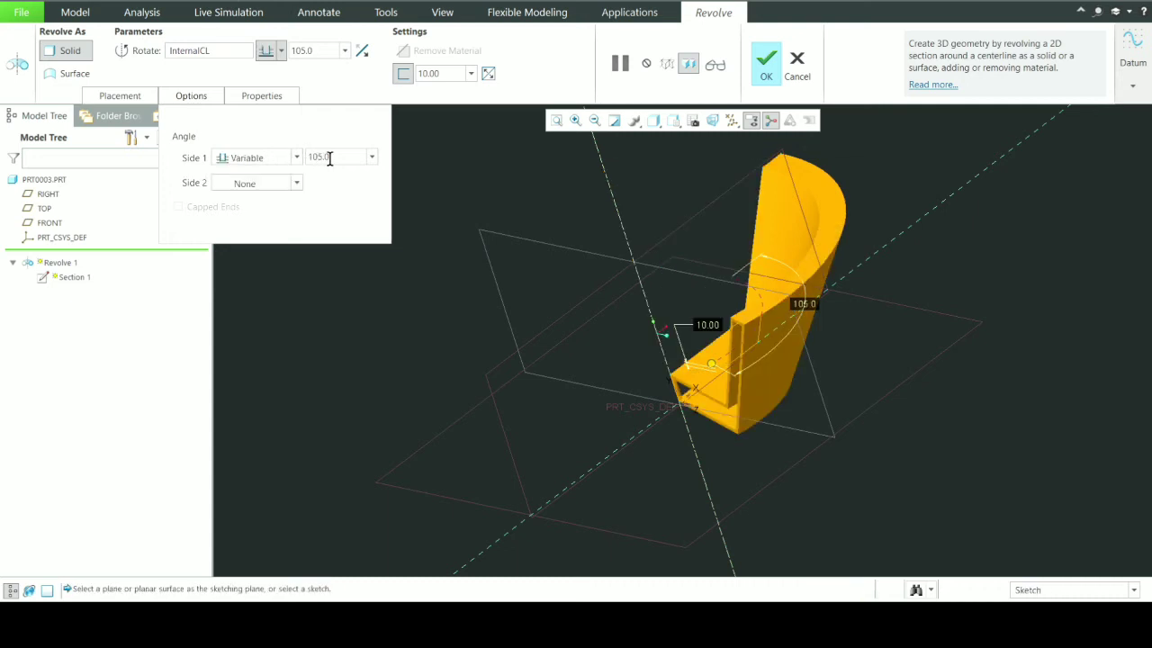
pyautogui.doubleClick(331, 158)
pyautogui.write('360')
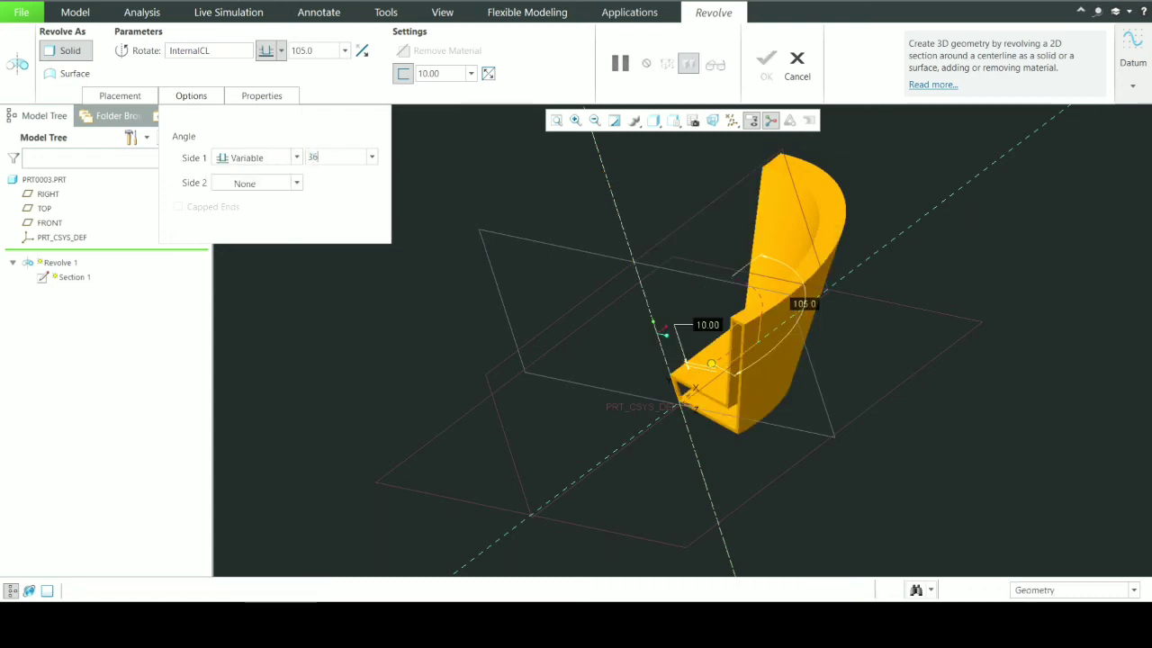
pyautogui.press('Return')
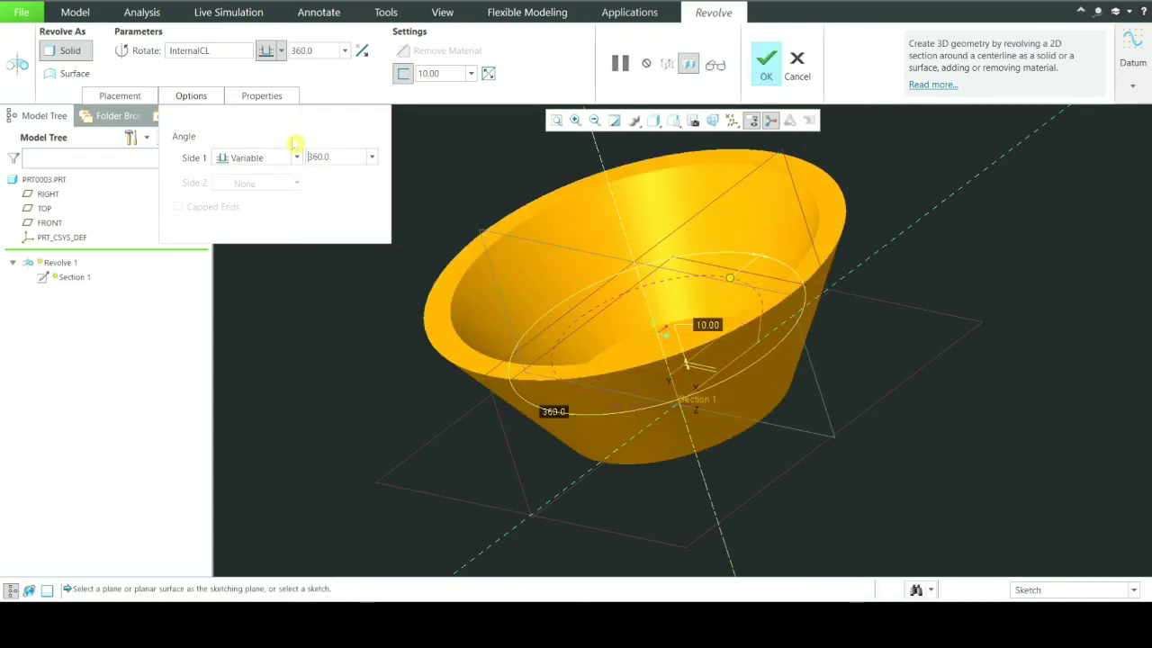
pyautogui.moveTo(889, 388)
pyautogui.mouseDown(button='middle')
pyautogui.moveTo(838, 365)
pyautogui.moveTo(855, 416)
pyautogui.moveTo(885, 386)
pyautogui.moveTo(874, 378)
pyautogui.mouseUp(button='middle')
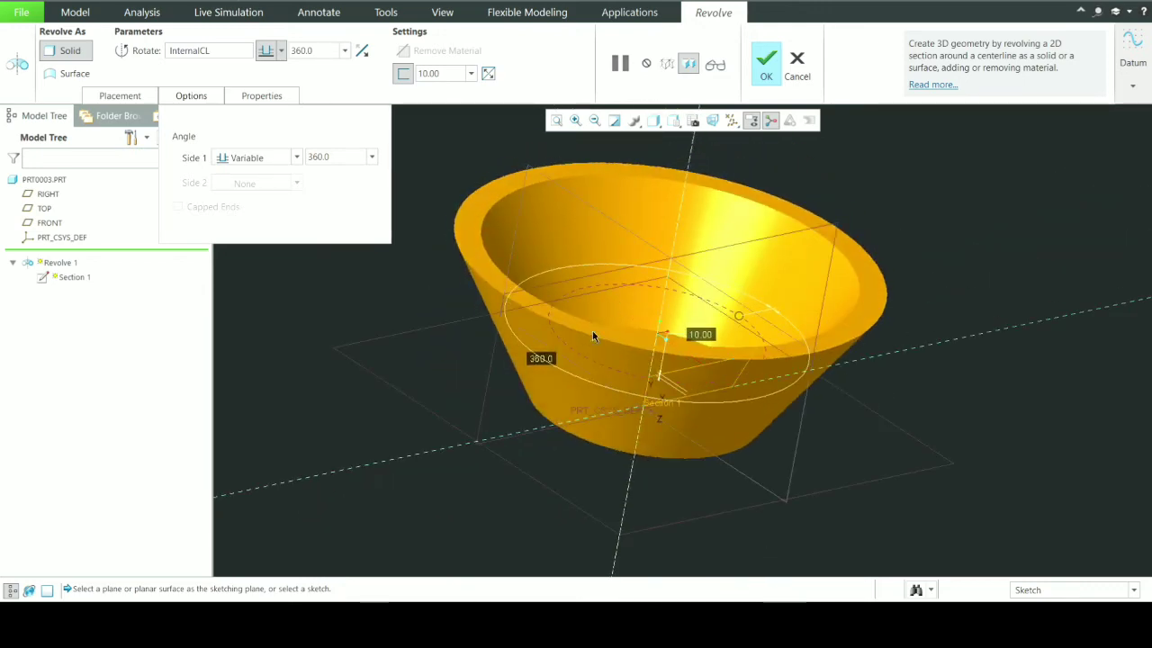
# - Complete the 360° thickened revolve to create the full bowl
pyautogui.moveTo(615, 394); pyautogui.dragTo(606, 396, button='middle')
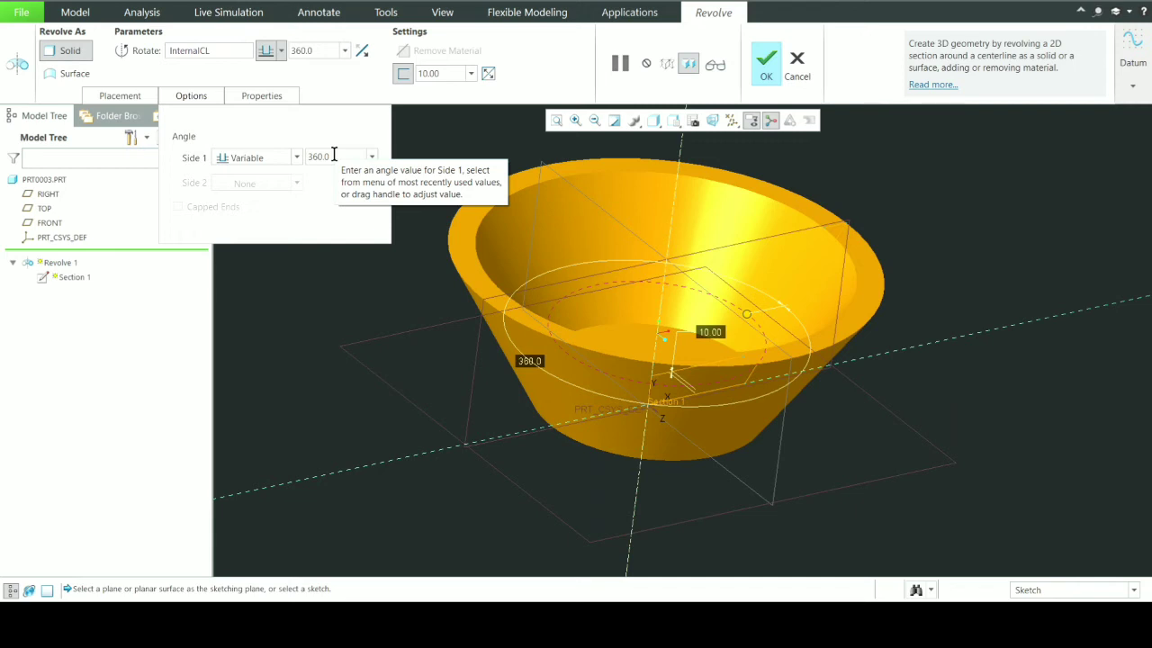
pyautogui.click(763, 72)
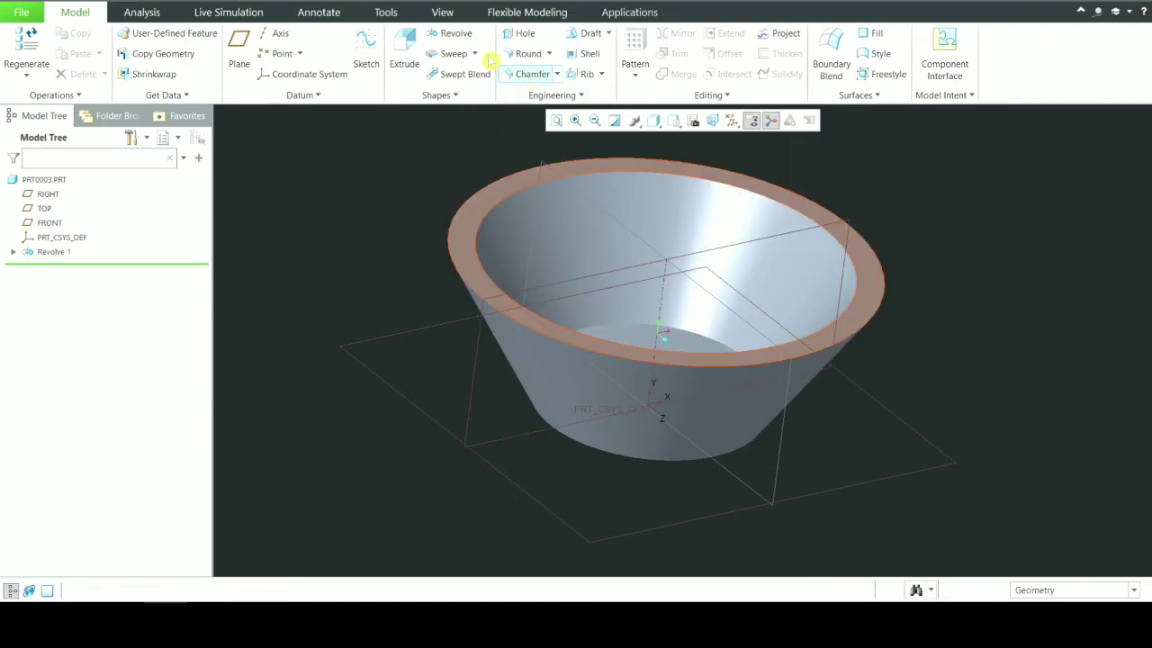
# - Begin a second solid revolve with an internal sketch on the FRONT plane, referenced to RIGHT, viewed in 2D orientation
pyautogui.click(456, 32)
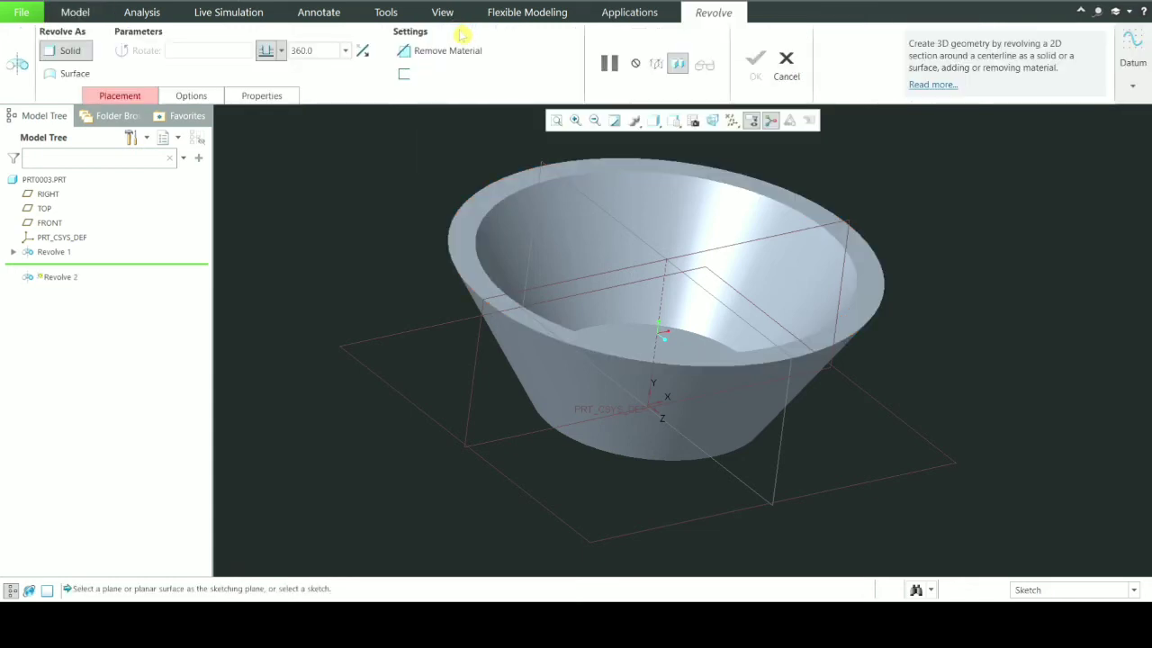
pyautogui.click(144, 95)
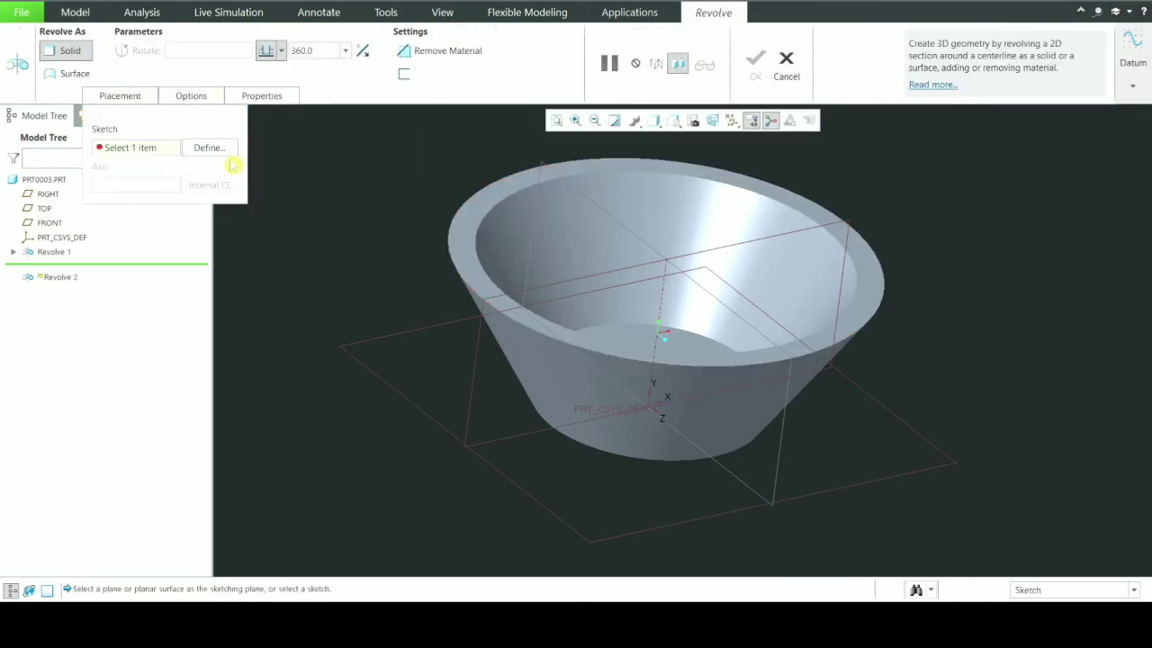
pyautogui.click(207, 148)
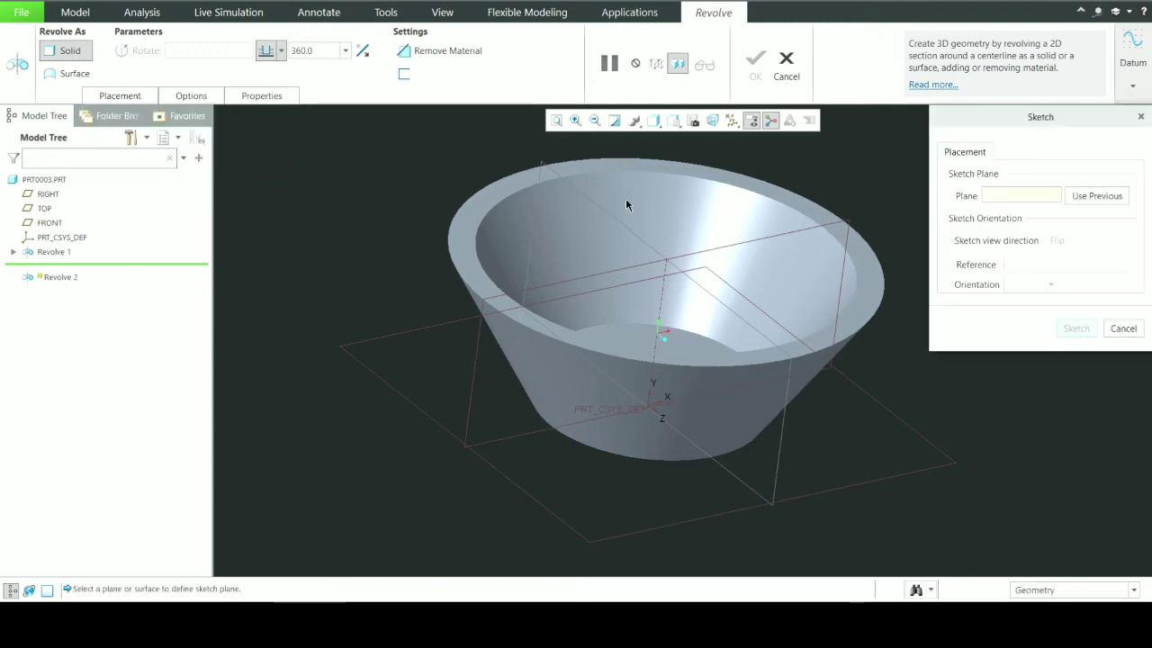
pyautogui.click(827, 224)
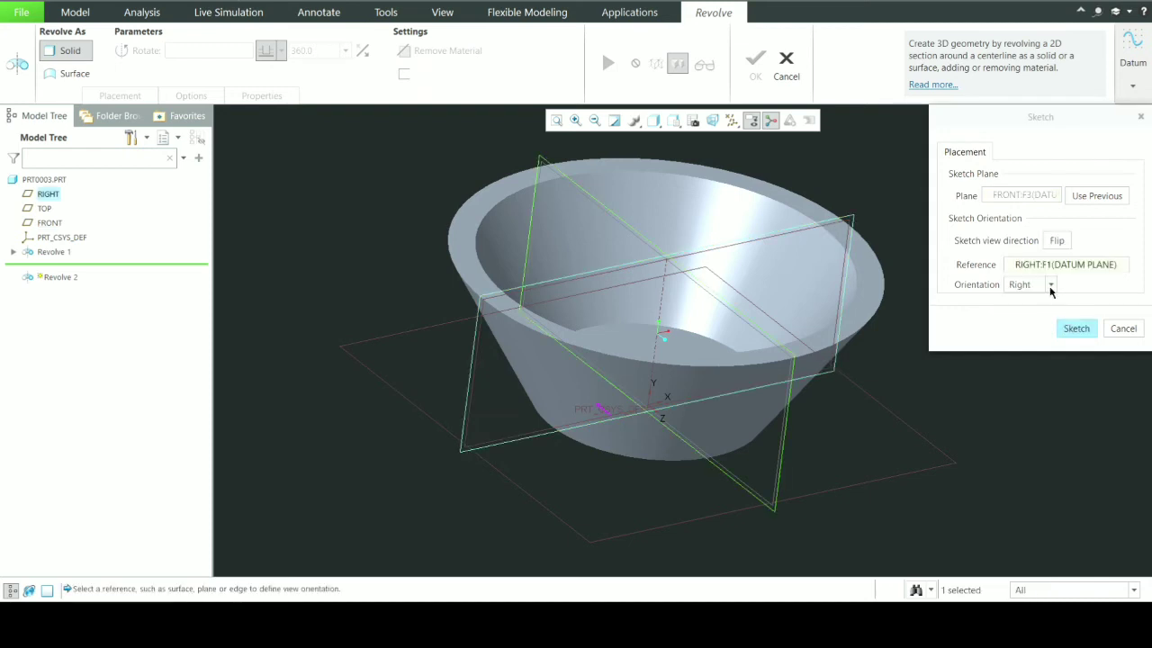
pyautogui.click(1073, 331)
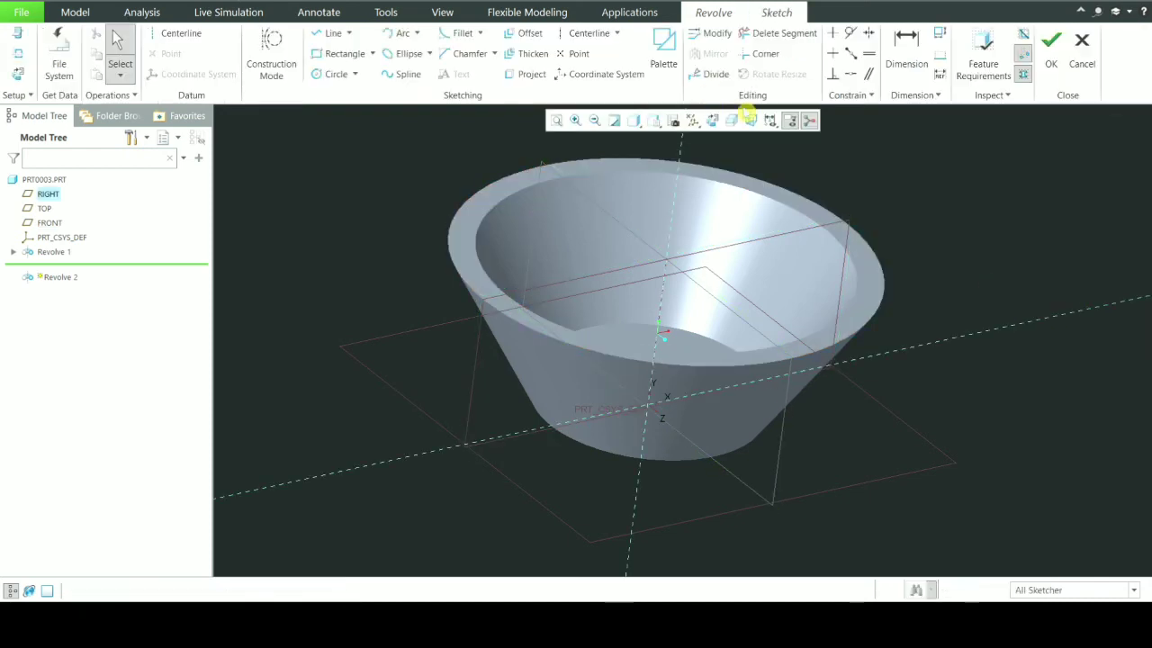
pyautogui.click(712, 121)
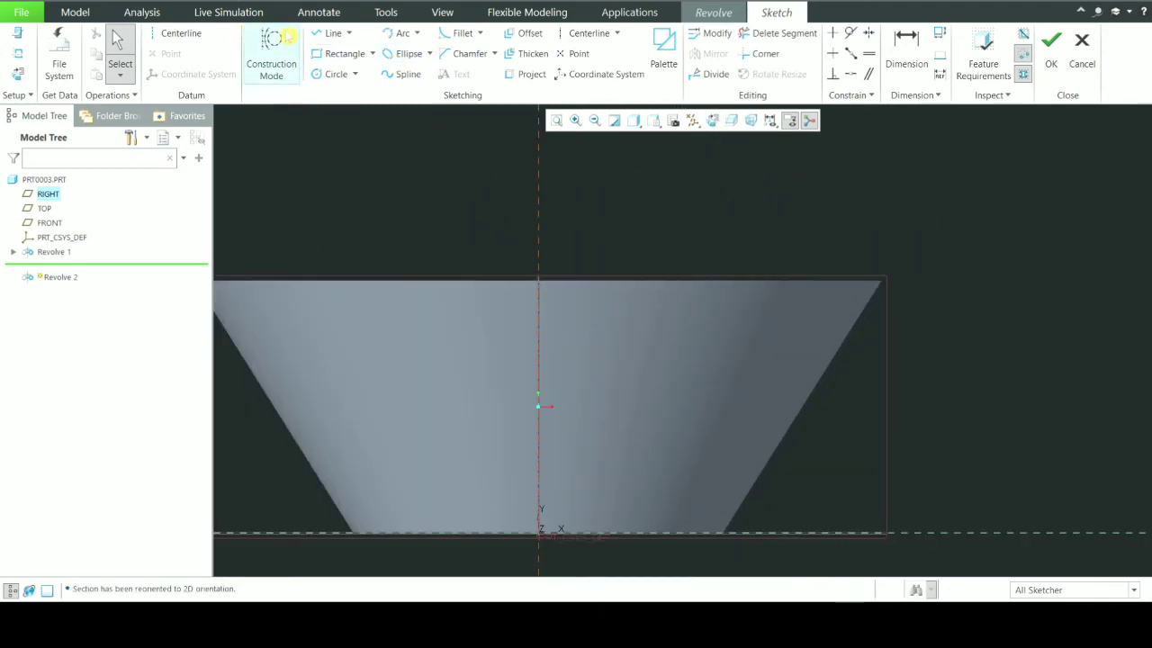
# - Sketch a small circle centred on the bowl's slanted outer edge, a little below the rim
pyautogui.click(334, 74)
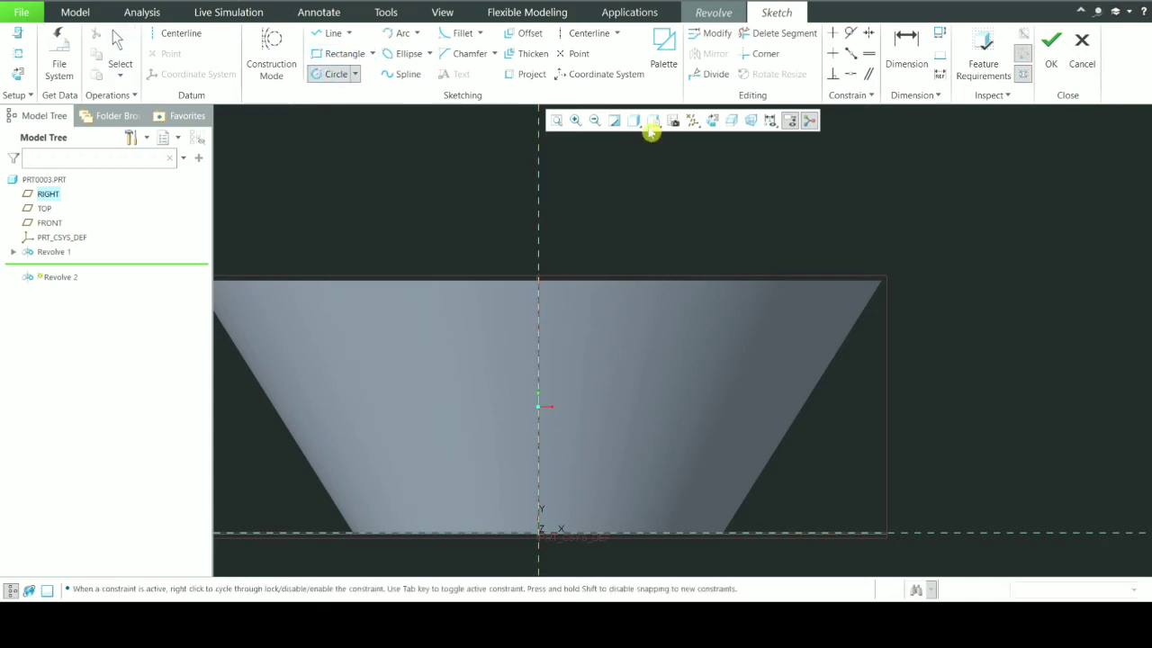
pyautogui.click(839, 347)
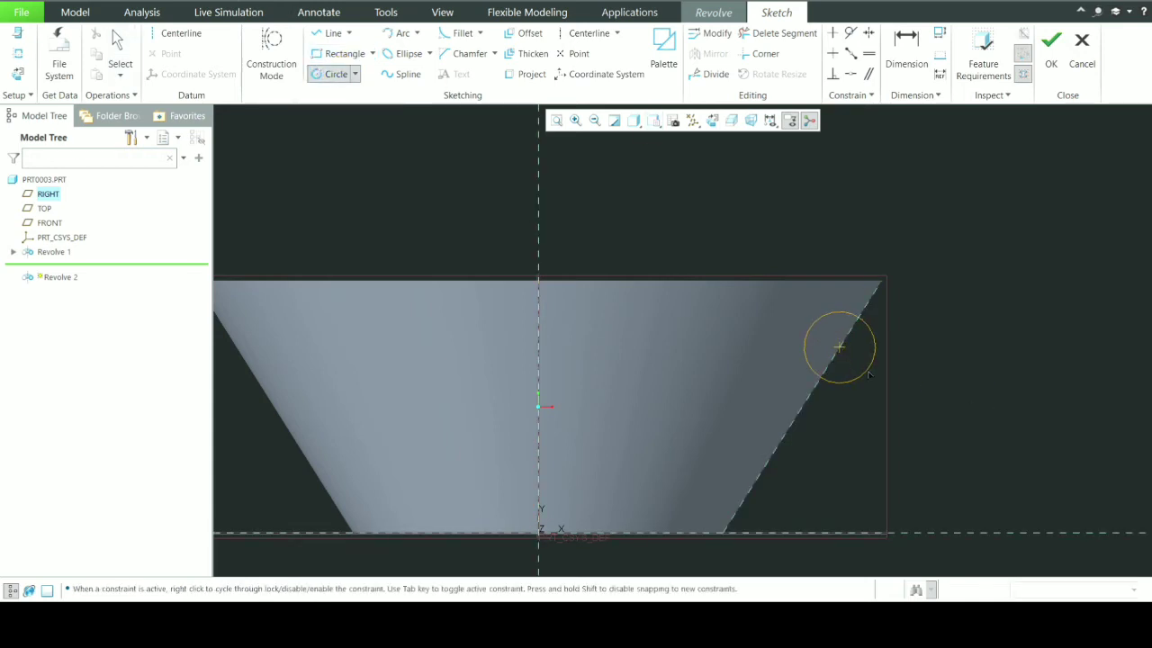
pyautogui.click(869, 377)
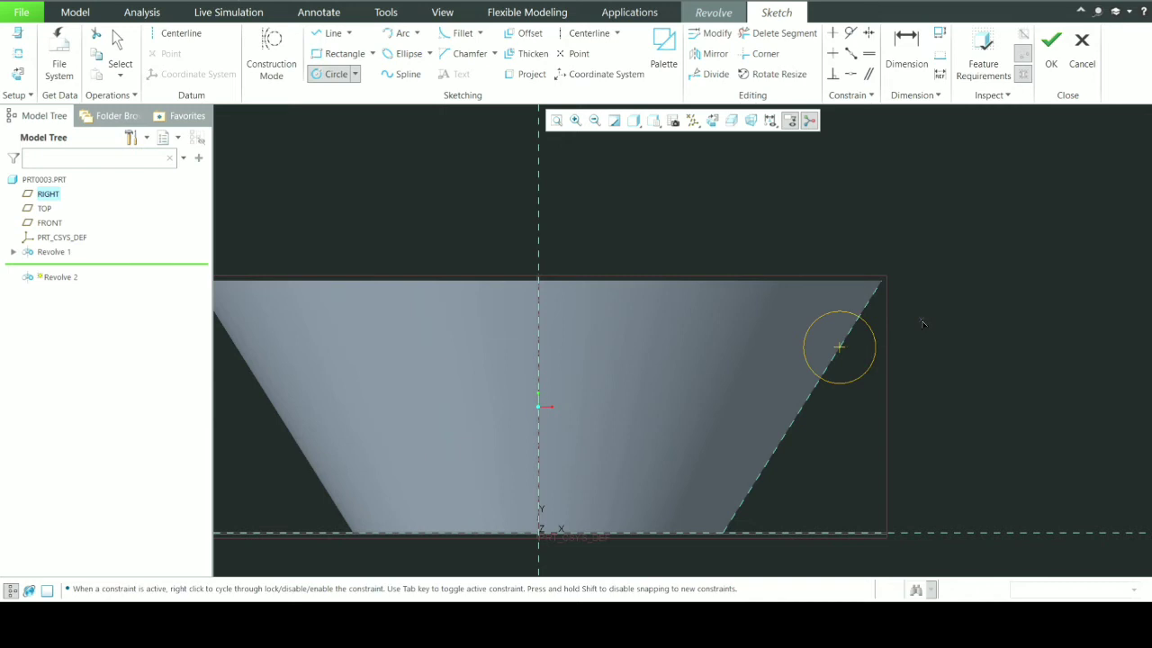
pyautogui.middleClick(924, 324)
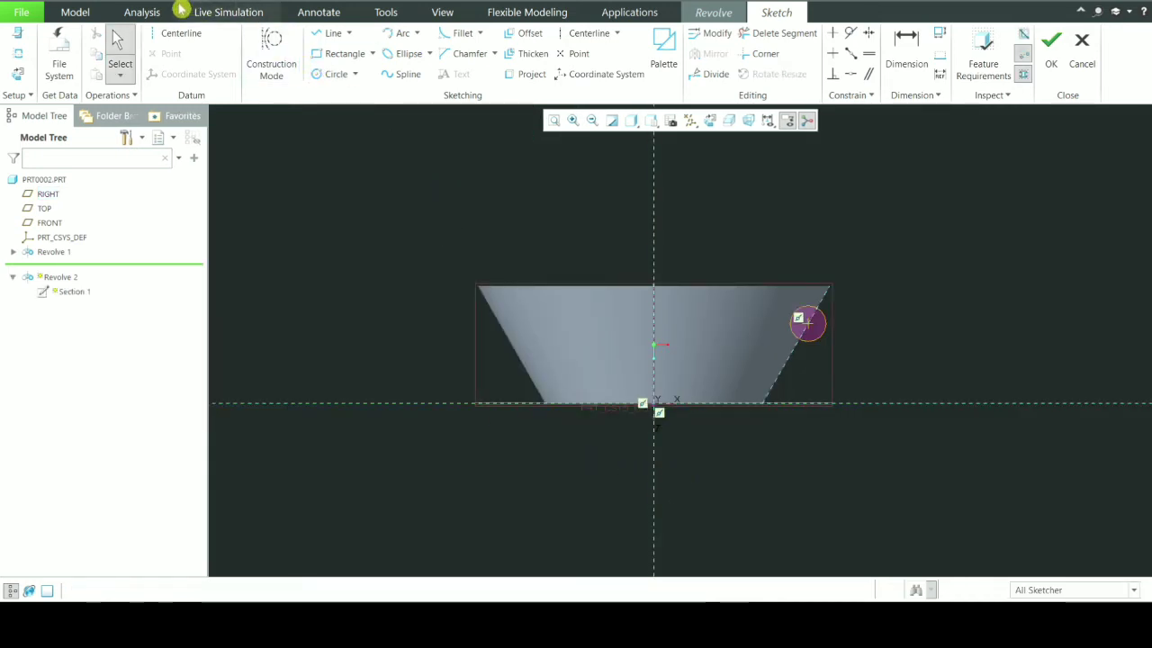
# - Add a vertical datum centerline through the origin as the revolve axis and accept the sketch
pyautogui.click(177, 35)
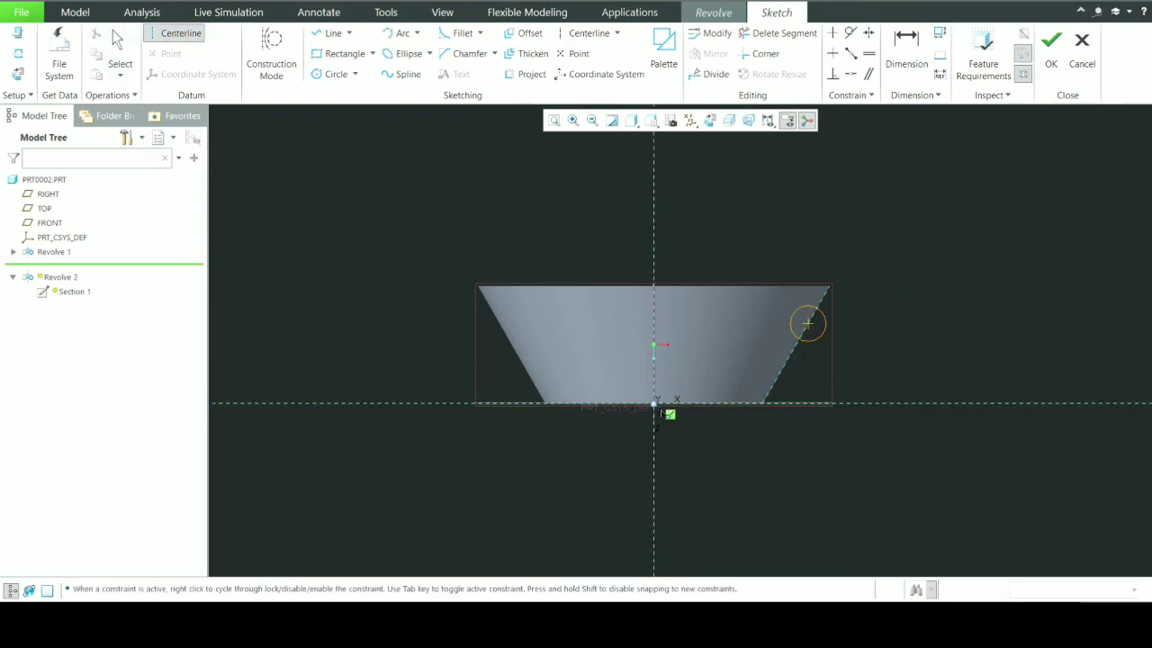
pyautogui.click(654, 405)
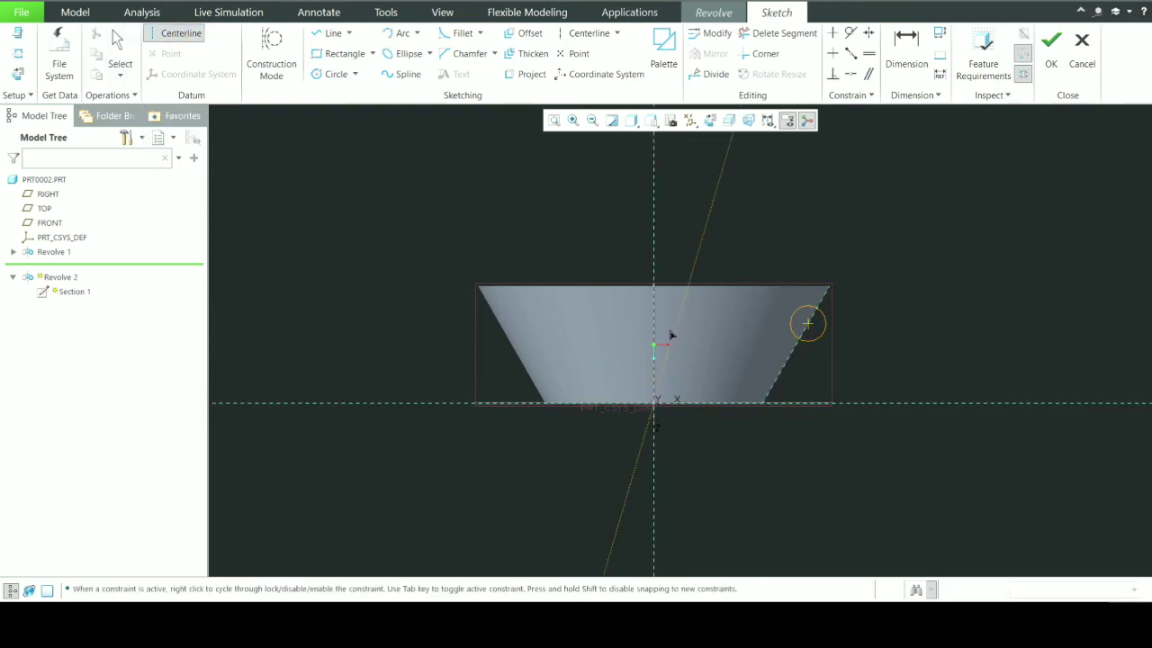
pyautogui.click(654, 221)
pyautogui.middleClick(801, 238)
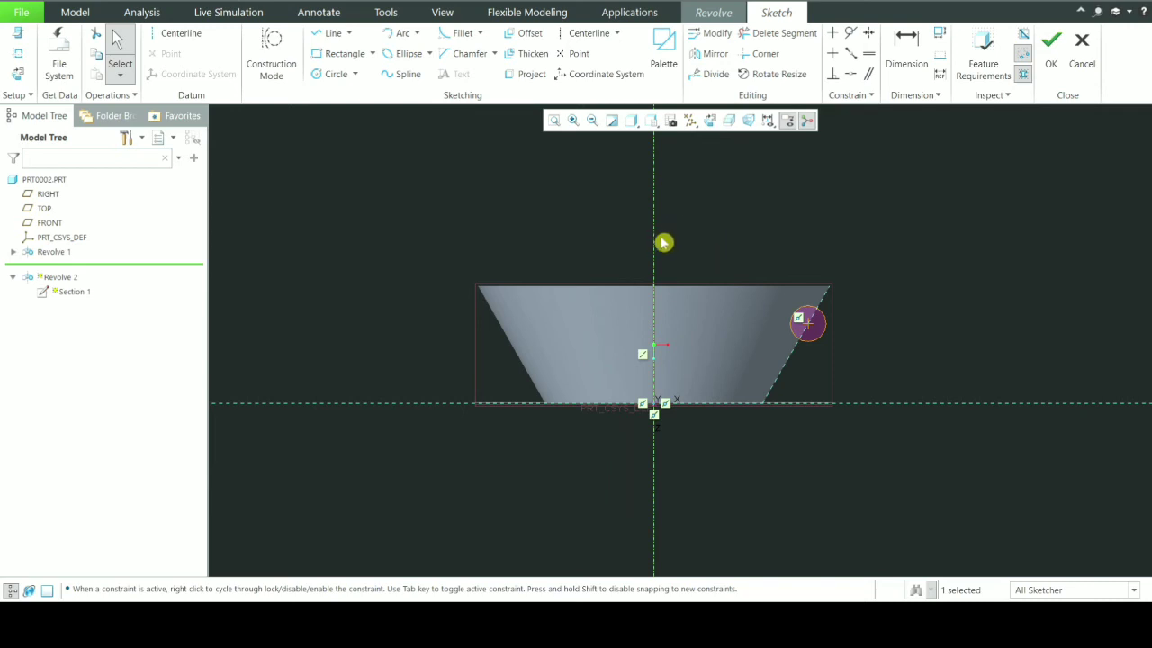
pyautogui.click(1059, 65)
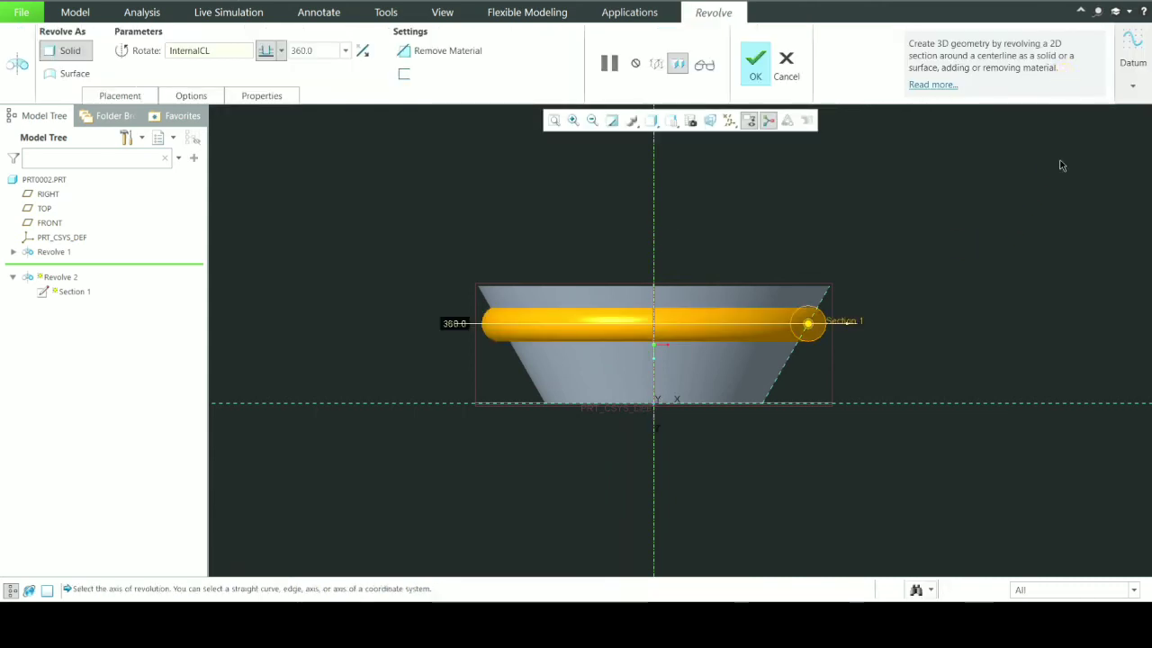
# - Make the 360° revolve remove material to cut a groove around the bowl's outer wall, and complete the feature
pyautogui.moveTo(940, 253); pyautogui.dragTo(818, 296, button='middle')
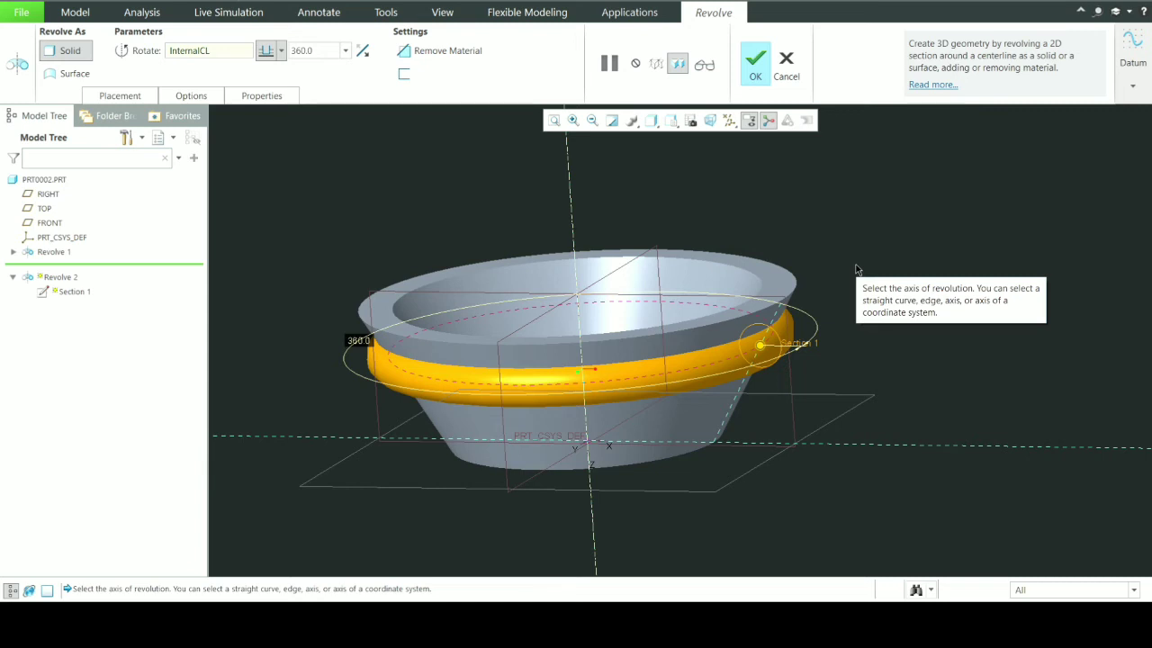
pyautogui.click(454, 51)
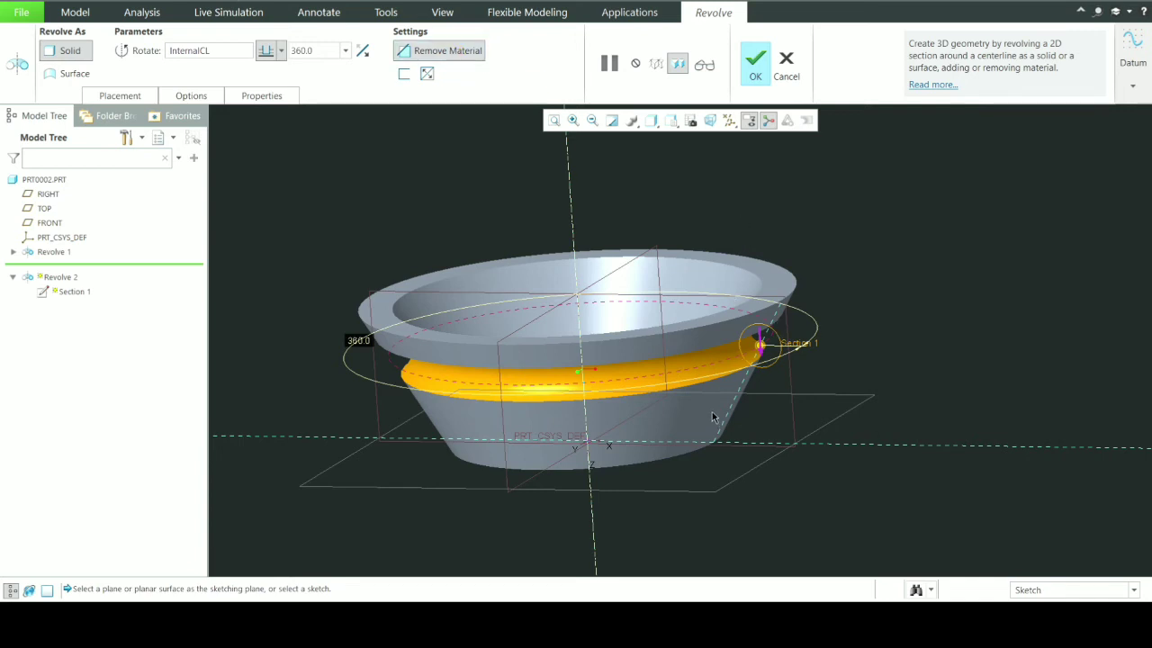
pyautogui.moveTo(715, 432); pyautogui.dragTo(734, 394, button='middle')
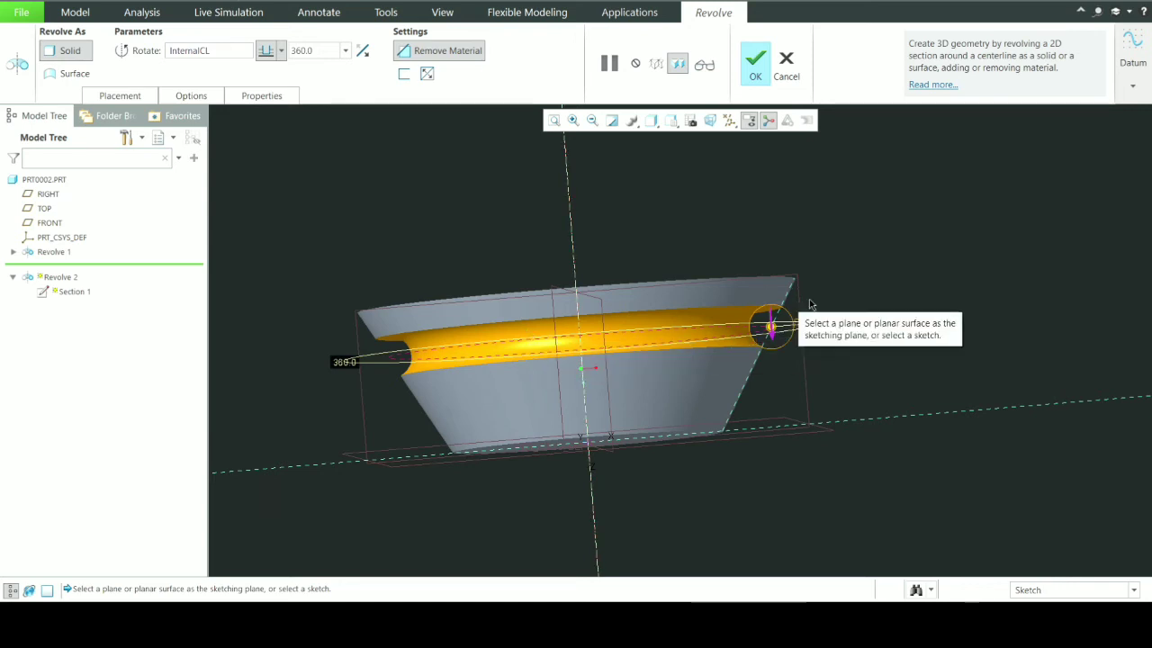
pyautogui.moveTo(798, 306); pyautogui.dragTo(770, 173, button='middle')
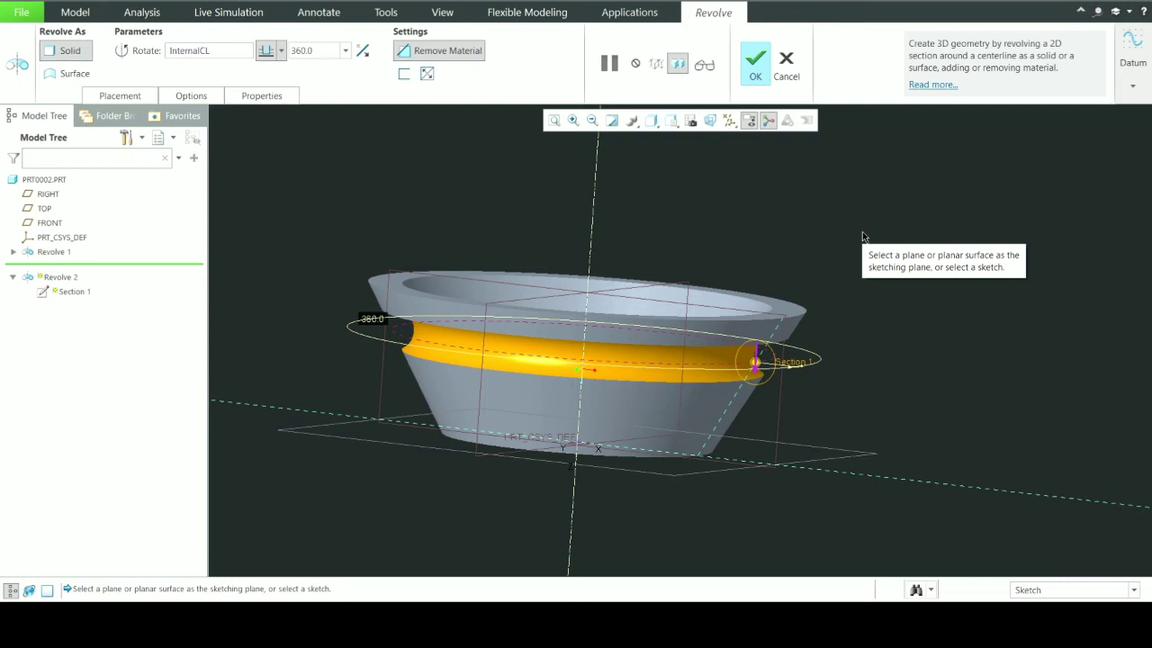
pyautogui.click(761, 74)
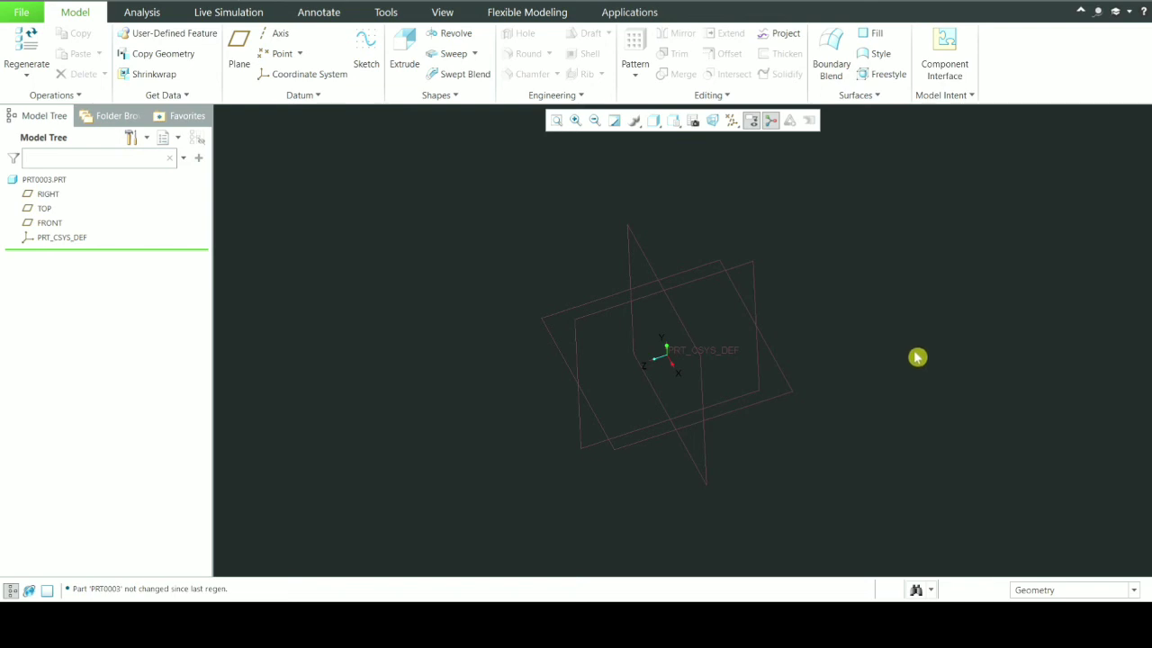
# - Begin a surface revolve in the empty part with an internal sketch on the RIGHT datum plane
pyautogui.click(438, 33)
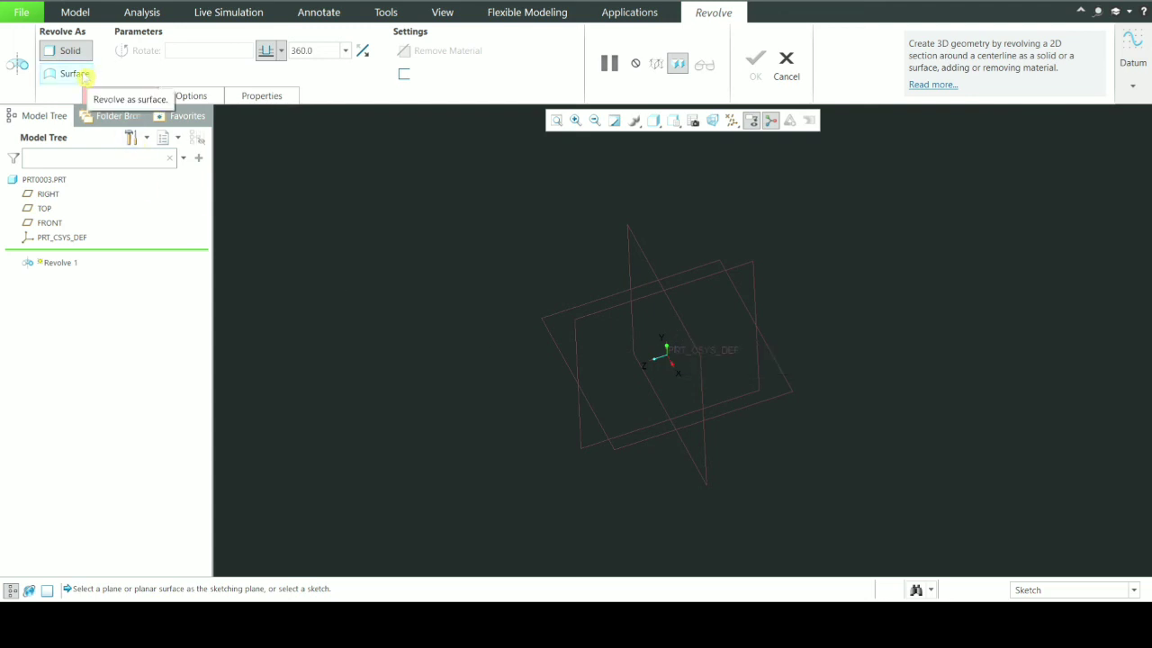
pyautogui.click(84, 77)
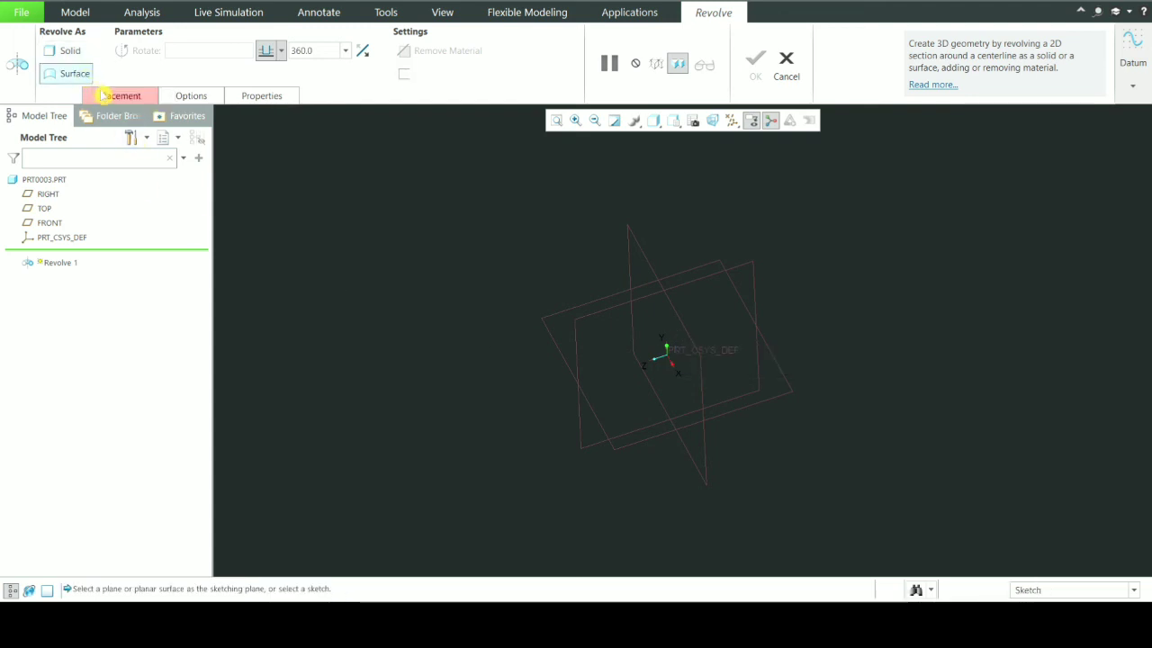
pyautogui.click(110, 95)
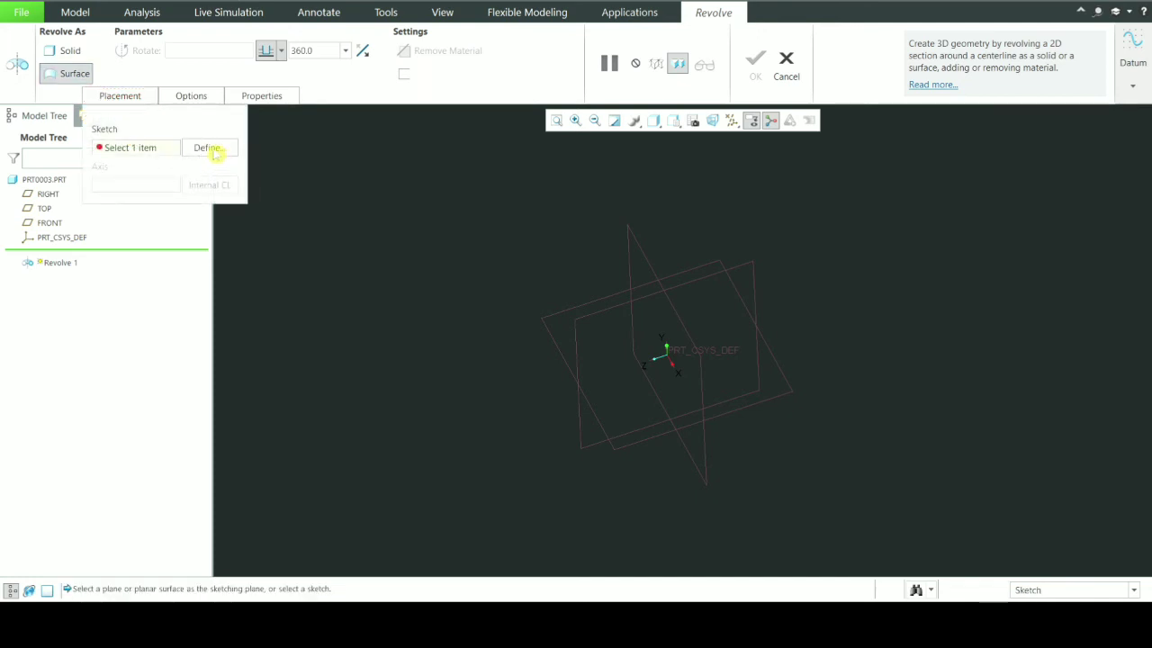
pyautogui.click(212, 151)
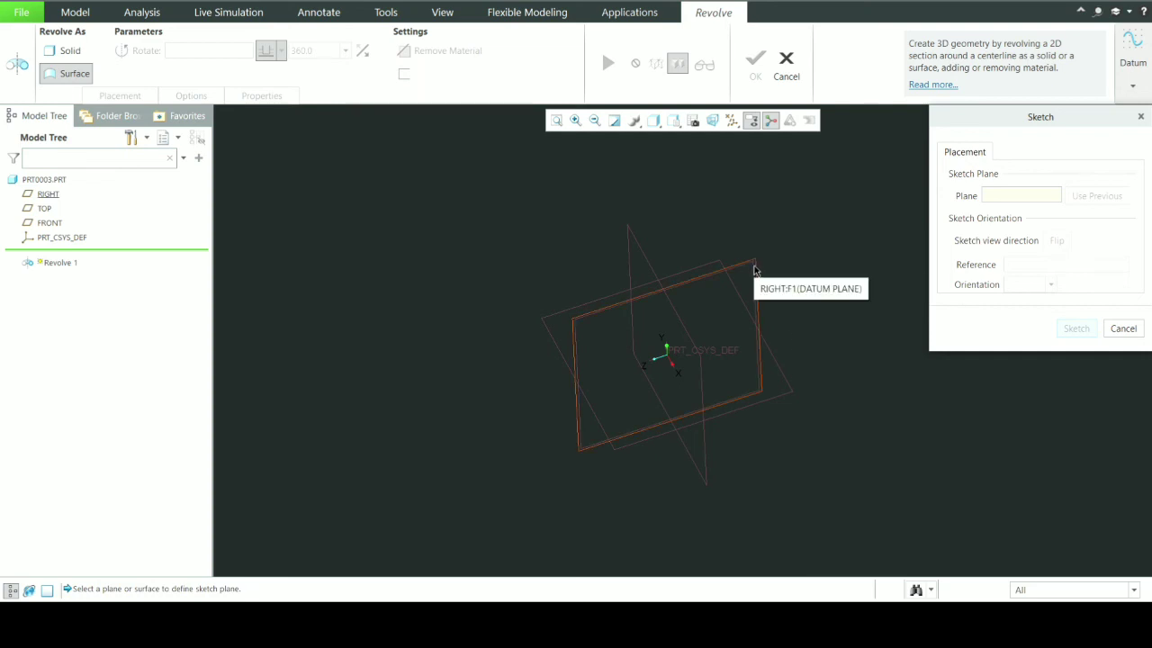
pyautogui.click(754, 266)
pyautogui.click(1080, 328)
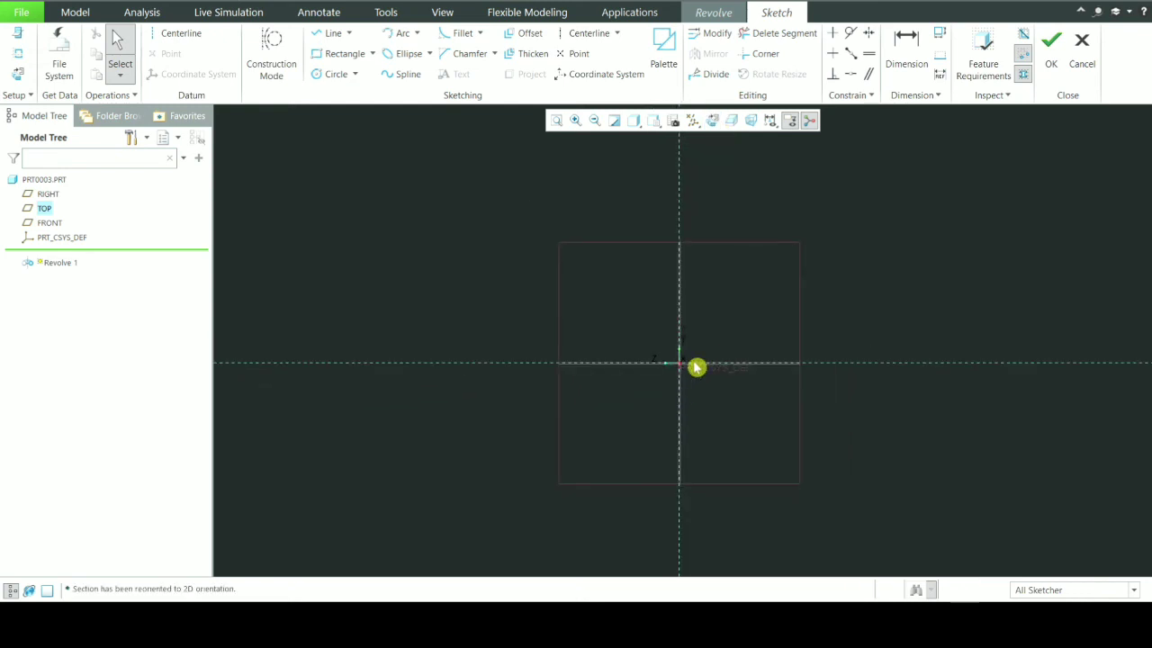
# - Sketch a three-point arc curving from the origin outward and up to a point above the datum plane outline
pyautogui.scroll(1, 783, 261)
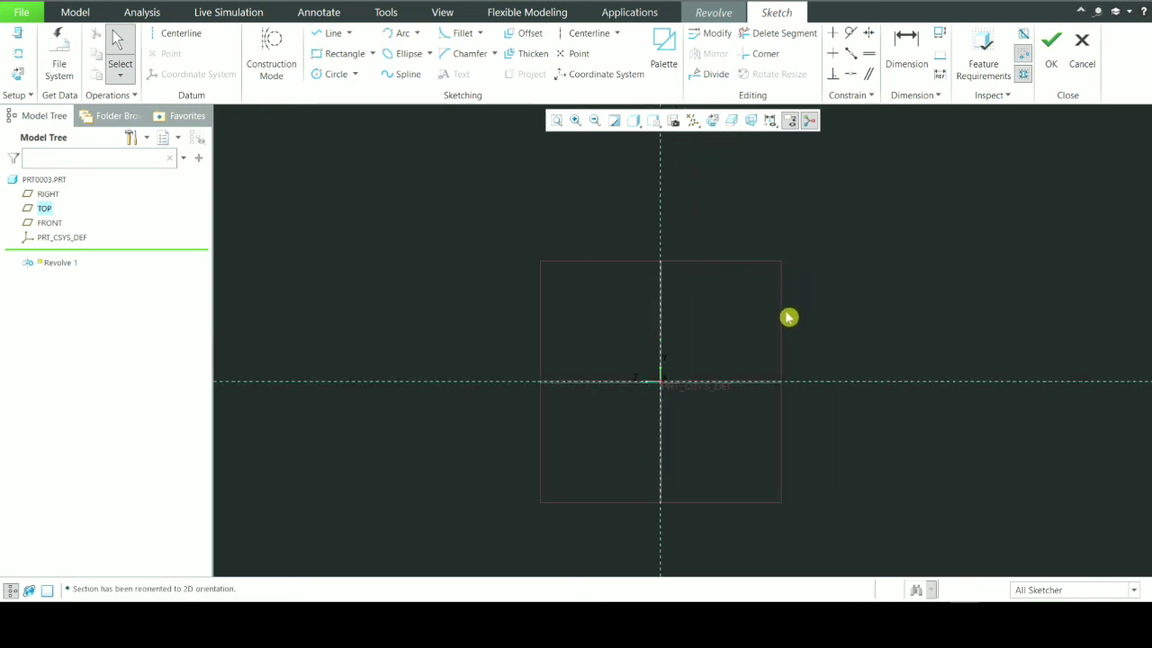
pyautogui.scroll(1, 786, 318)
pyautogui.scroll(-2, 777, 264)
pyautogui.scroll(1, 777, 265)
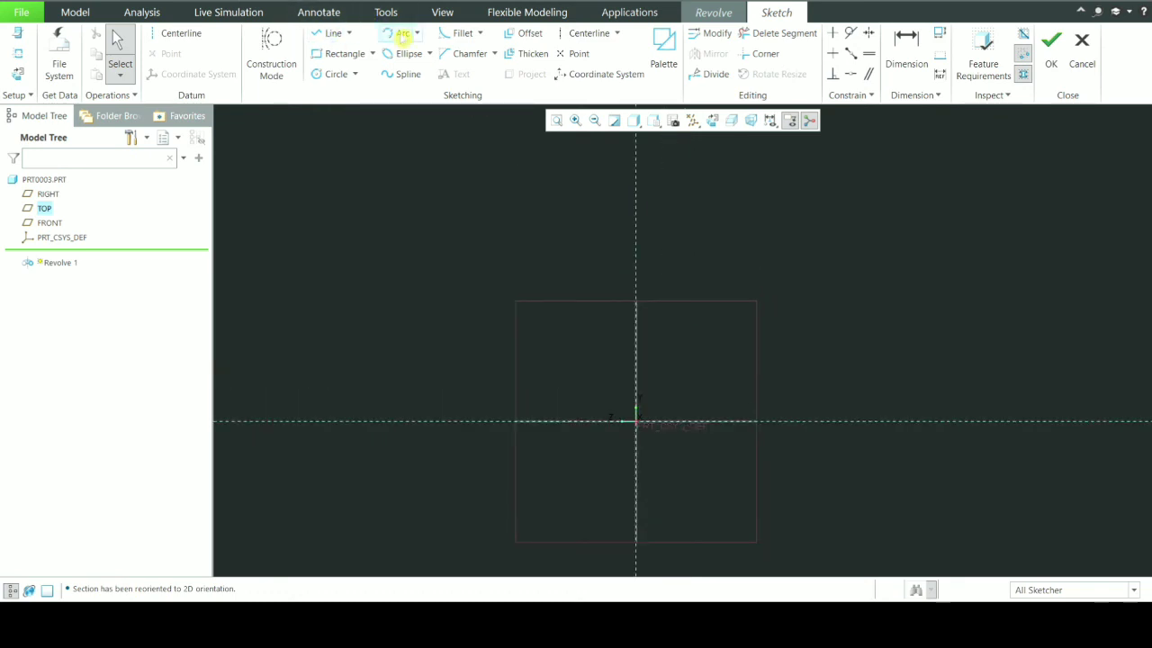
pyautogui.click(403, 33)
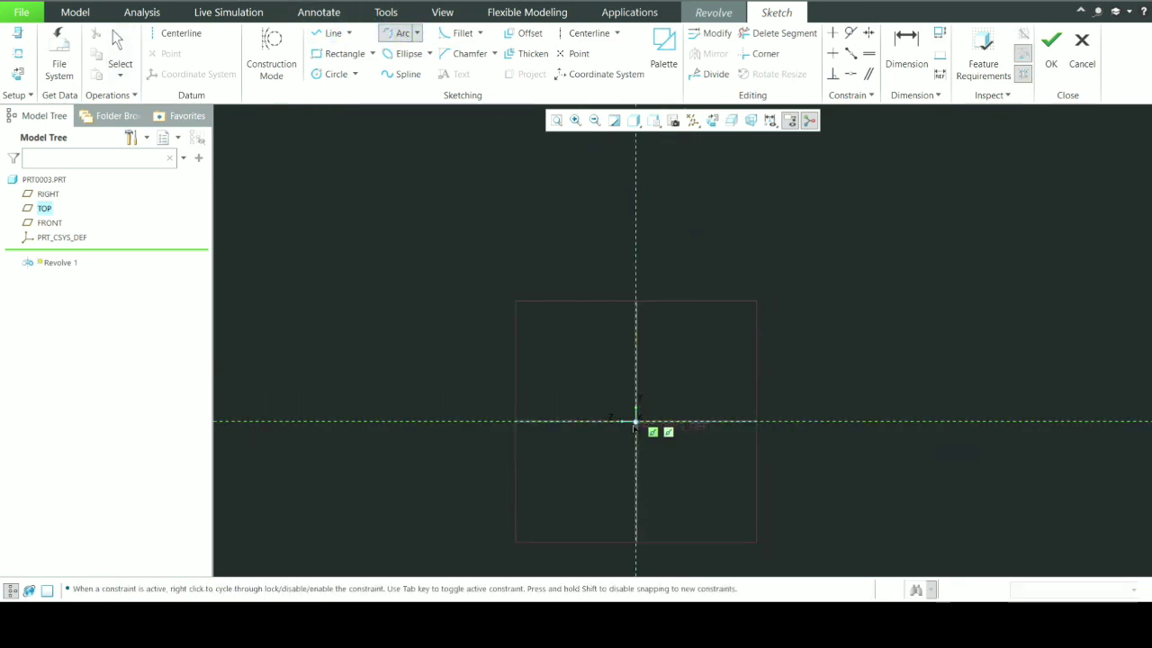
pyautogui.click(748, 288)
pyautogui.click(636, 421)
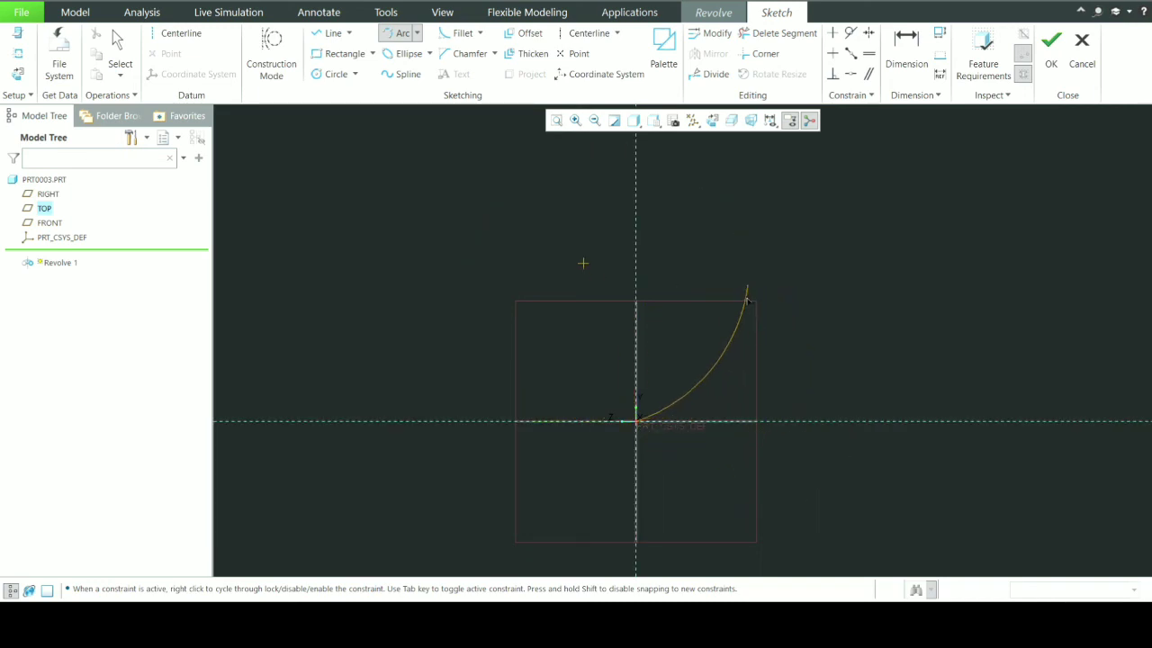
pyautogui.click(752, 300)
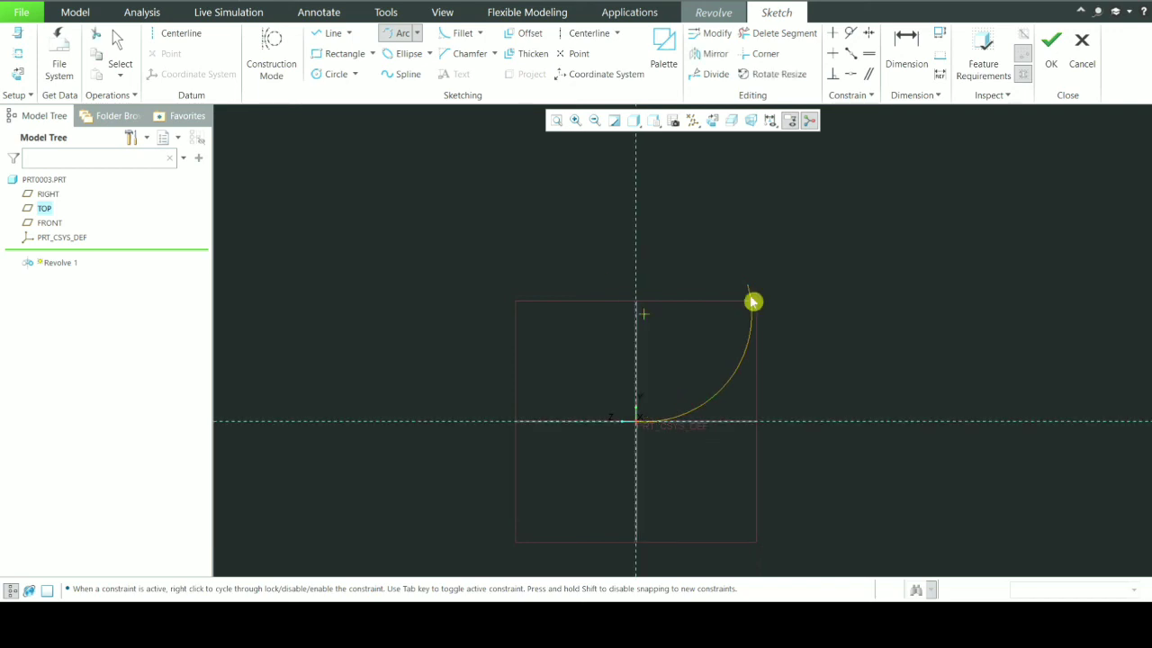
pyautogui.middleClick(809, 263)
# - Extend the profile from the arc's upper end with a short tangent arc curving inward and a small arc curving back outward
pyautogui.scroll(3, 815, 261)
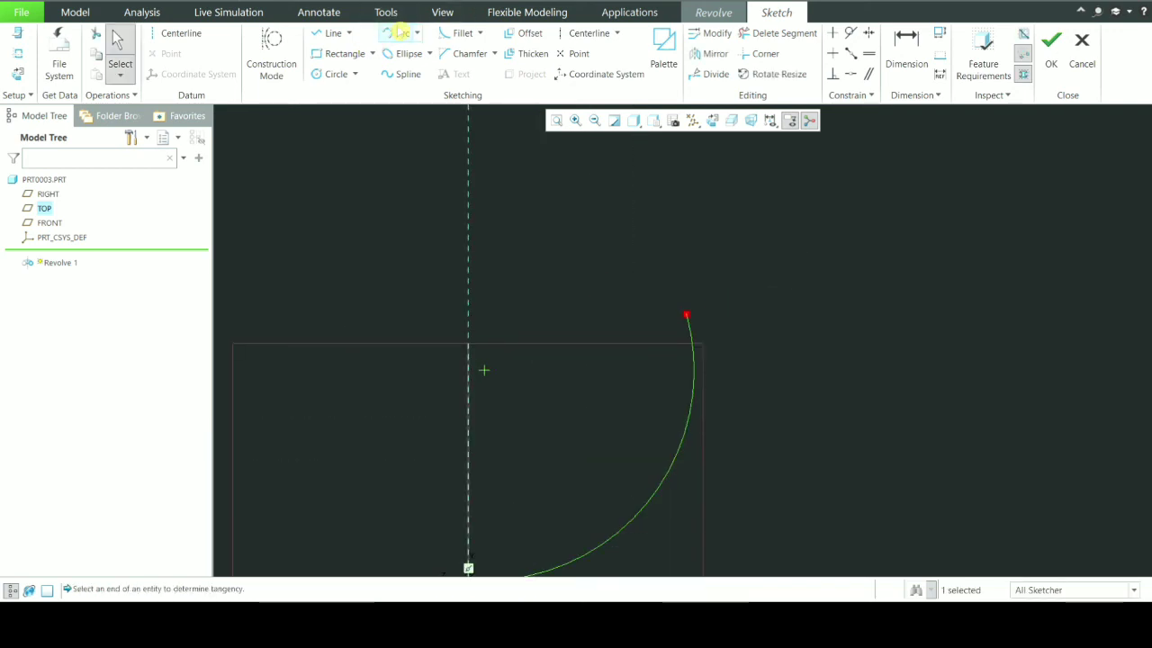
pyautogui.click(398, 34)
pyautogui.click(685, 316)
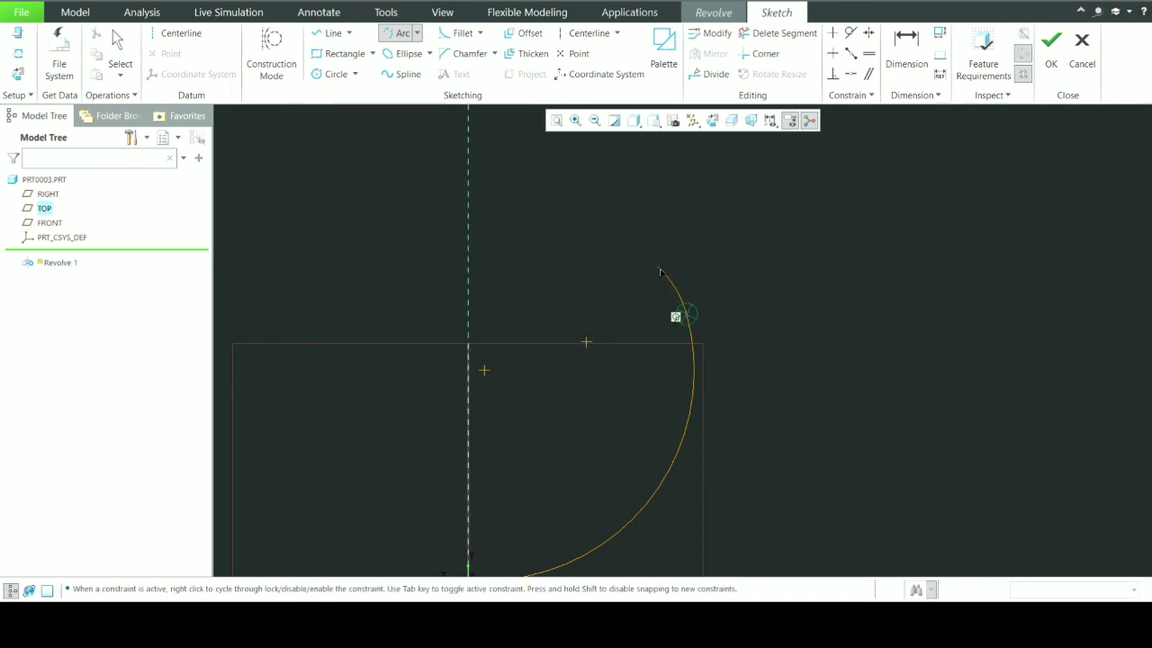
pyautogui.click(660, 272)
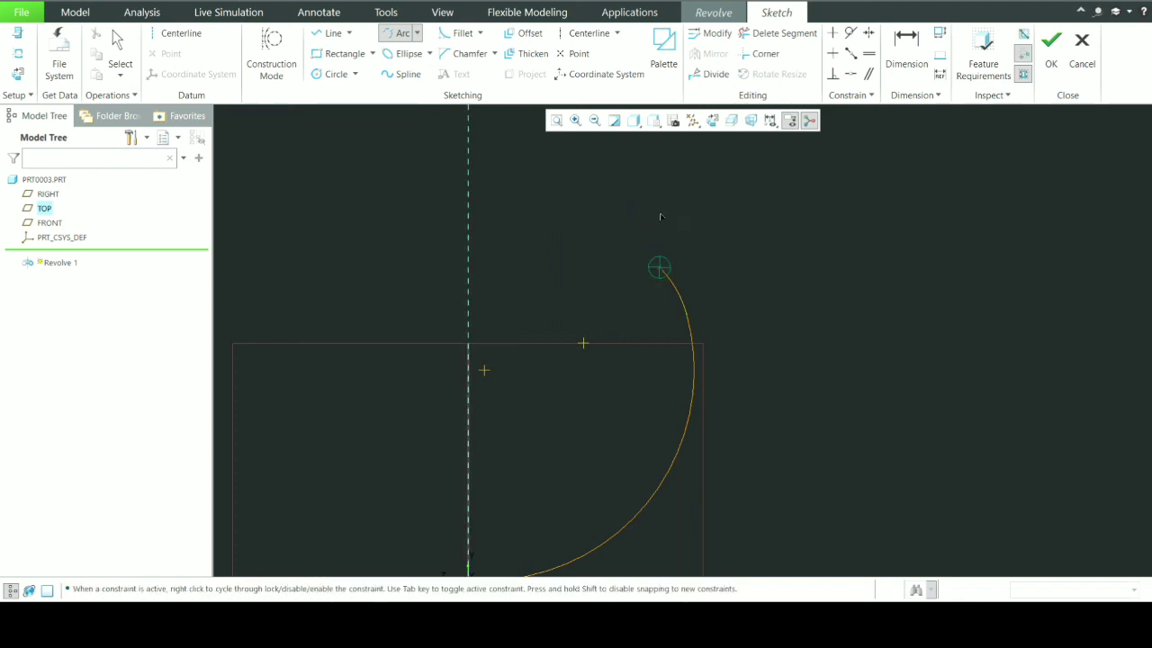
pyautogui.click(662, 211)
pyautogui.click(651, 219)
pyautogui.middleClick(826, 355)
pyautogui.scroll(4, 826, 357)
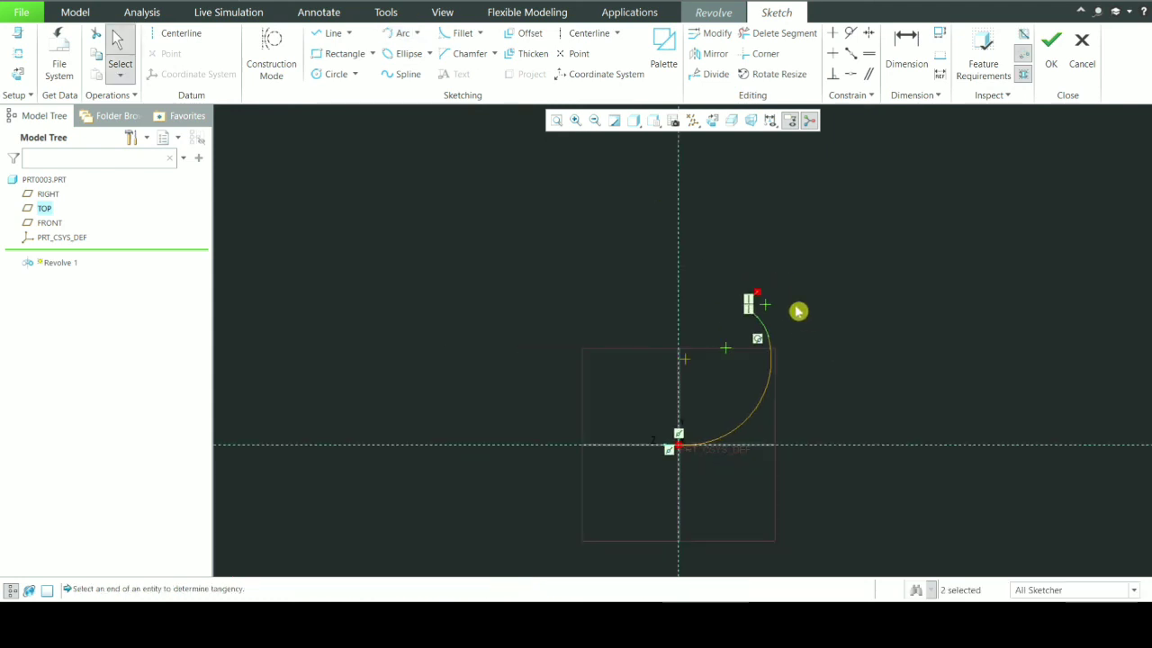
# - Constrain the small upper arc tangent to the adjoining arc of the profile
pyautogui.scroll(-5, 781, 307)
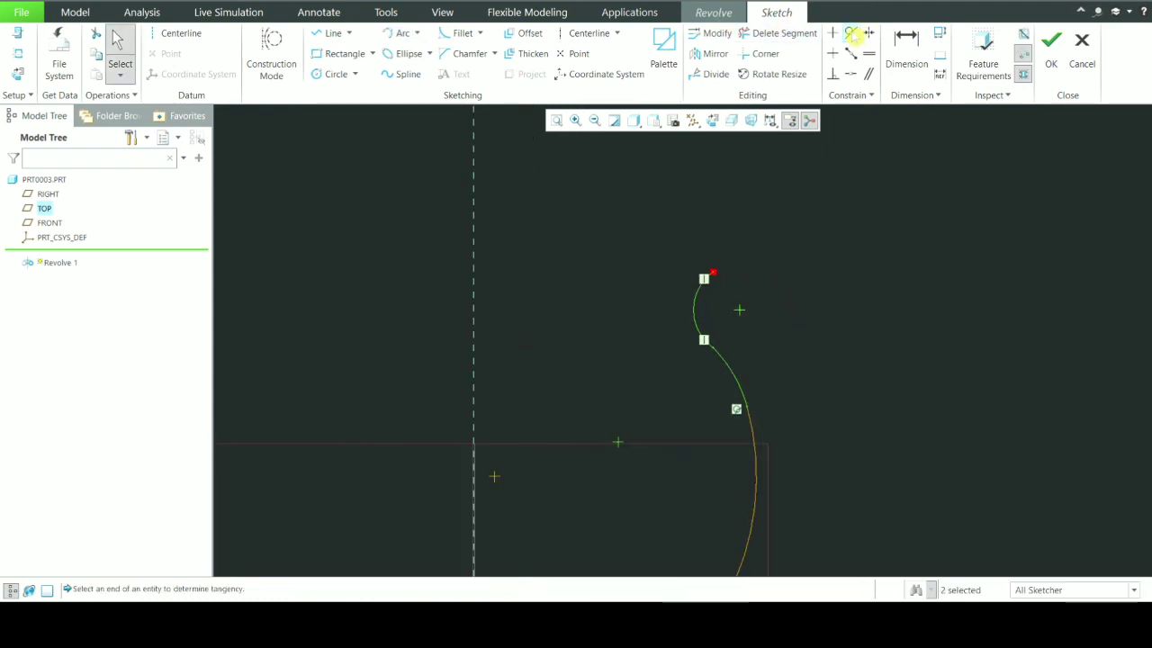
pyautogui.click(850, 33)
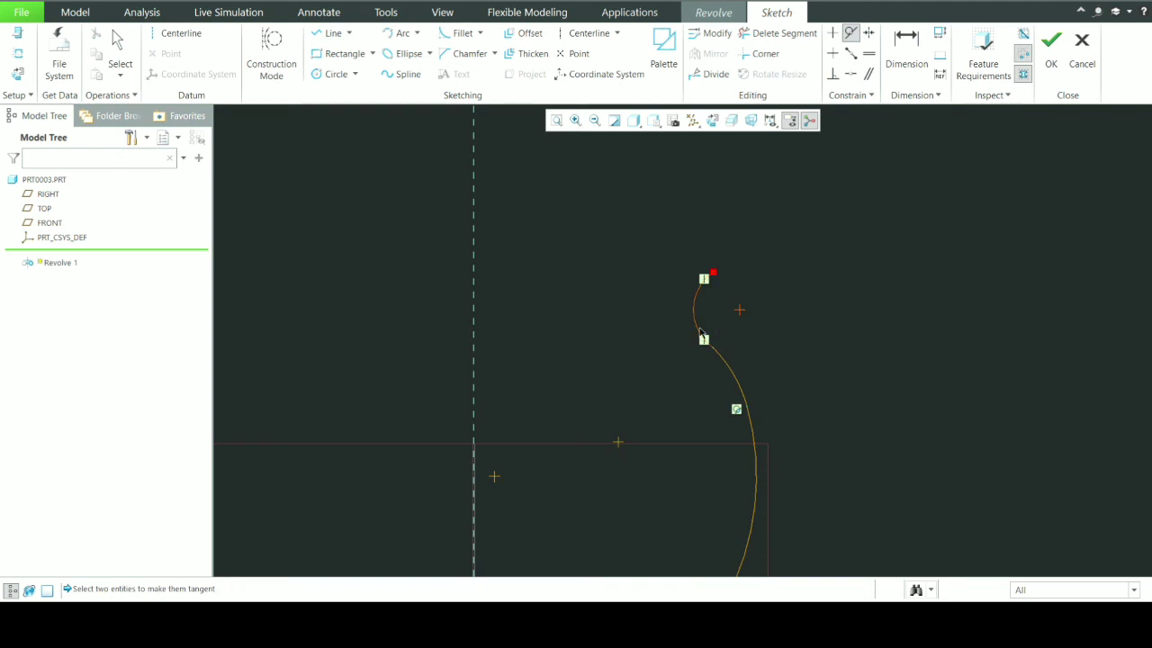
pyautogui.click(730, 373)
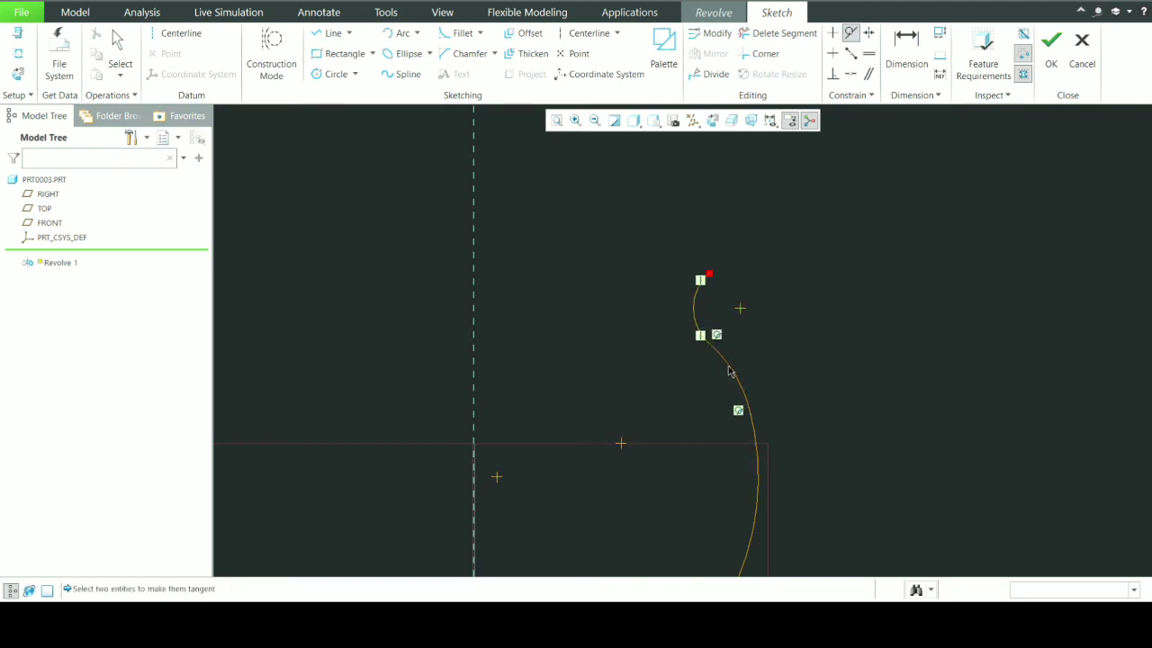
pyautogui.middleClick(820, 353)
# - Add a vertical geometry centerline through the origin as the profile's axis of revolution
pyautogui.scroll(-3, 820, 354)
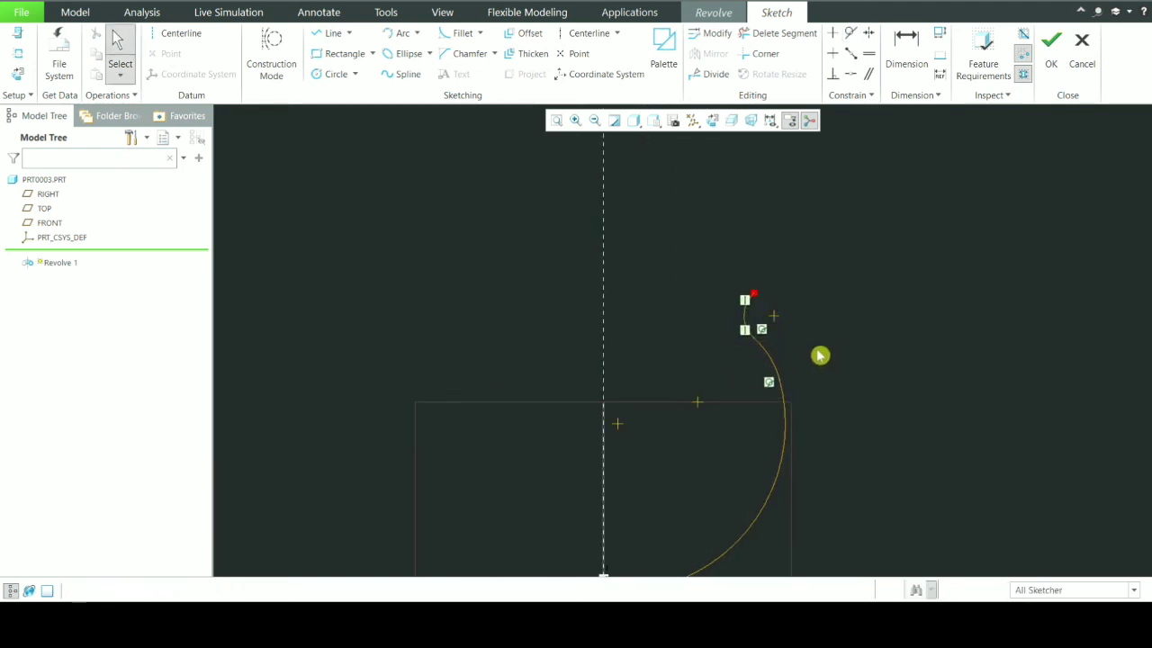
pyautogui.scroll(1, 829, 333)
pyautogui.scroll(-2, 831, 337)
pyautogui.scroll(4, 830, 338)
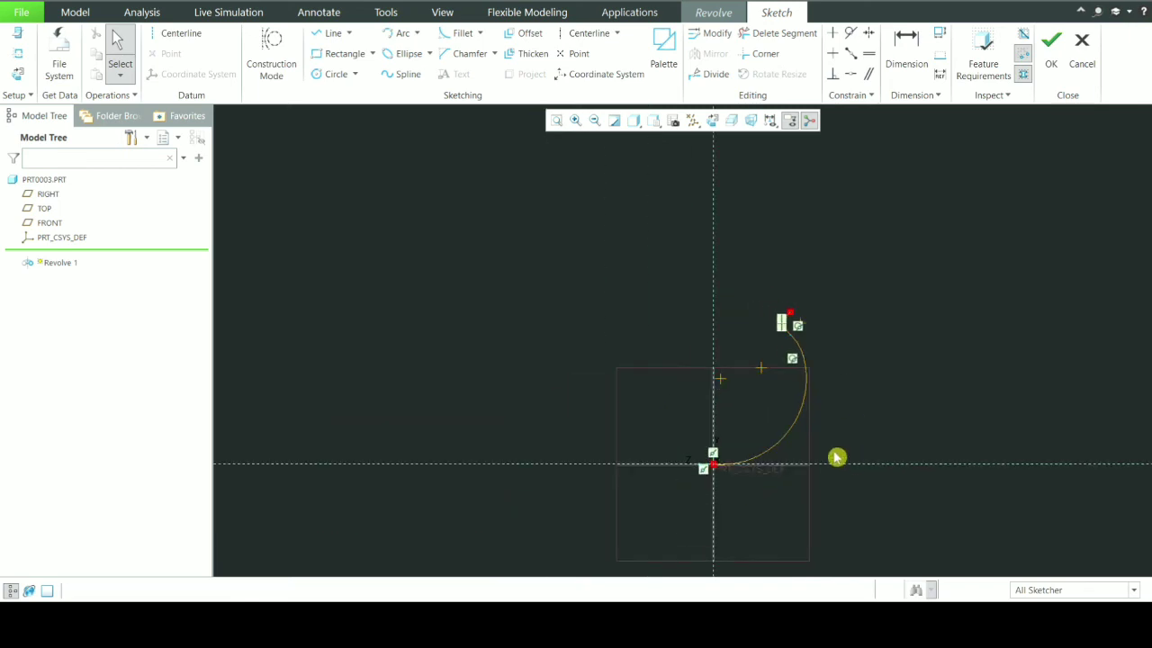
pyautogui.scroll(-2, 822, 430)
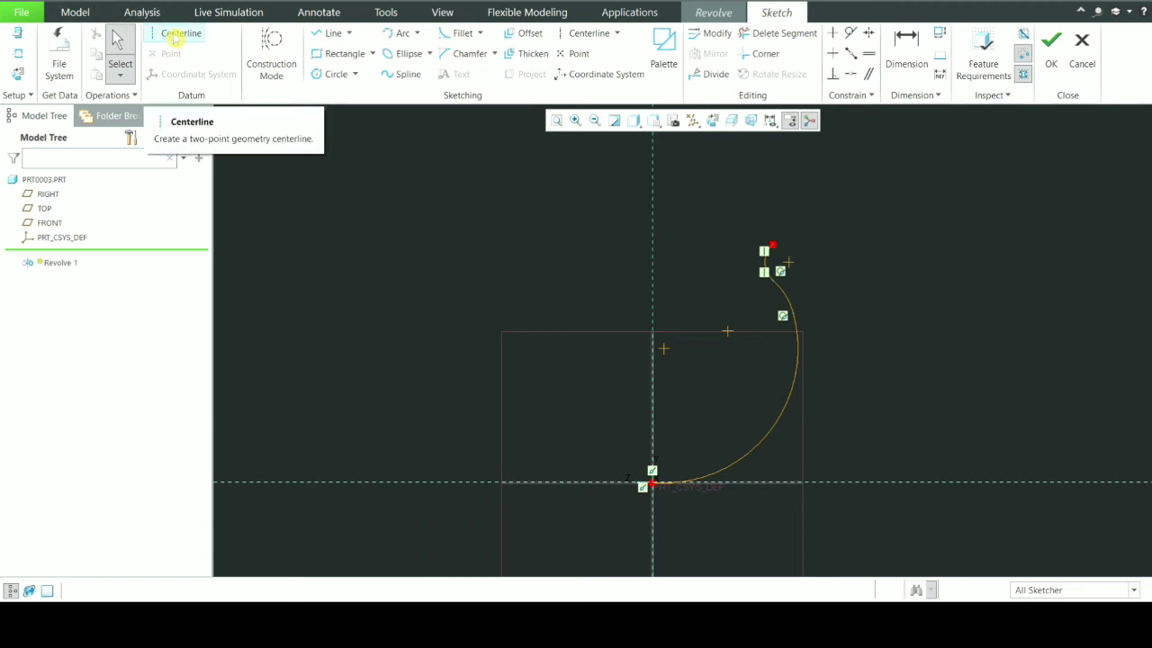
pyautogui.click(176, 34)
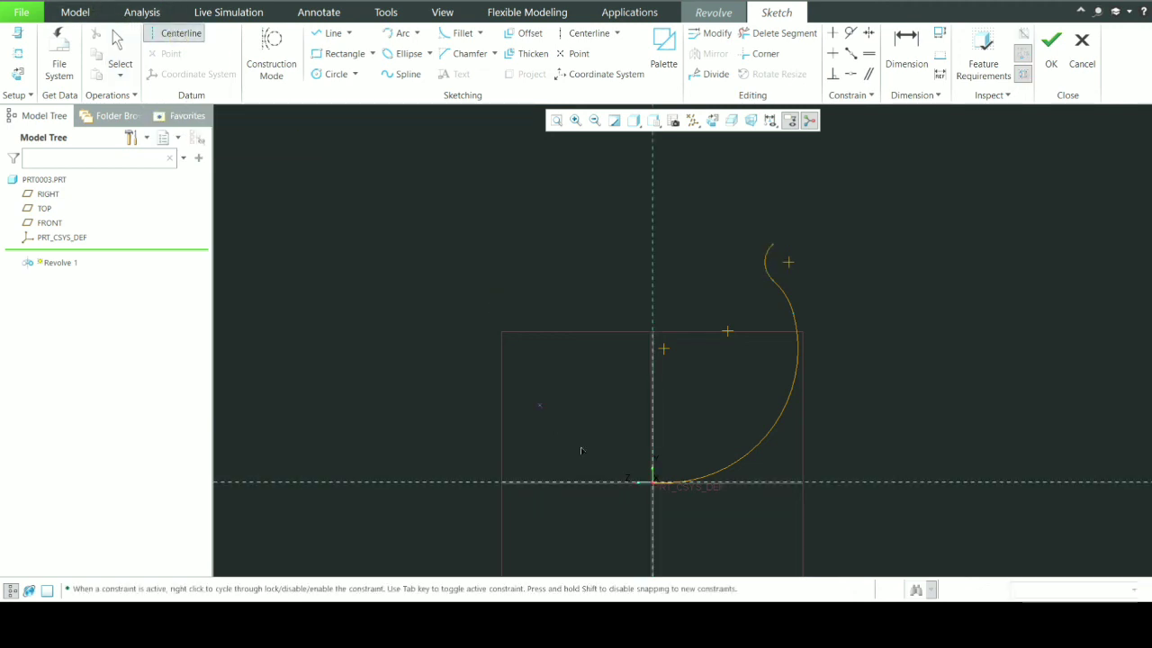
pyautogui.click(652, 483)
pyautogui.click(658, 288)
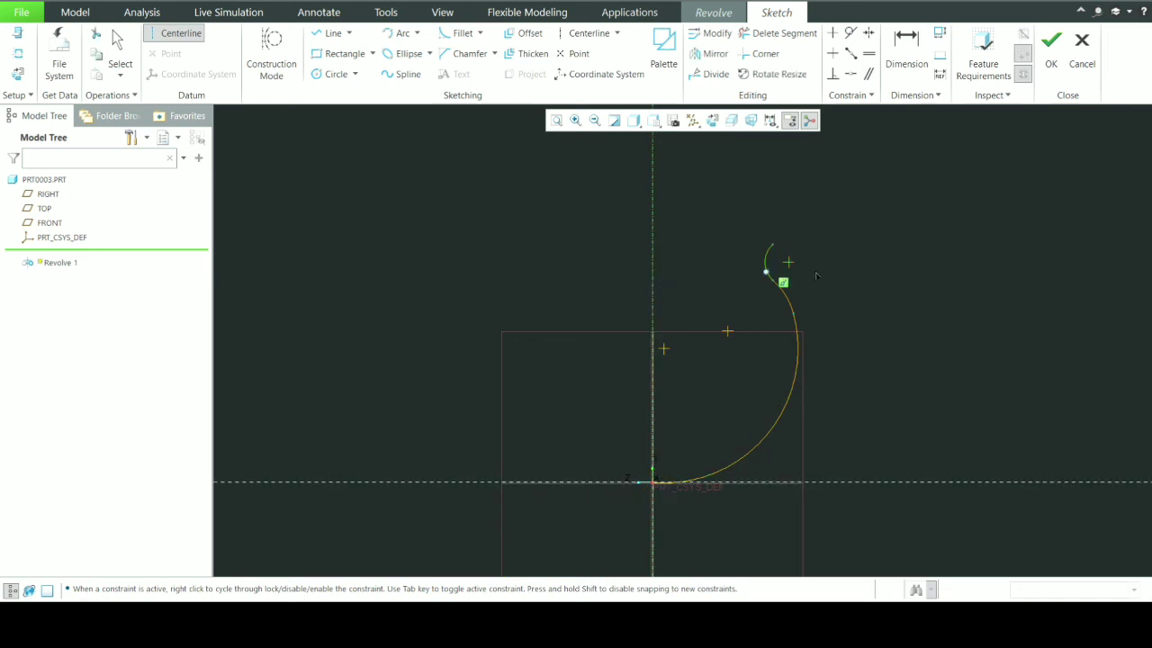
pyautogui.middleClick(882, 255)
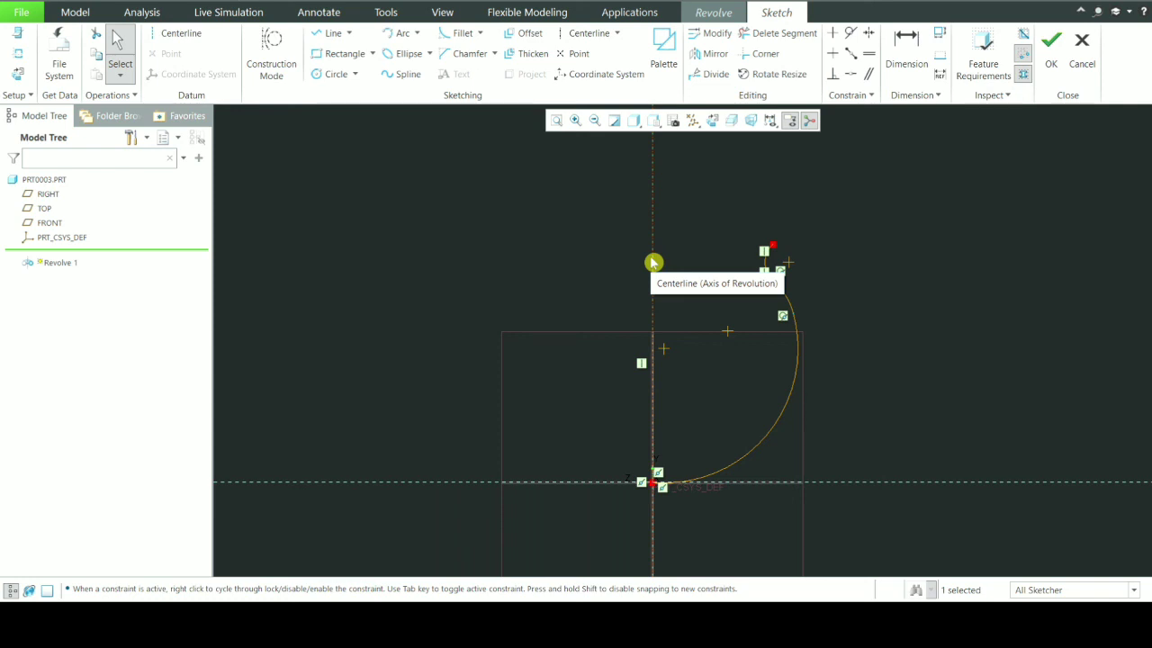
# - Finish the internal sketch to revolve the open profile 360° as a surface, and inspect the resulting pot shape
pyautogui.click(1053, 54)
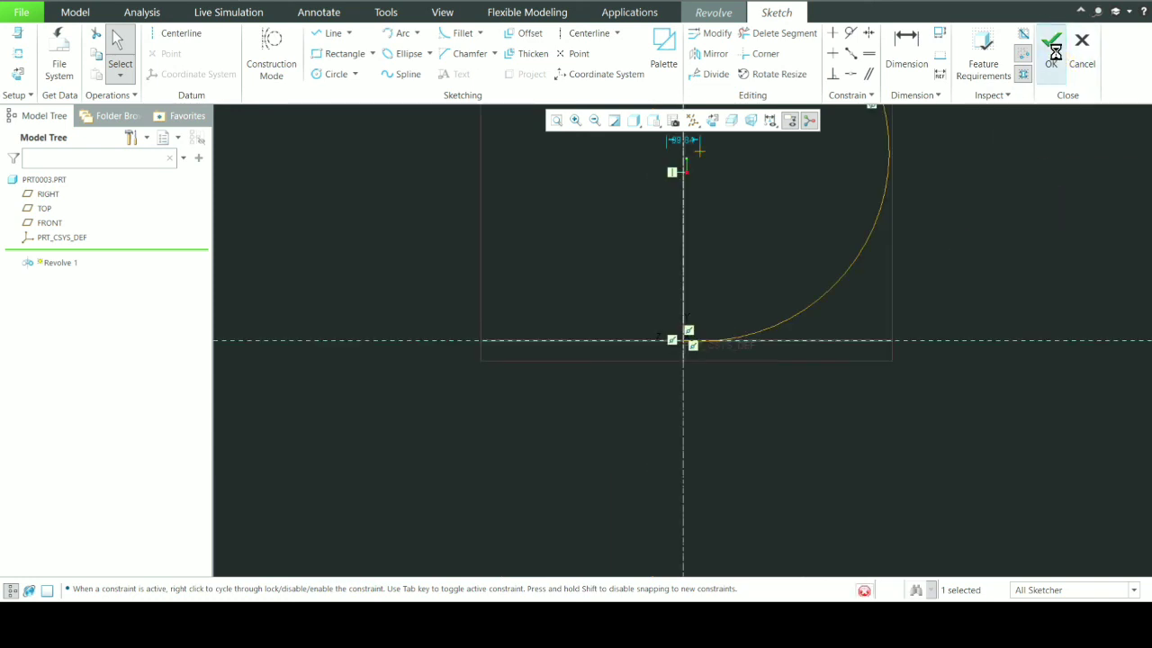
pyautogui.moveTo(895, 168); pyautogui.dragTo(977, 563, button='middle')
pyautogui.scroll(-3, 977, 563)
pyautogui.scroll(5, 927, 396)
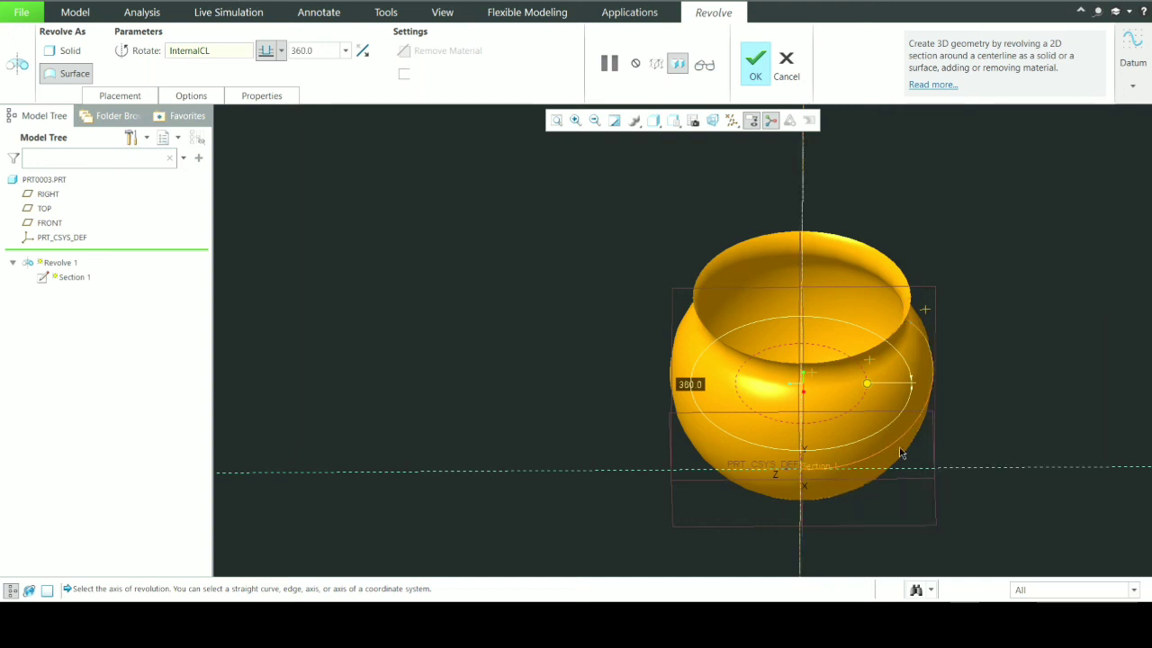
pyautogui.scroll(-2, 933, 372)
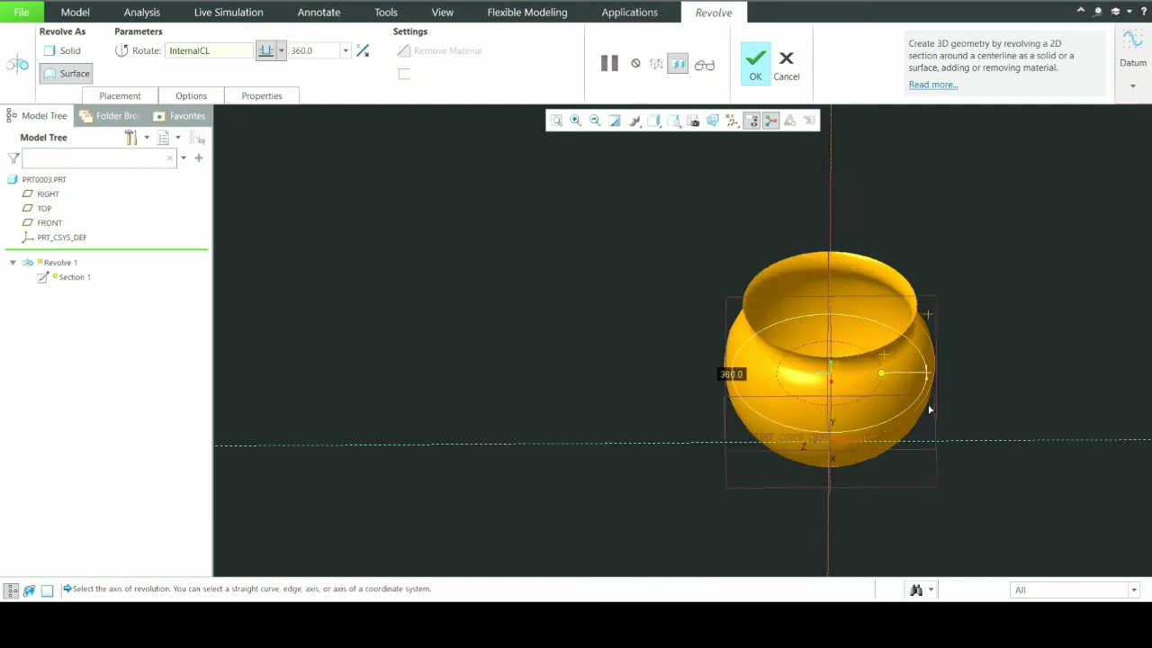
pyautogui.scroll(2, 930, 407)
pyautogui.moveTo(888, 418)
pyautogui.mouseDown(button='middle')
pyautogui.moveTo(895, 395)
pyautogui.moveTo(894, 408)
pyautogui.mouseUp(button='middle')
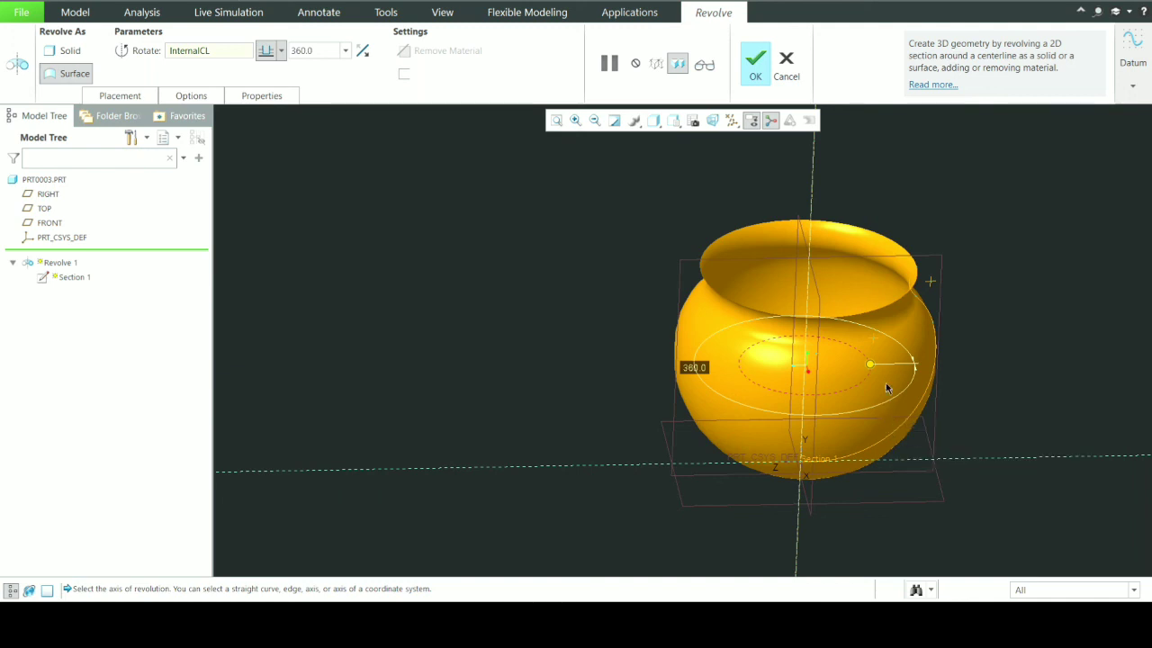
pyautogui.moveTo(901, 427); pyautogui.dragTo(881, 425, button='middle')
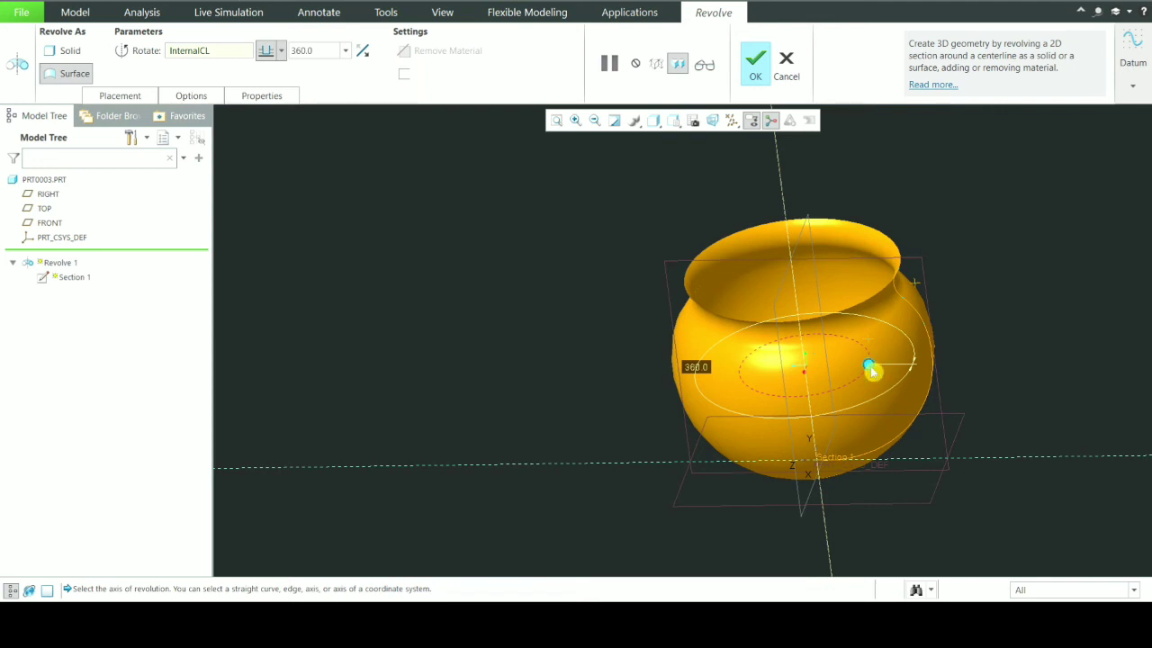
# - Reduce the surface's revolve angle to 160° and view the open shell at an angle
pyautogui.moveTo(872, 371); pyautogui.dragTo(712, 378)
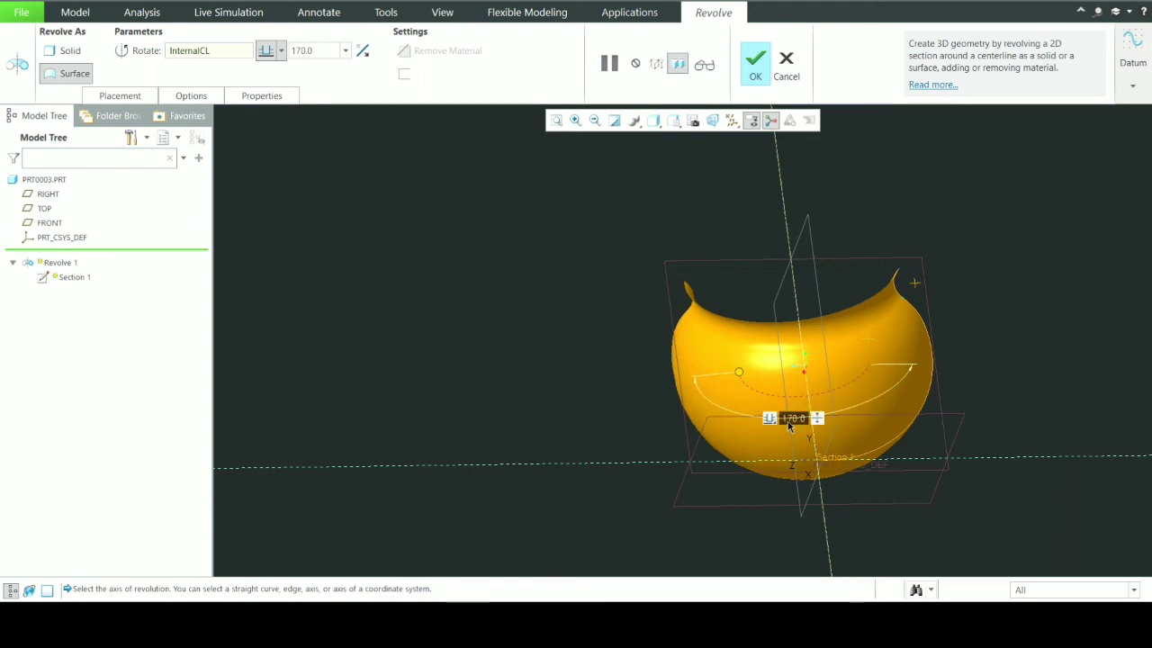
pyautogui.click(794, 421)
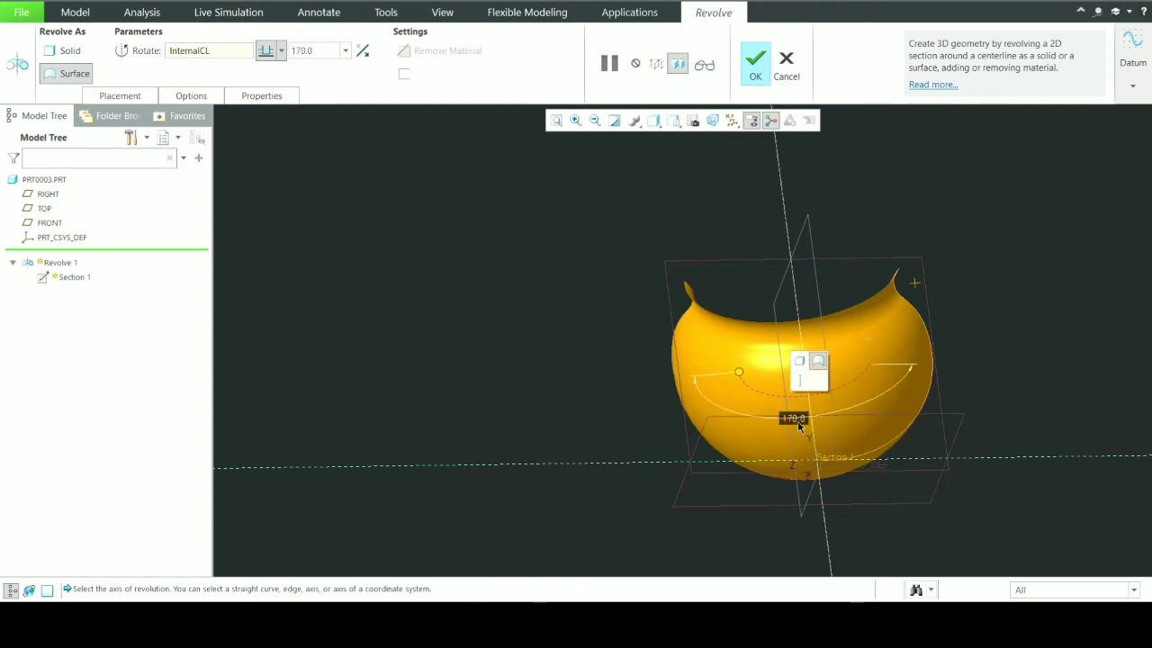
pyautogui.doubleClick(793, 419)
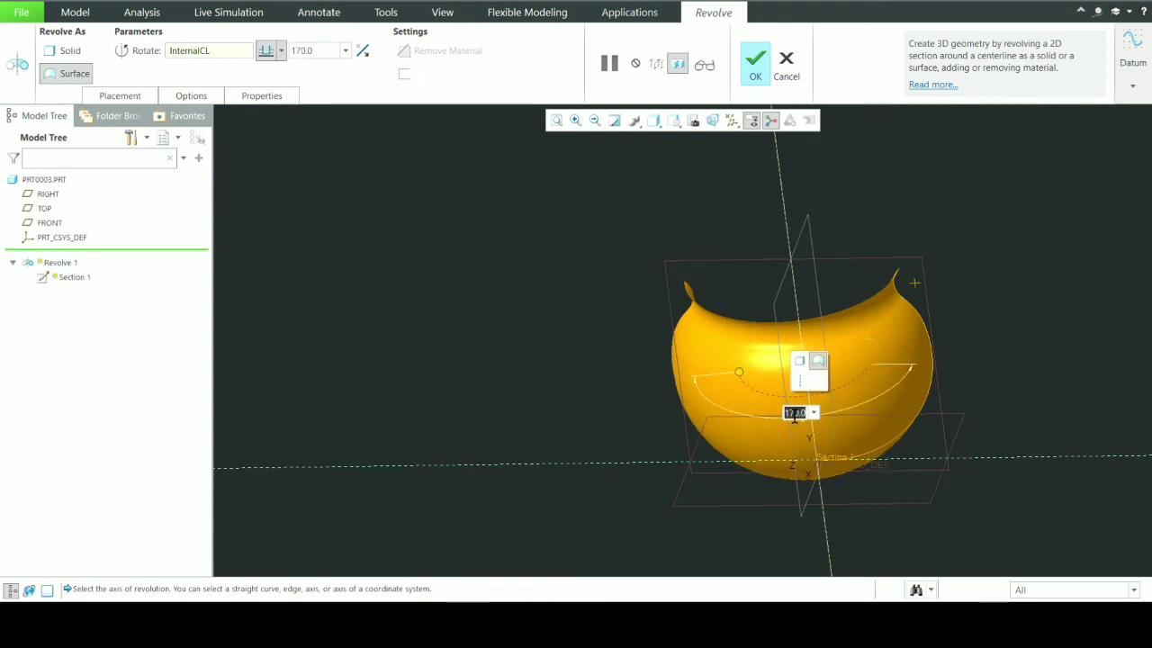
pyautogui.write('160')
pyautogui.press('Return')
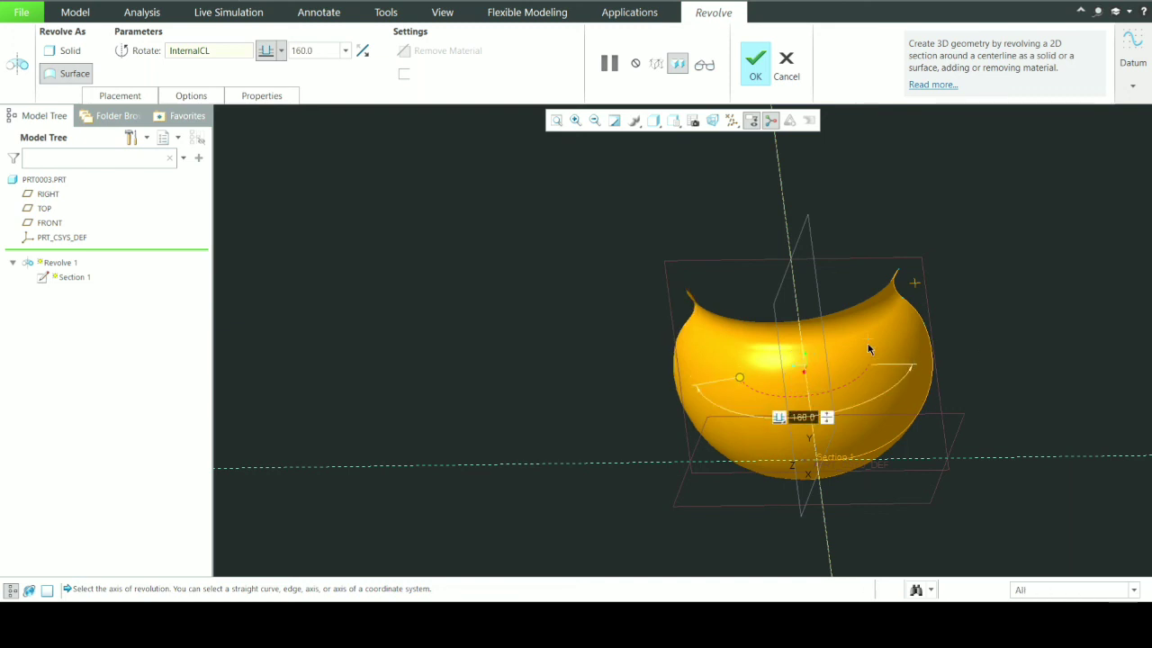
pyautogui.moveTo(868, 349)
pyautogui.mouseDown(button='middle')
pyautogui.moveTo(845, 360)
pyautogui.moveTo(900, 342)
pyautogui.moveTo(880, 367)
pyautogui.mouseUp(button='middle')
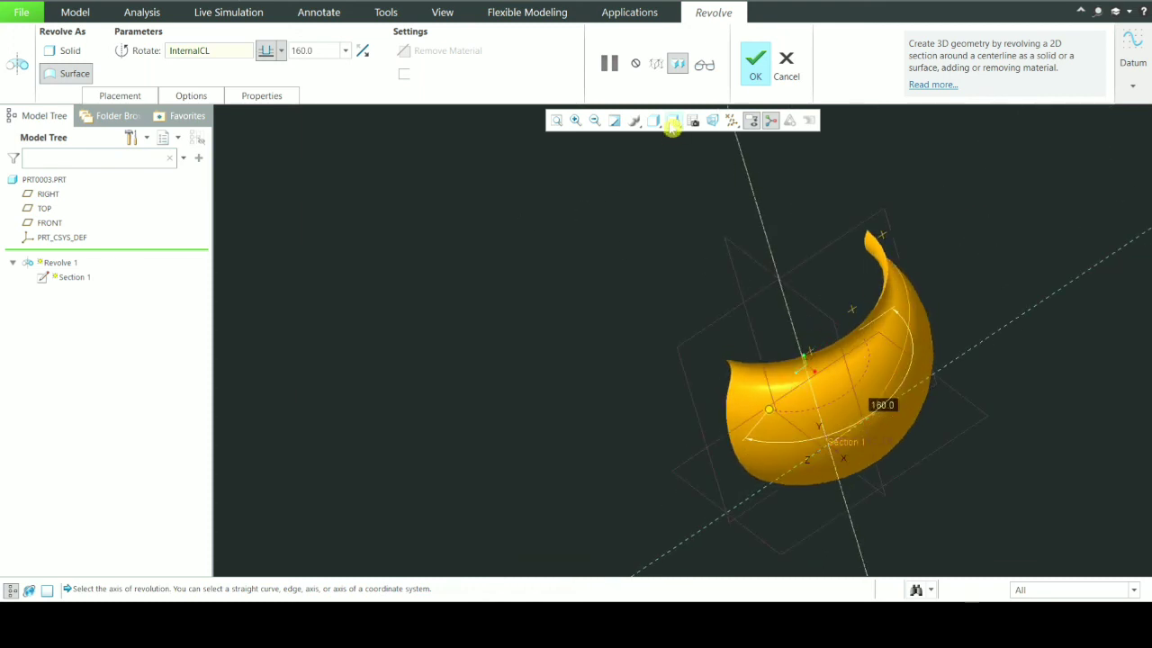